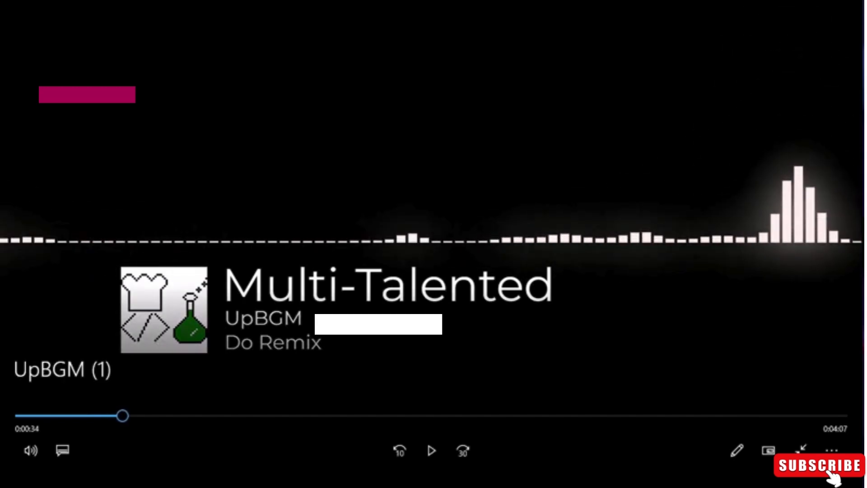
Step: Switch to Soundtrap in the browser and enter the studio with a new project
key(alt+Tab)
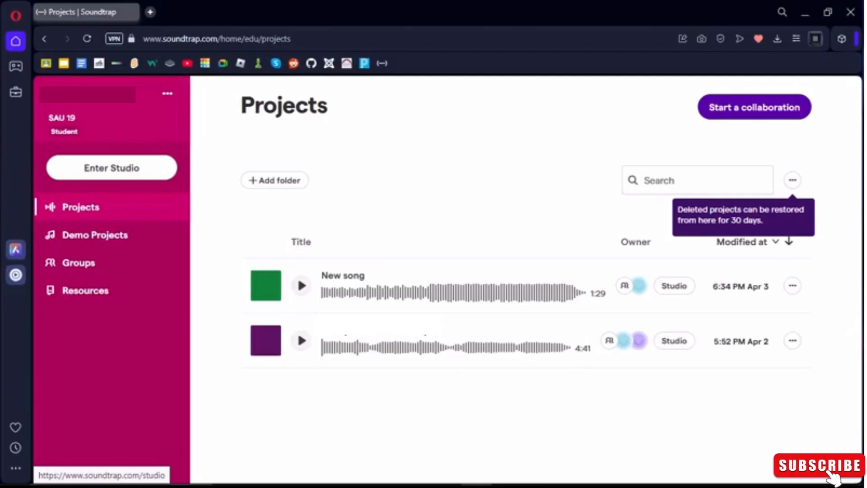
click(111, 168)
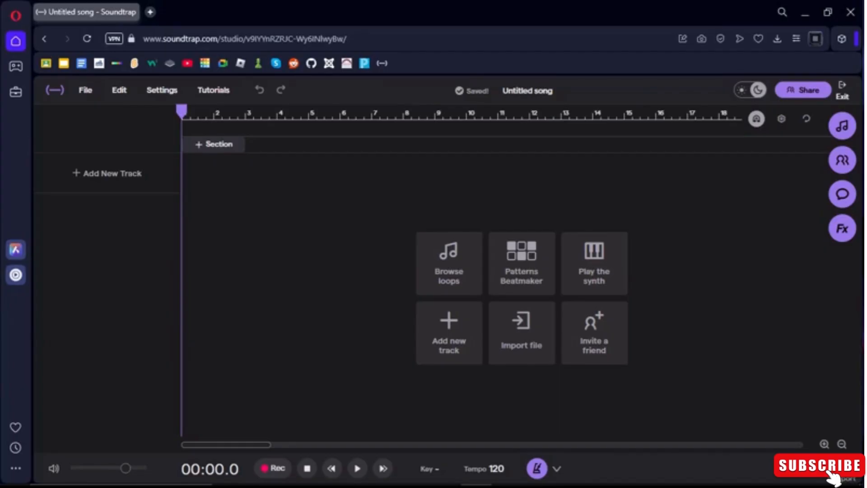
Step: Try the studio's light theme and return to the dark theme
click(750, 89)
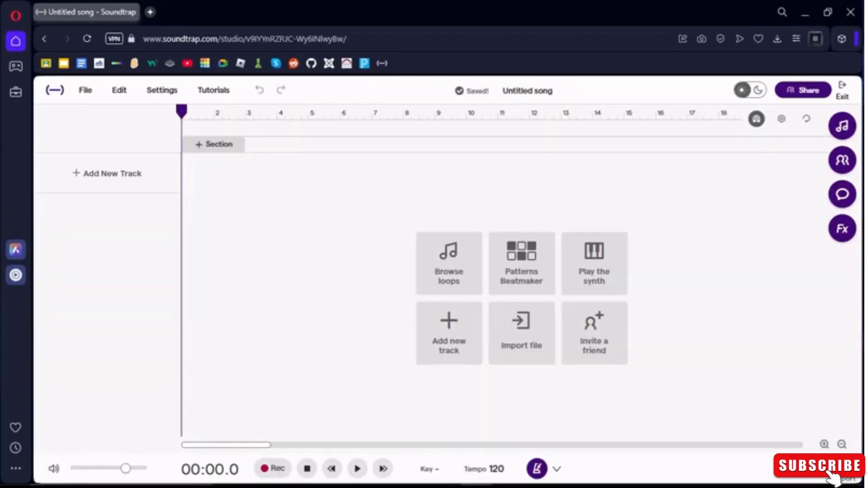
click(750, 90)
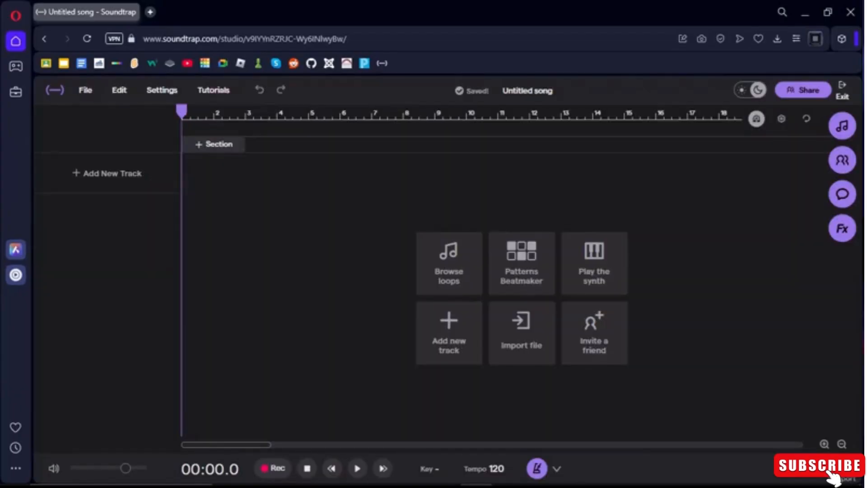
click(750, 90)
click(750, 89)
Step: Rename the project as Tutorial Song and return the playhead to the start of the timeline
click(532, 90)
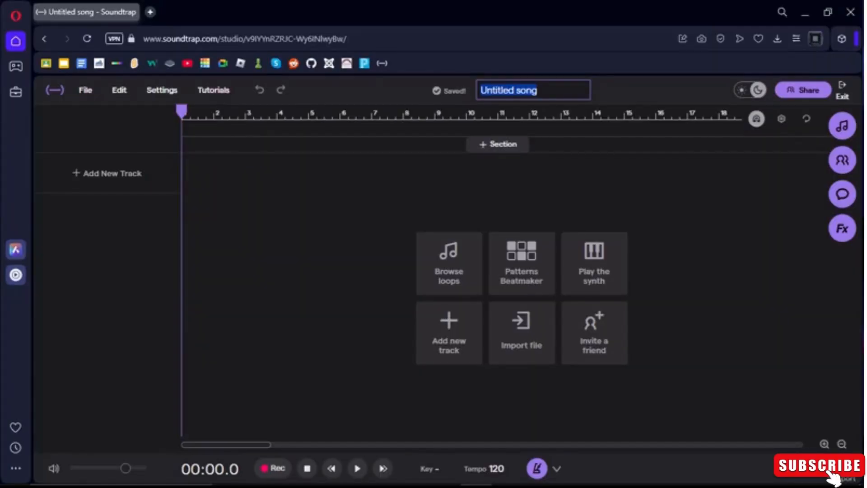
text(Tutorial Song)
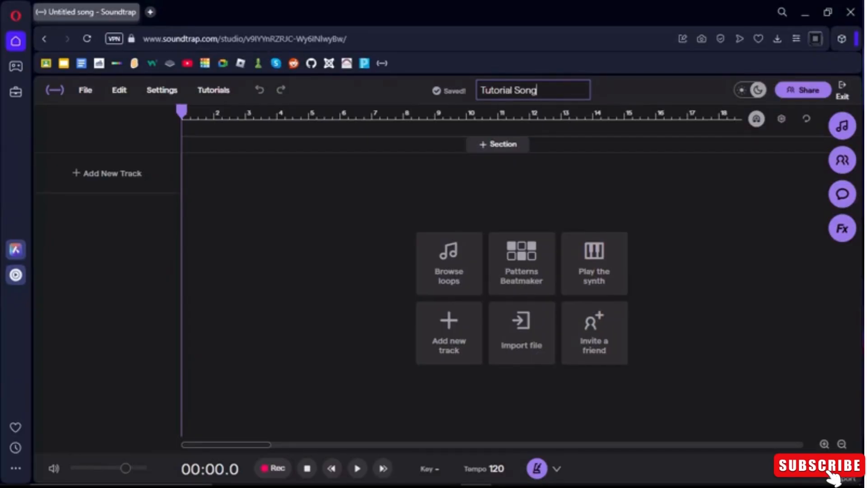
click(426, 189)
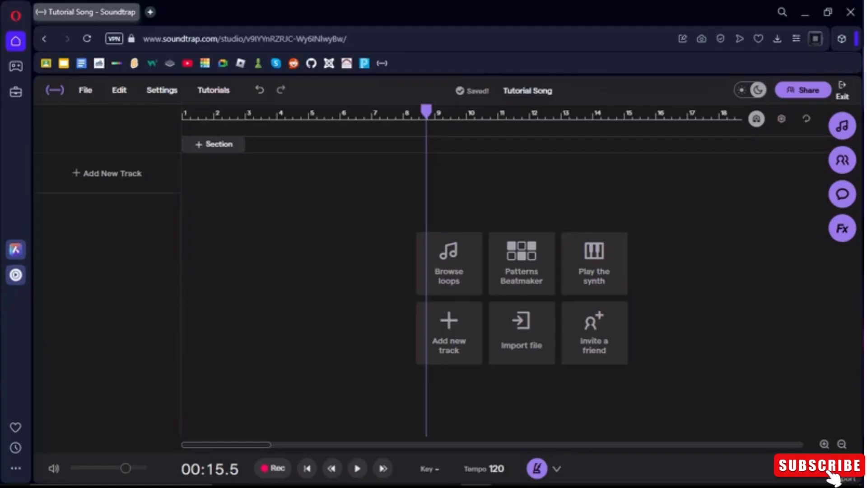
click(182, 114)
Step: Look through the studio's available tutorial resources, file commands and editing commands
click(213, 91)
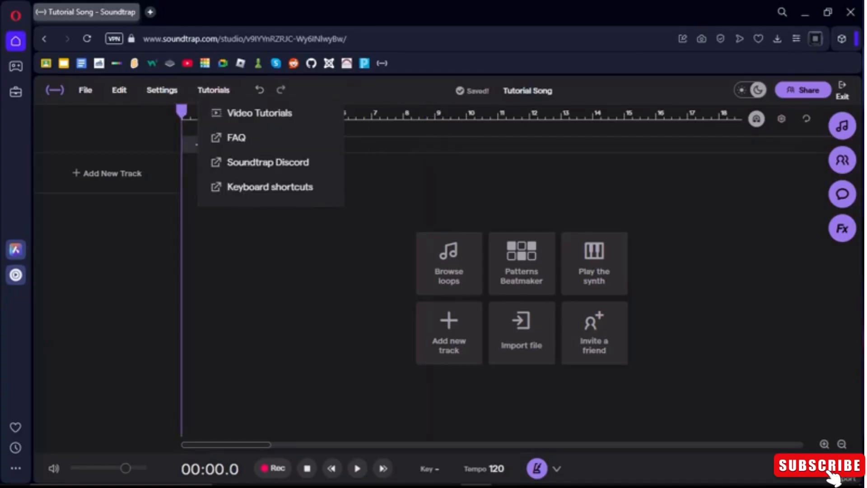
click(213, 90)
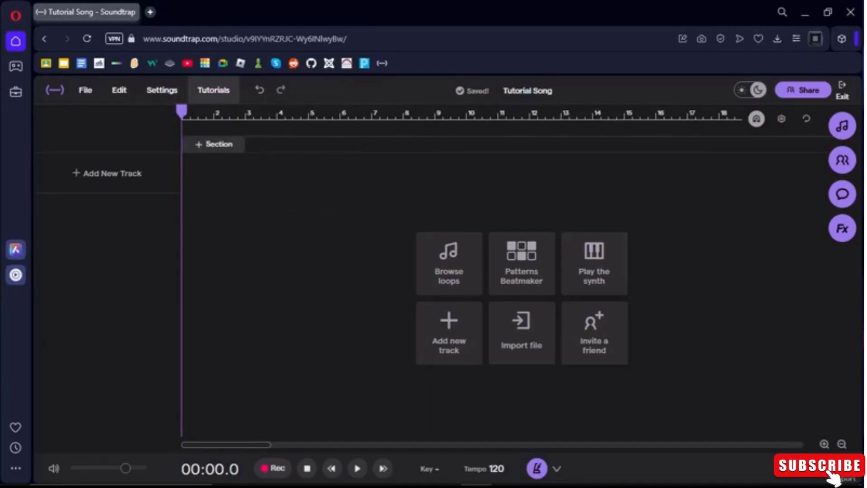
click(213, 90)
key(Escape)
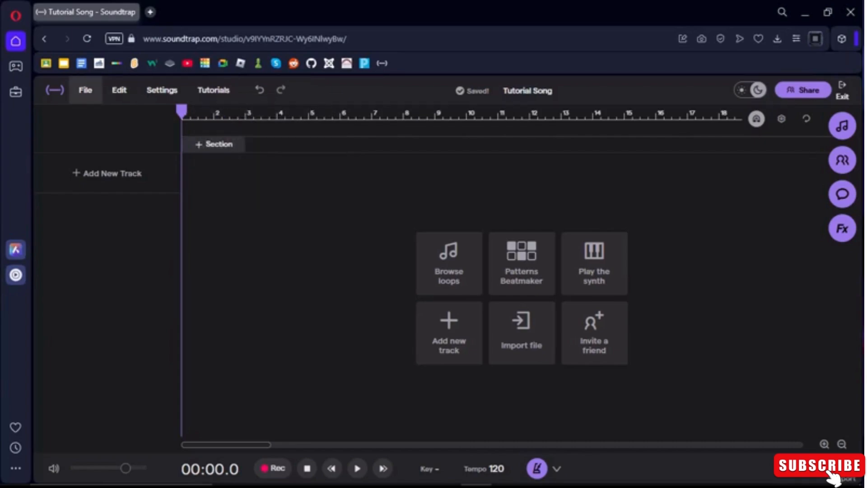
click(85, 90)
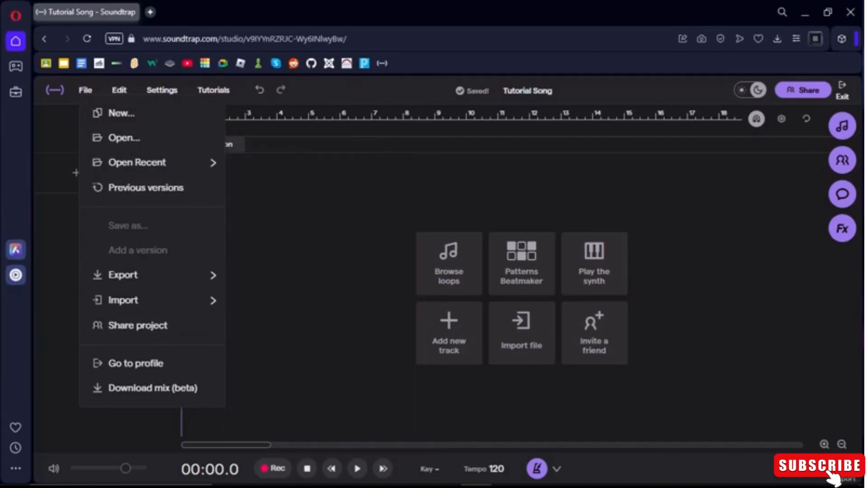
click(119, 90)
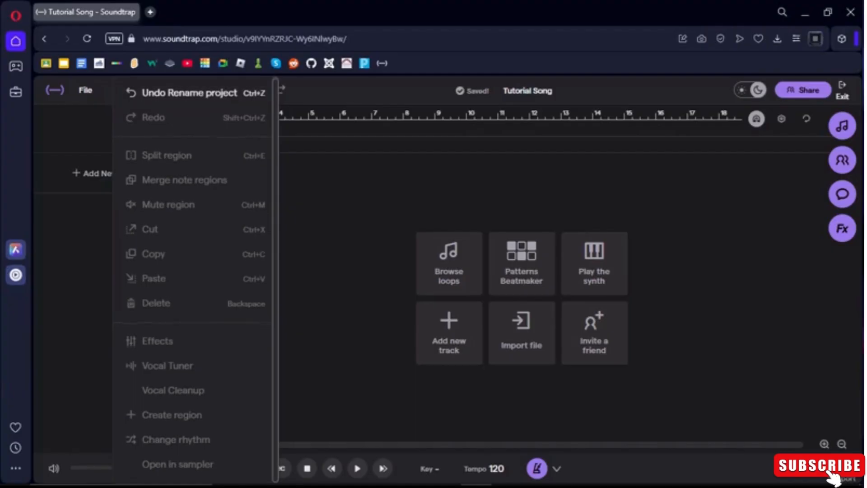
scroll(191, 280, down, 1)
scroll(192, 280, up, 1)
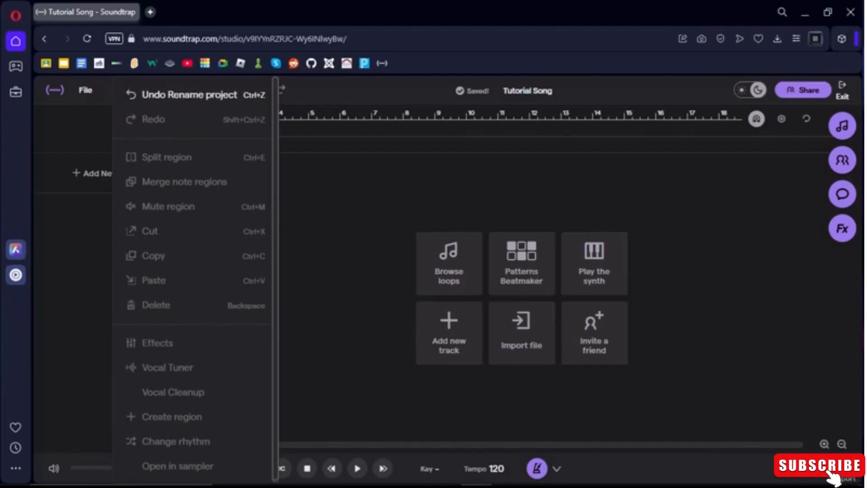
click(97, 174)
Step: Examine the studio settings for the keyboard, sound quality, podcast tools, song sections, language and themes
click(161, 90)
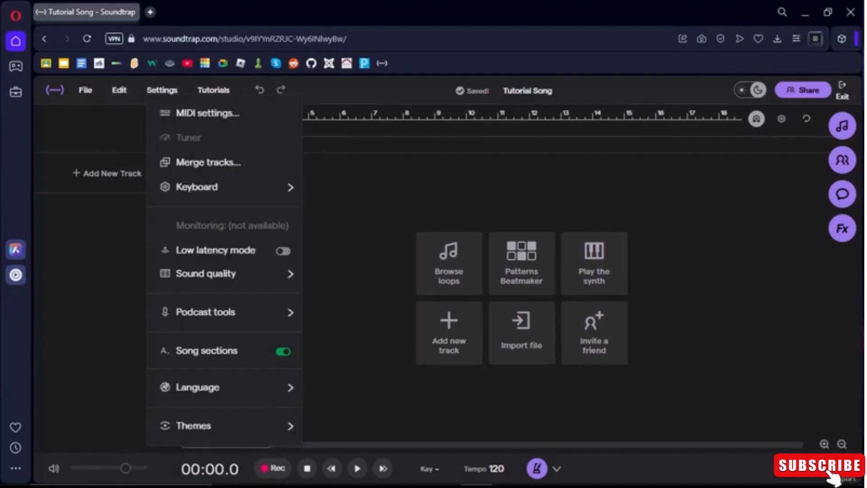
mouse_move(224, 187)
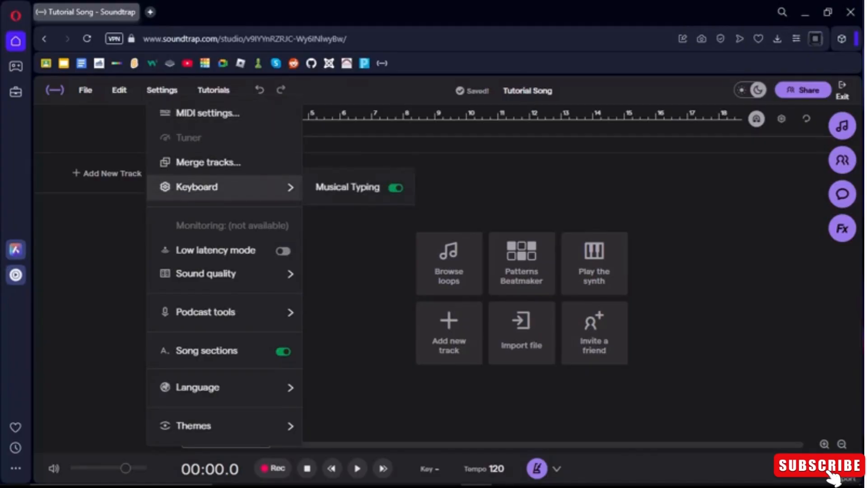
mouse_move(217, 274)
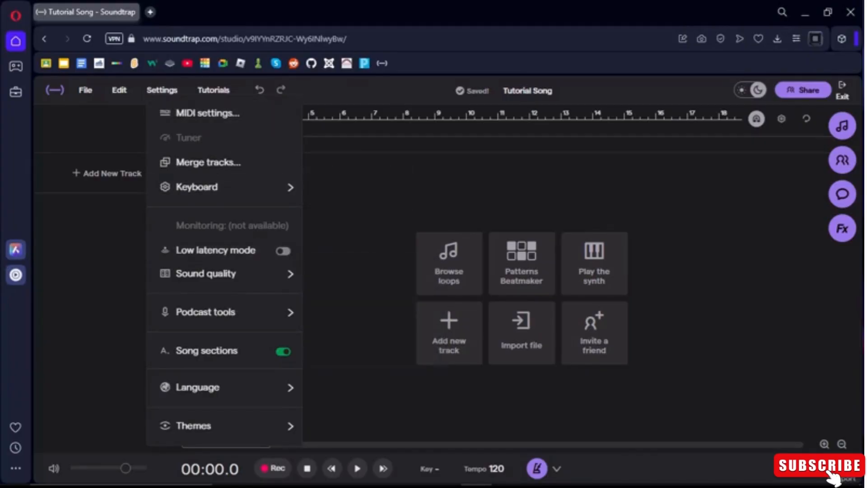
mouse_move(217, 312)
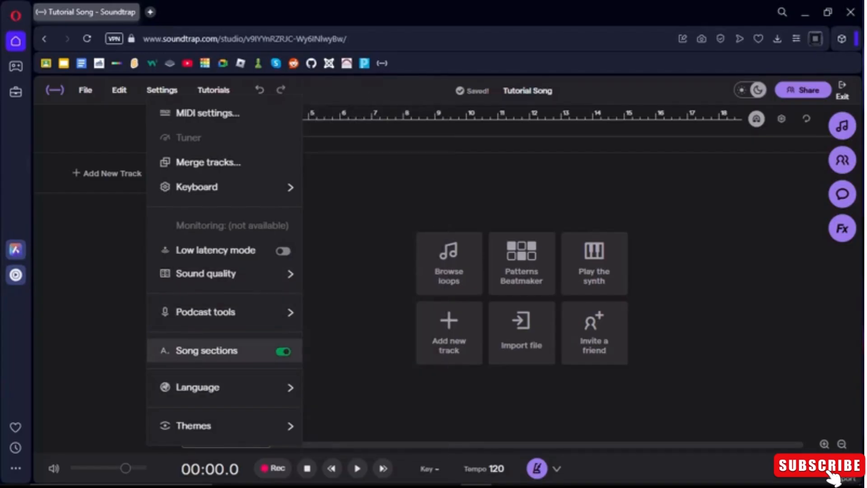
mouse_move(217, 388)
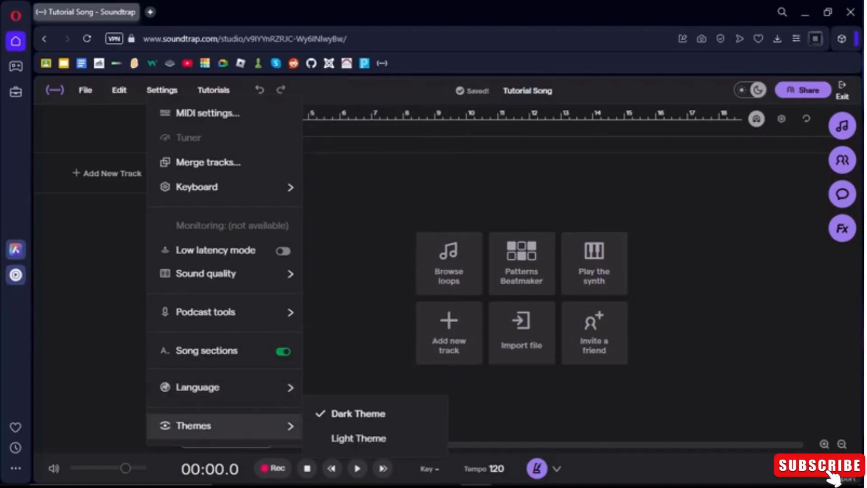
click(375, 316)
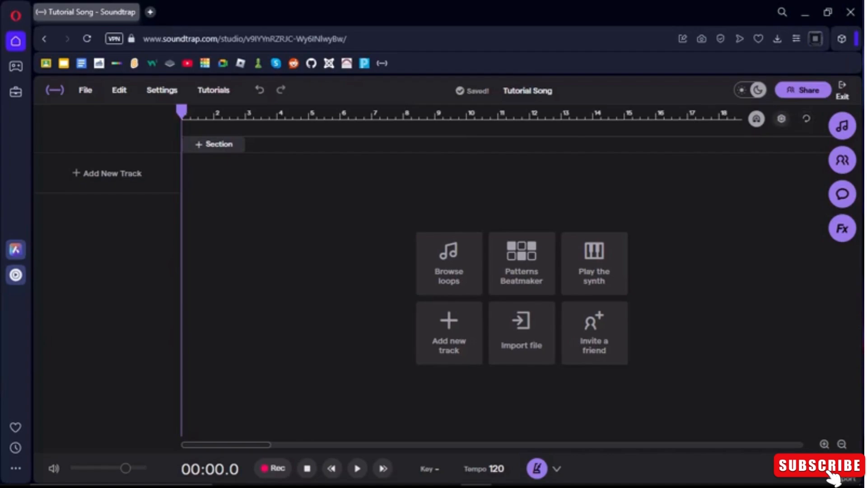
Step: Review the available grid sizes and time signatures, and check how the playhead snaps to the grid
click(782, 119)
scroll(781, 257, down, 4)
scroll(782, 316, up, 4)
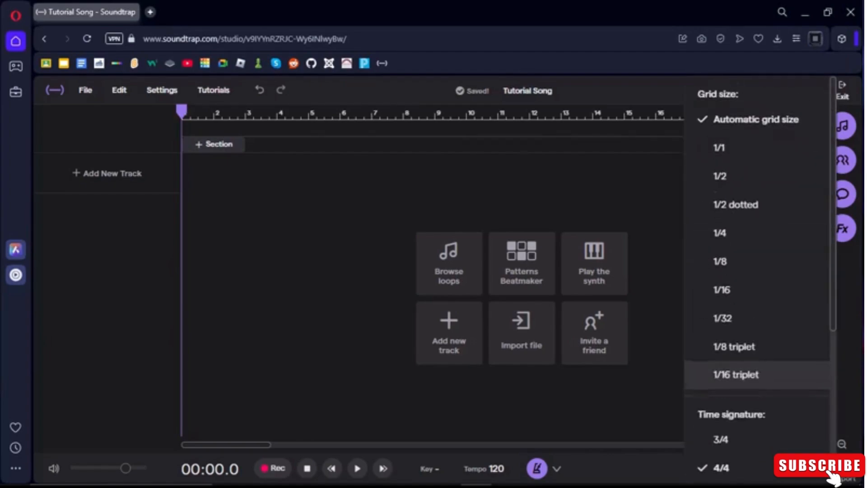
scroll(782, 375, down, 5)
key(Escape)
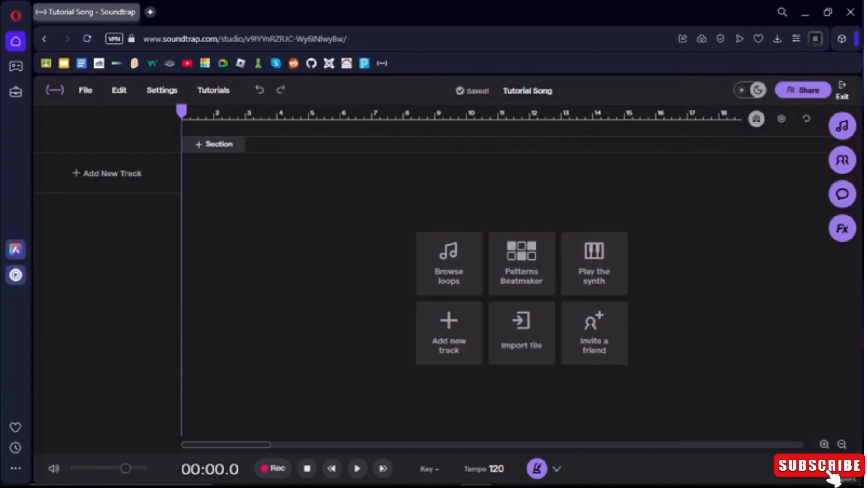
mouse_move(181, 111)
mouse_down()
mouse_move(205, 112)
mouse_move(182, 111)
mouse_up()
Step: Try the 1/1 and 1/16 triplet grid sizes with the playhead and restore the automatic grid size
click(781, 118)
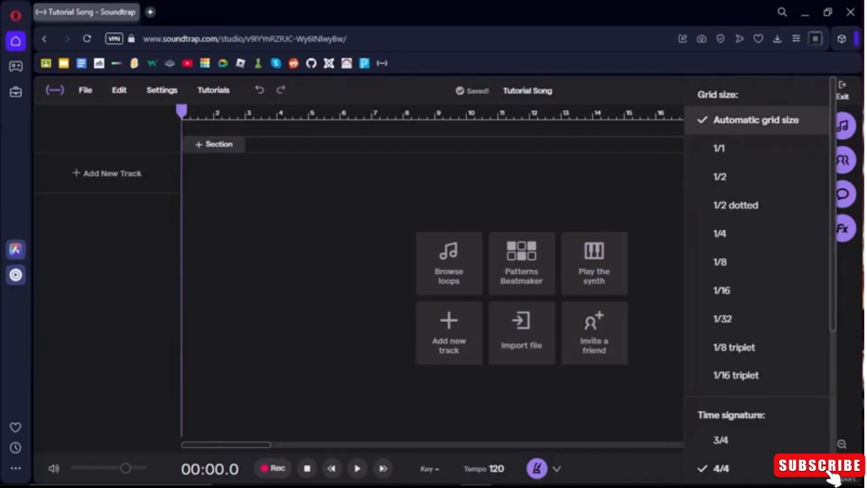
click(734, 147)
mouse_move(181, 111)
mouse_down()
mouse_move(213, 111)
mouse_move(211, 100)
mouse_move(182, 109)
mouse_up()
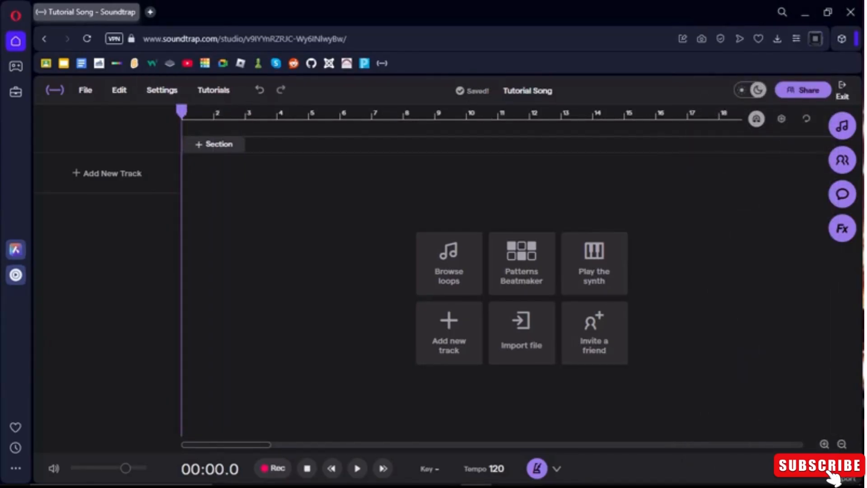
click(781, 118)
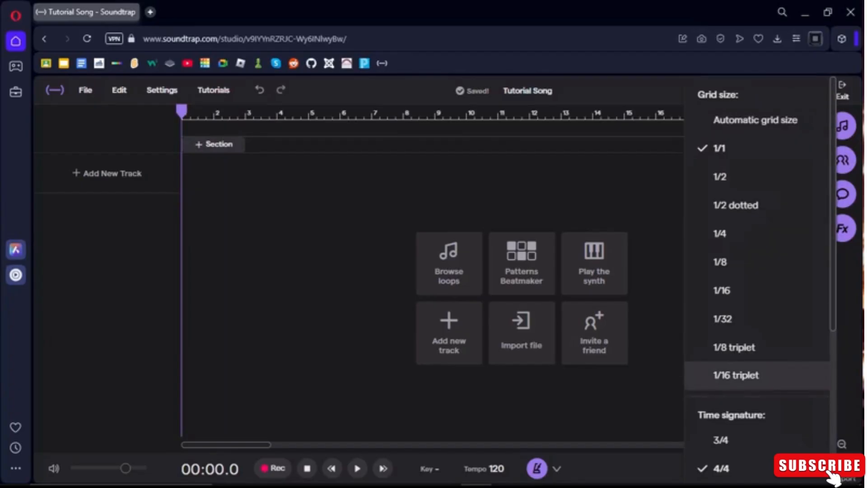
click(736, 375)
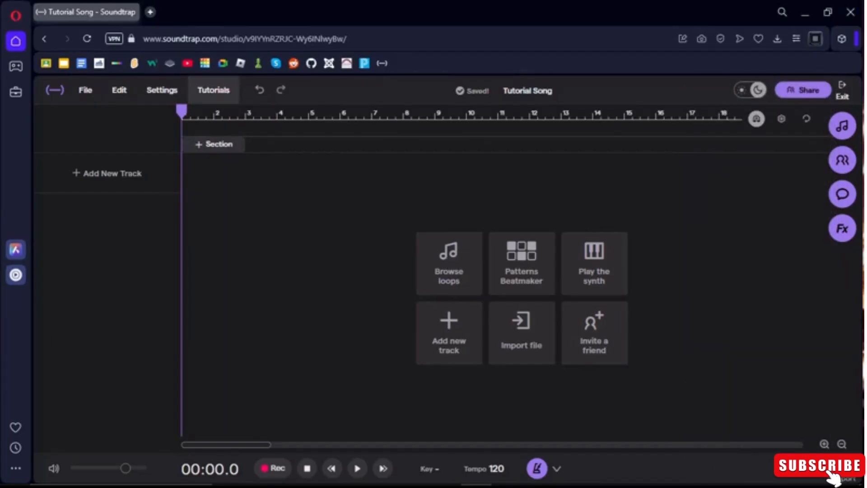
mouse_move(181, 111)
mouse_down()
mouse_move(221, 111)
mouse_move(181, 111)
mouse_up()
click(781, 118)
click(766, 120)
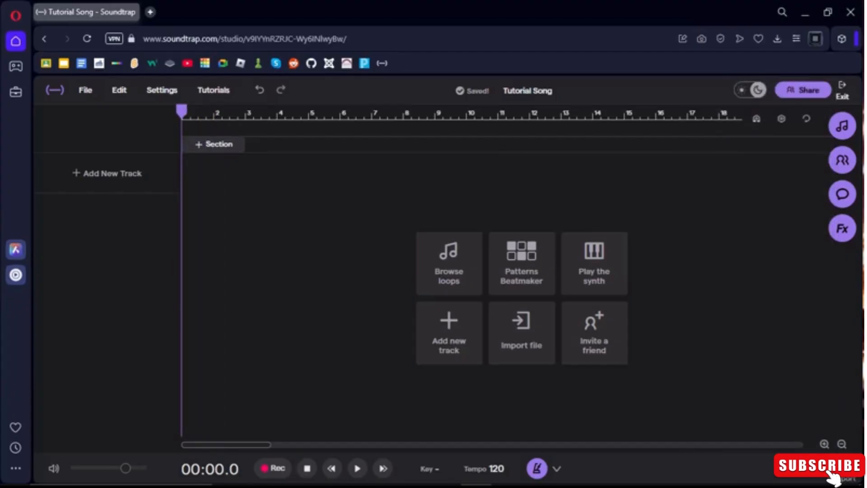
Step: Try moving the playhead freely with grid snapping off, and return it to the start of the timeline
drag(181, 111, 186, 111)
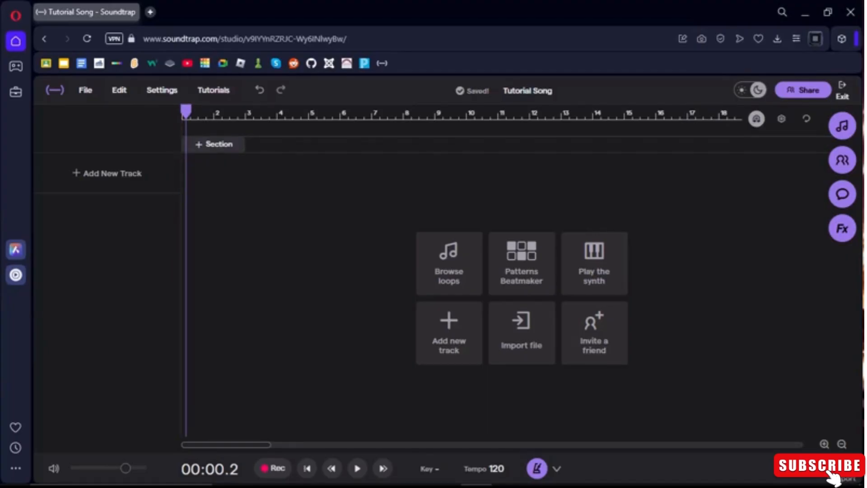
click(220, 112)
click(182, 111)
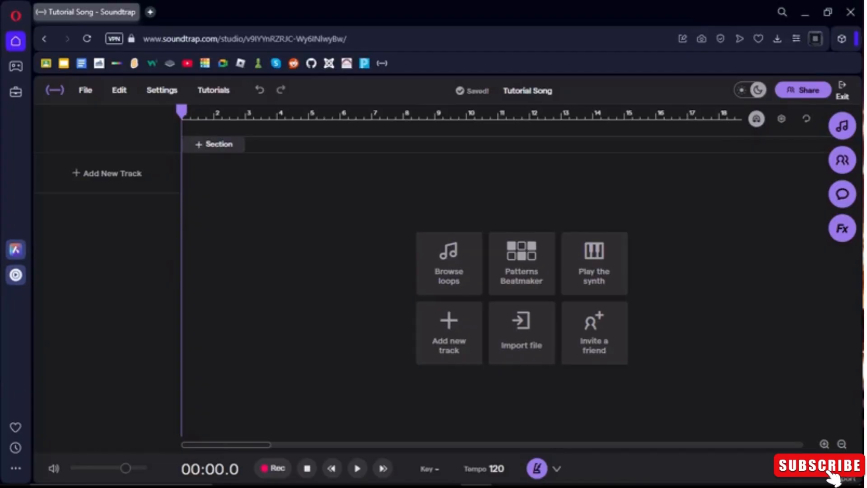
Step: Add a Keys track with the Grand Piano and allow the site to control MIDI devices
click(107, 173)
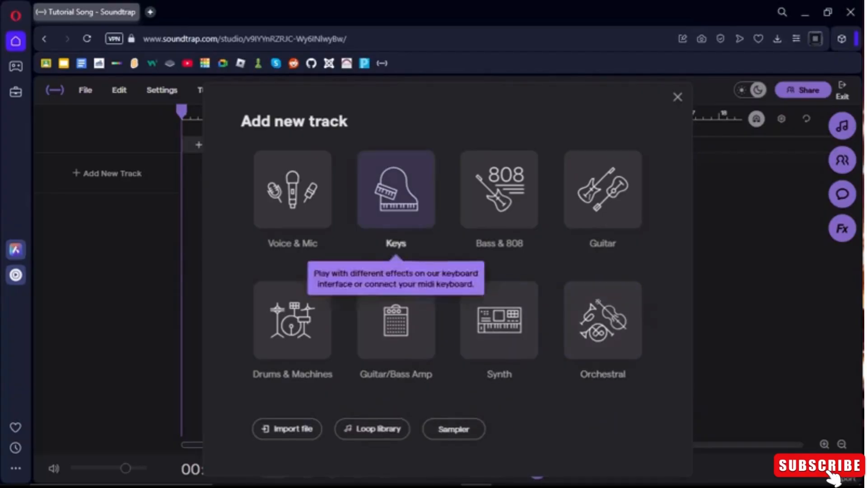
click(396, 199)
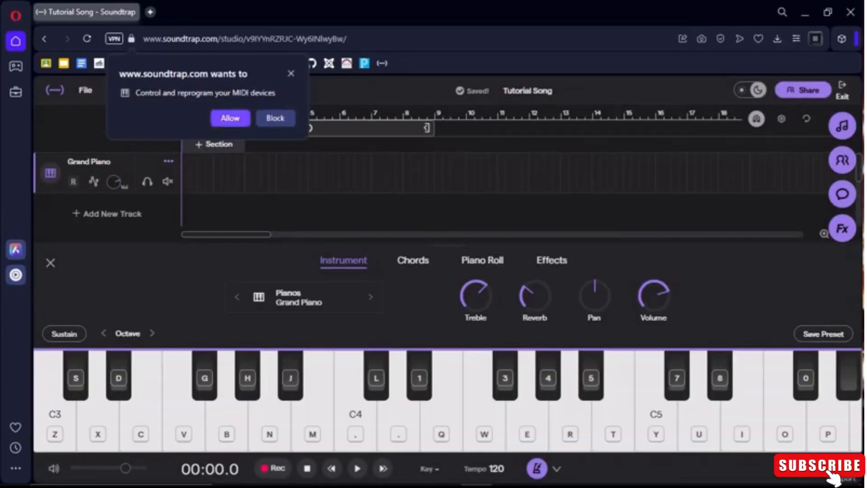
click(231, 118)
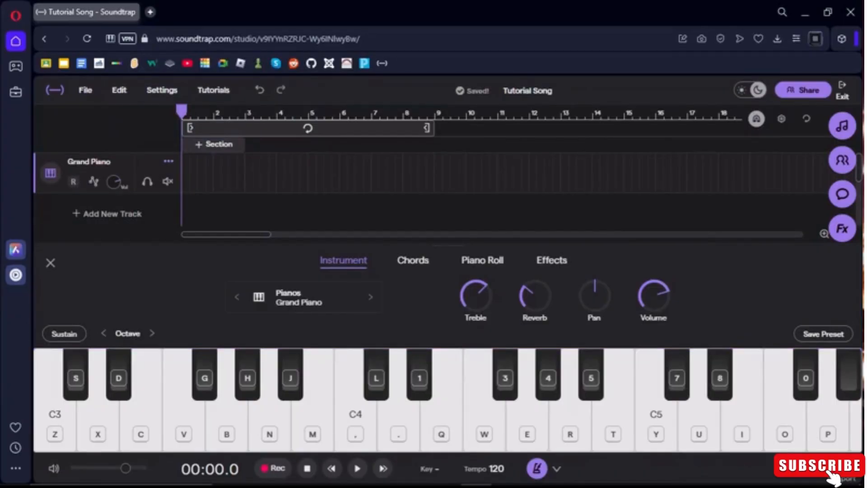
Step: Play a series of test notes on the Grand Piano using musical typing, without recording
key(h)
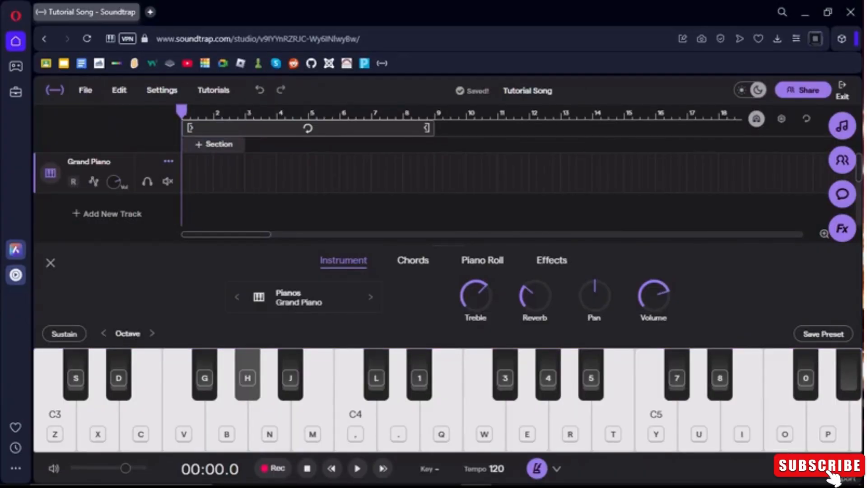
key(z)
key(x)
key(c)
key(v)
key(z)
key(x)
key(c)
key(v)
key(n)
key(m)
key(comma)
key(period)
key(period)
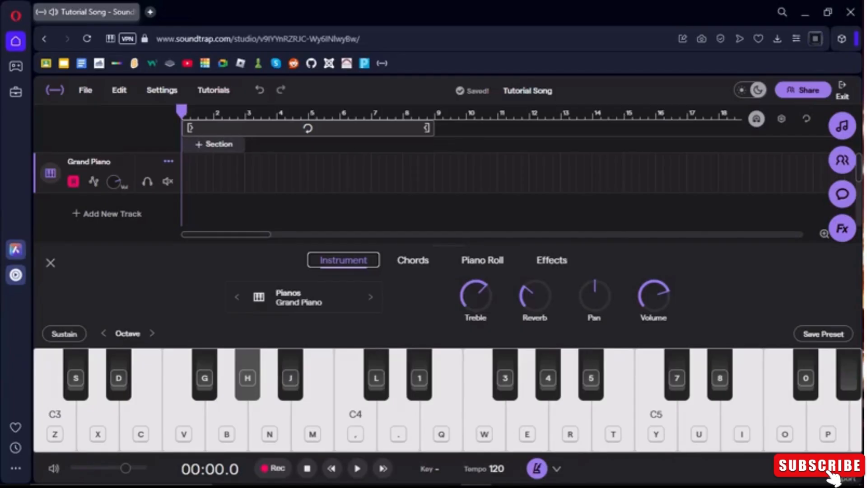
key(b)
key(n)
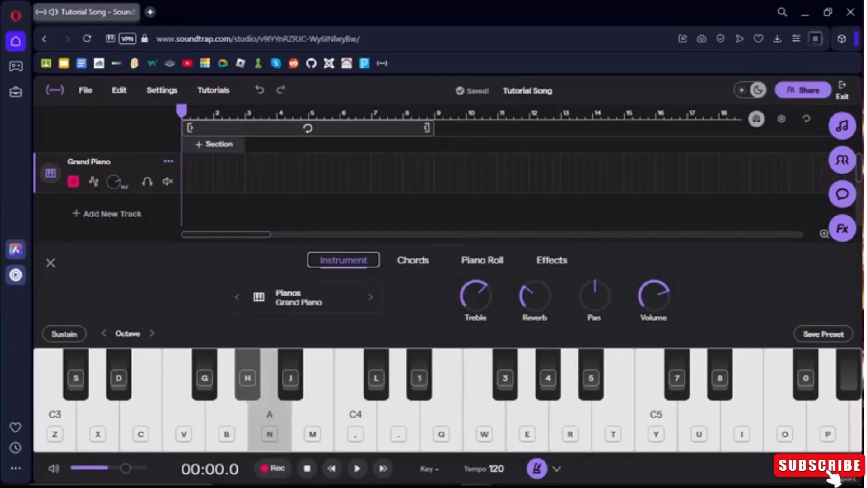
key(period)
key(comma)
key(m)
key(n)
key(c)
key(v)
key(z)
key(comma)
key(period)
key(n)
key(m)
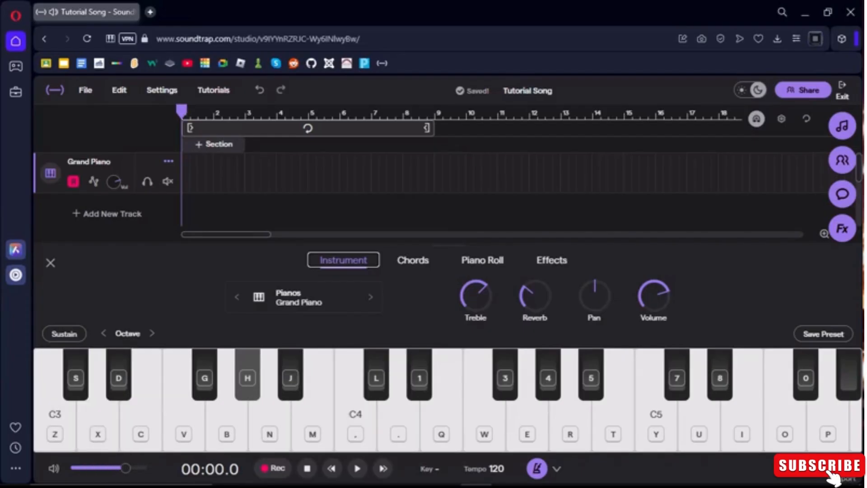
Step: Audition natural notes on the Grand Piano, mostly between E4 and F5, ending on a lower note in the C3 octave
key(w)
key(q)
key(e)
key(q)
key(w)
key(e)
key(y)
key(i)
key(o)
key(t)
key(t)
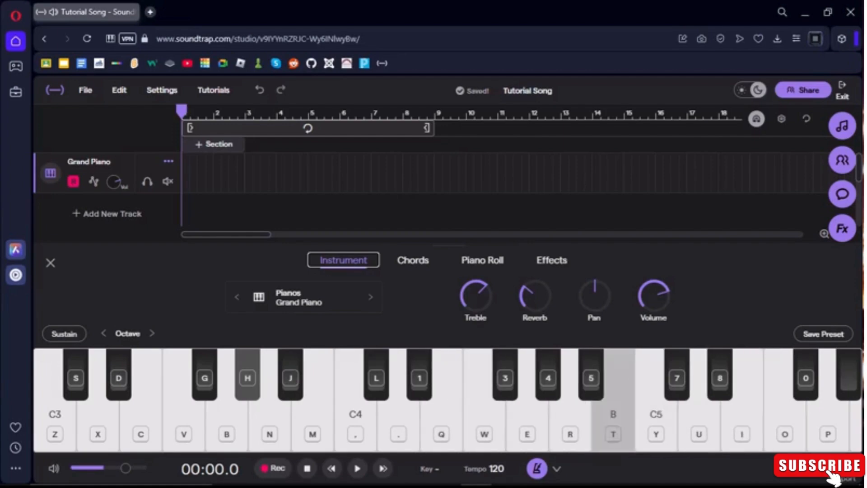
key(t)
key(t)
key(y)
key(u)
key(o)
key(o)
key(p)
key(y)
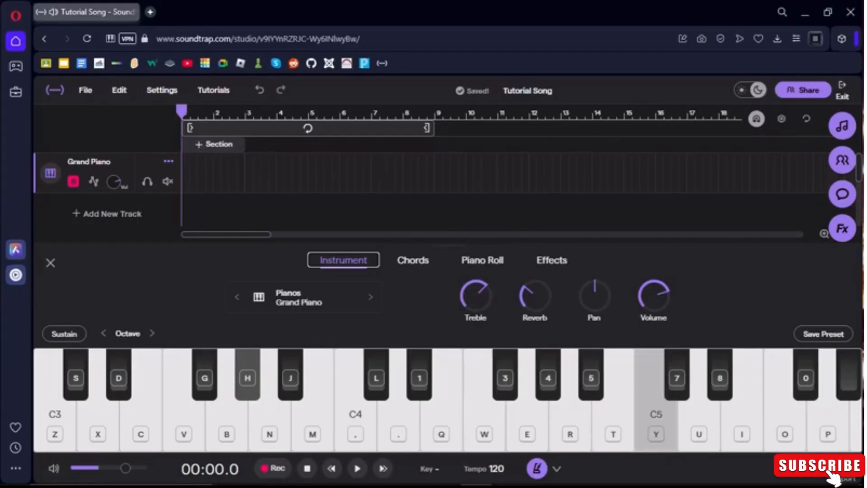
key(b)
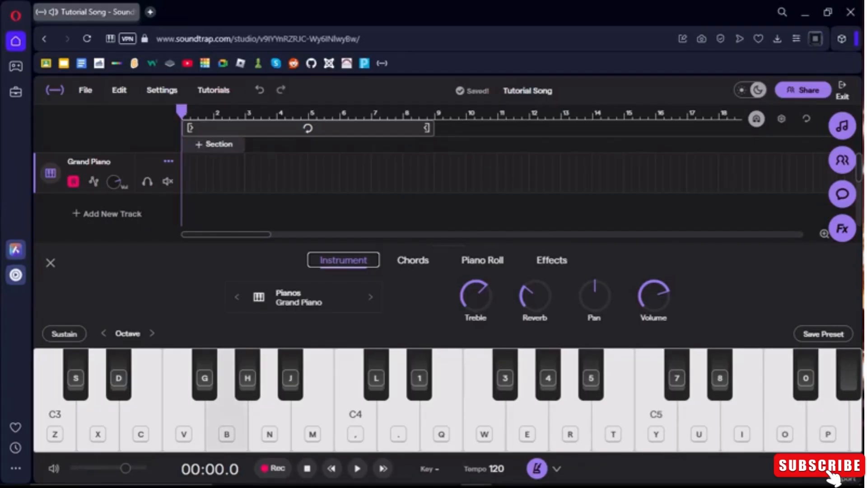
Step: Audition the Grand Piano's sharp and flat notes across the C3 and C4 octaves
key(s)
key(s)
key(g)
key(j)
key(s)
key(s)
key(d)
key(d)
key(j)
key(1)
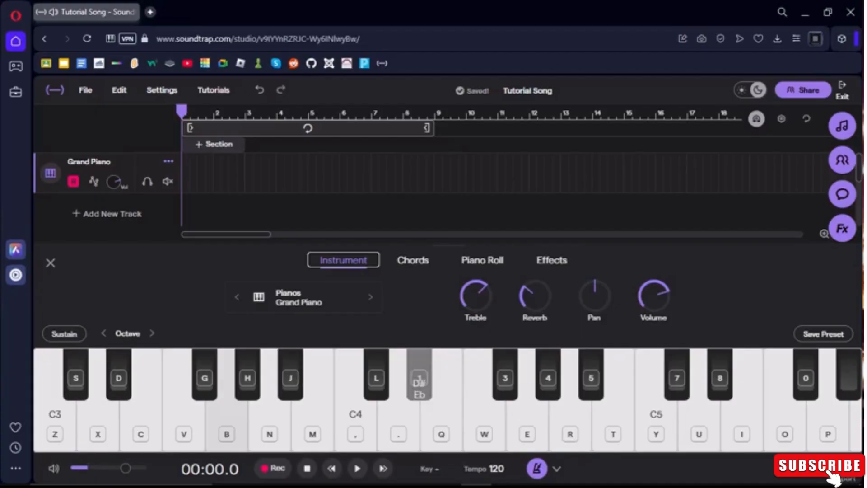
key(3)
key(4)
key(4)
key(5)
key(3)
key(3)
key(4)
key(v)
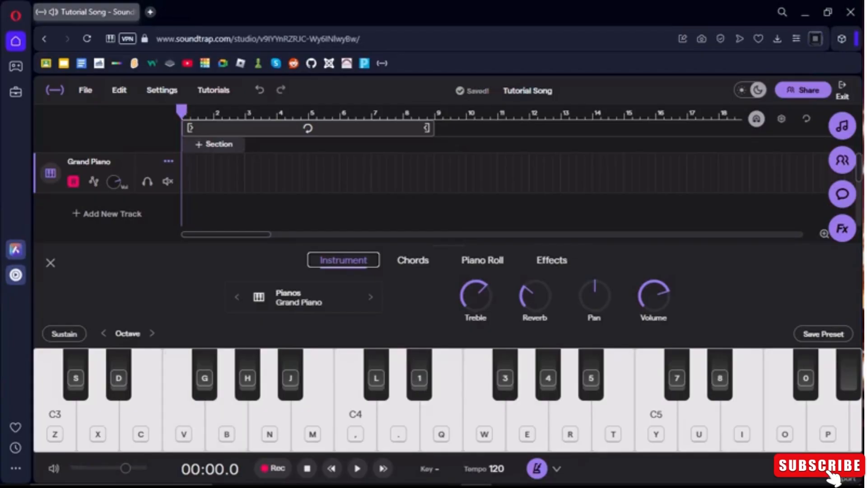
Step: Open the track's chord pads, dismiss the intro tip and audition all eight chords of the Basic set
click(412, 261)
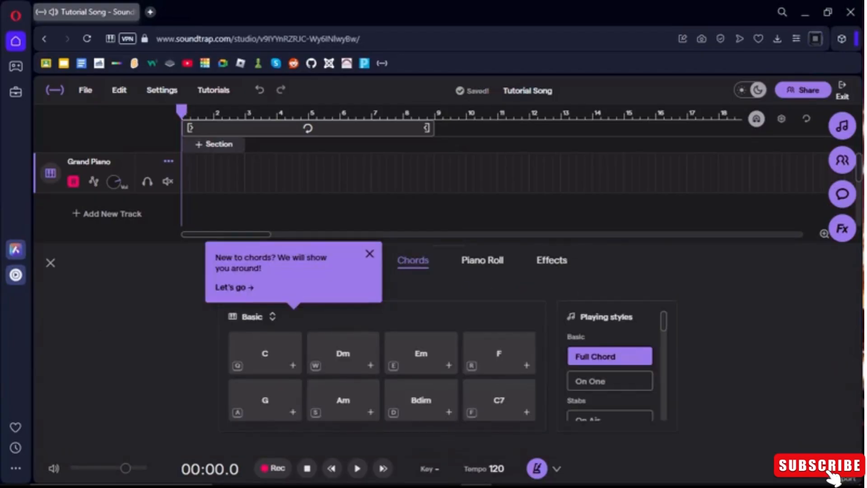
click(370, 254)
key(q)
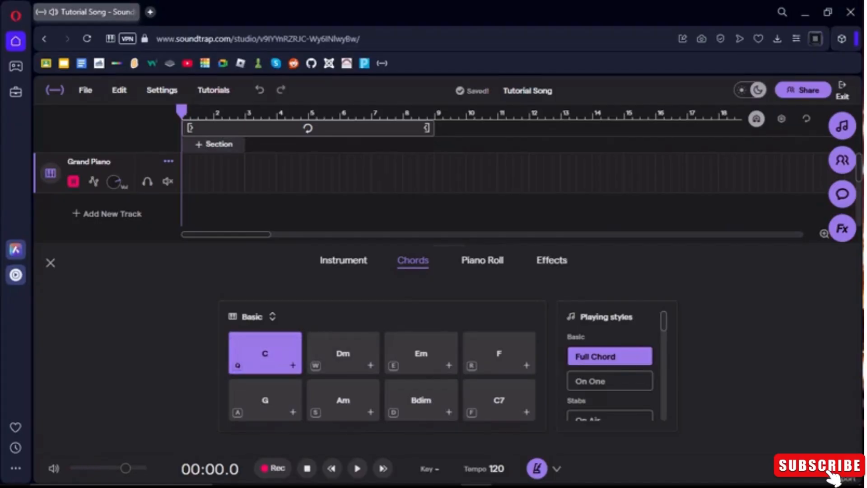
key(w)
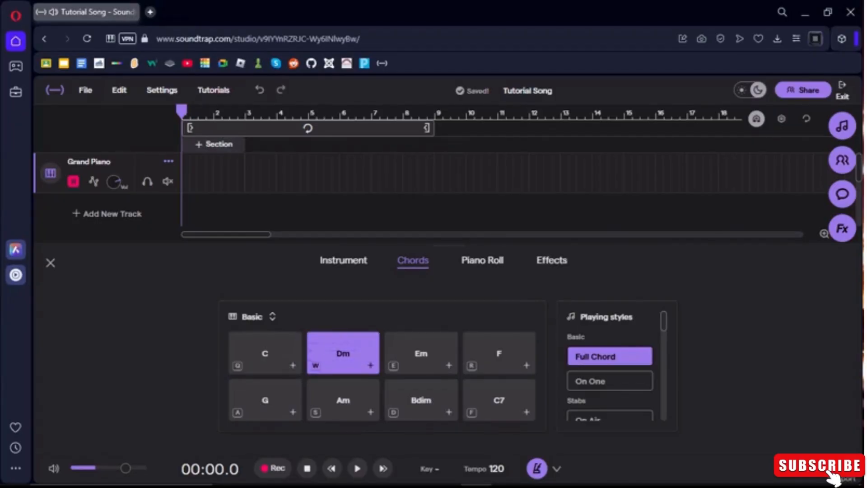
key(e)
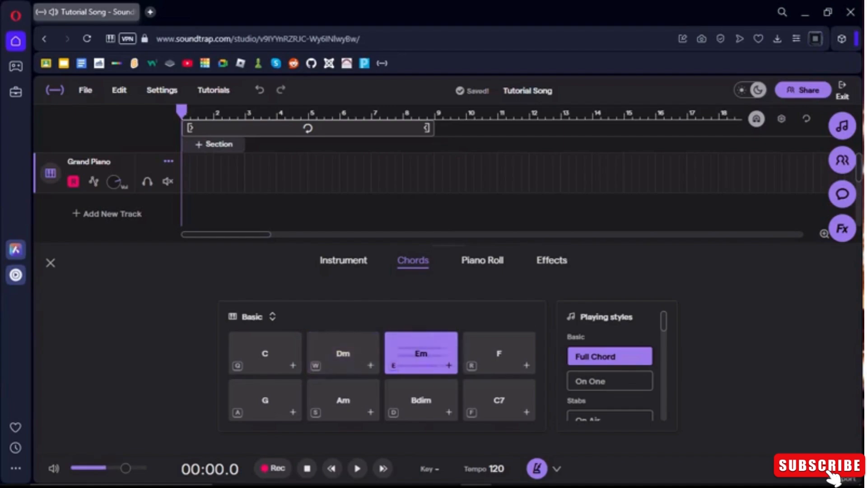
key(f)
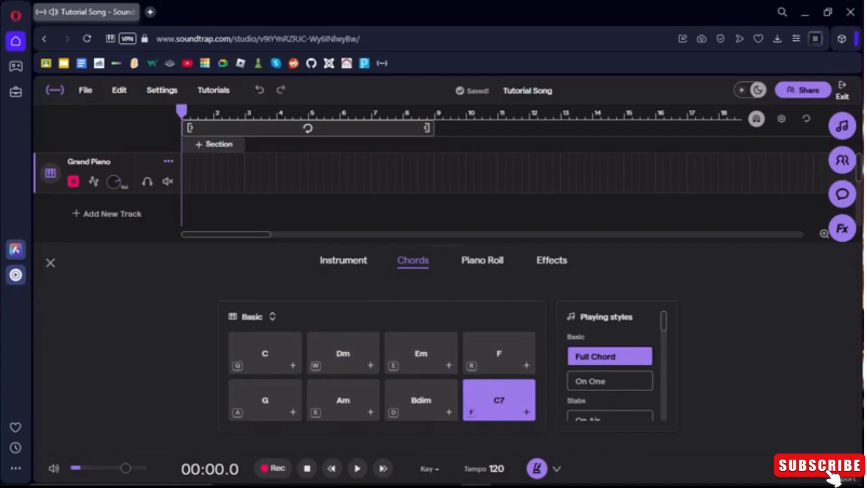
key(r)
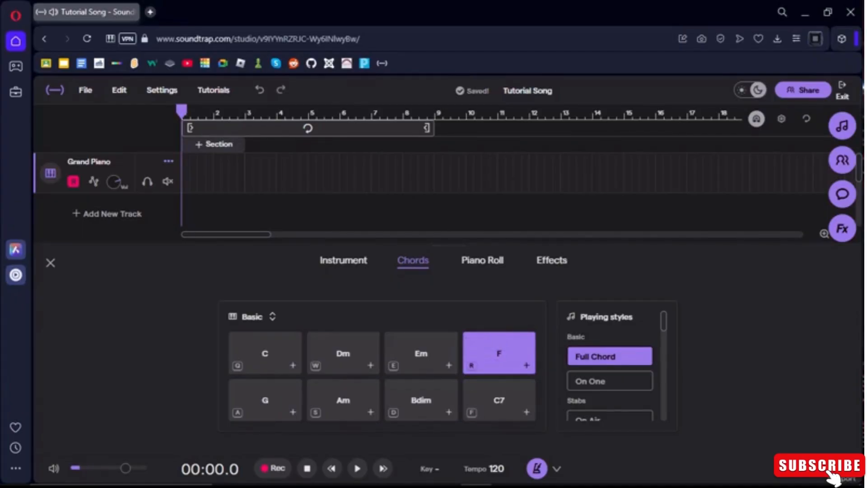
key(a)
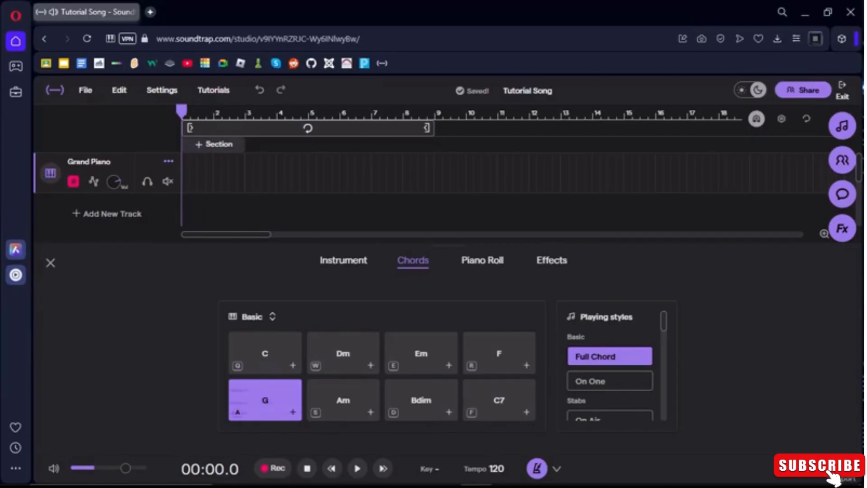
key(s)
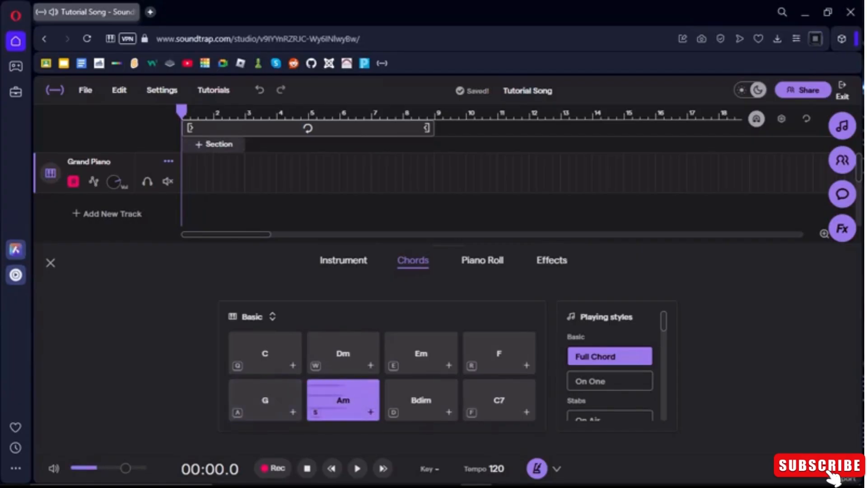
key(d)
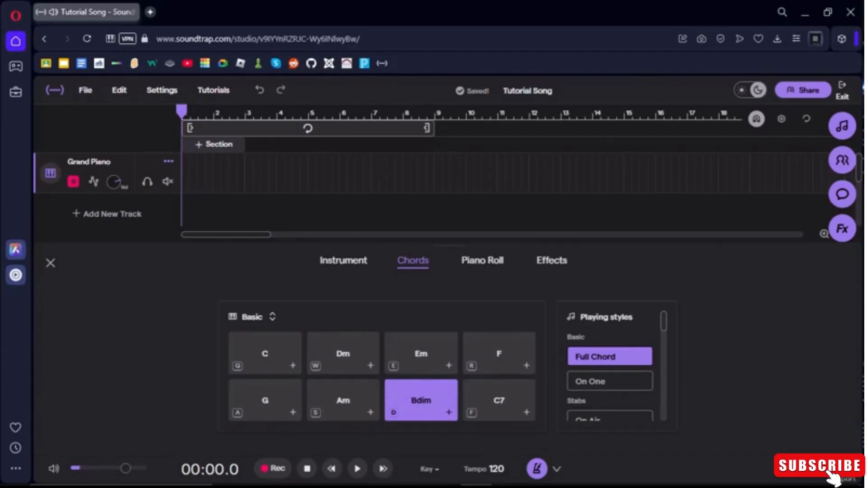
key(f)
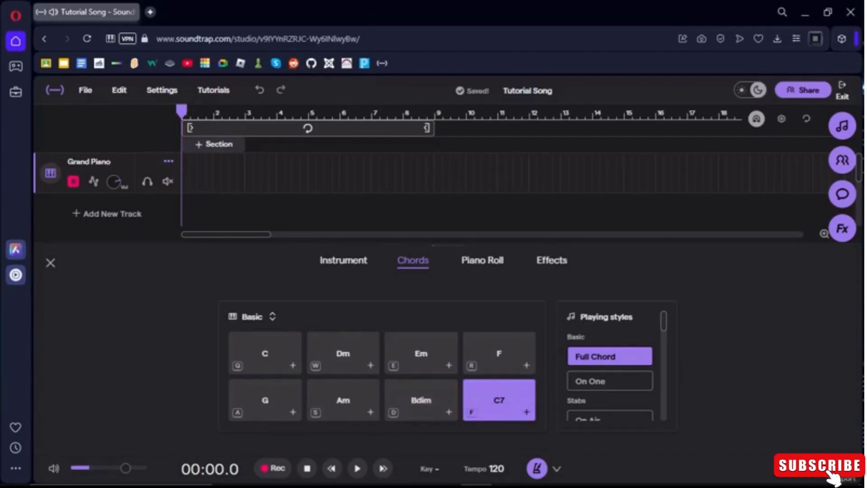
Step: Try the EDM chord set by playing its G/C, Dm7, Cmaj9/E and C/F chords
click(259, 317)
click(277, 385)
key(q)
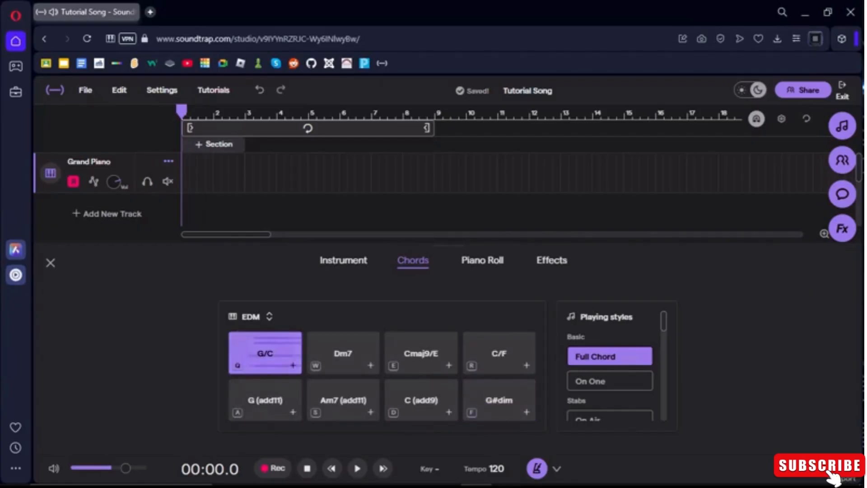
key(w)
key(e)
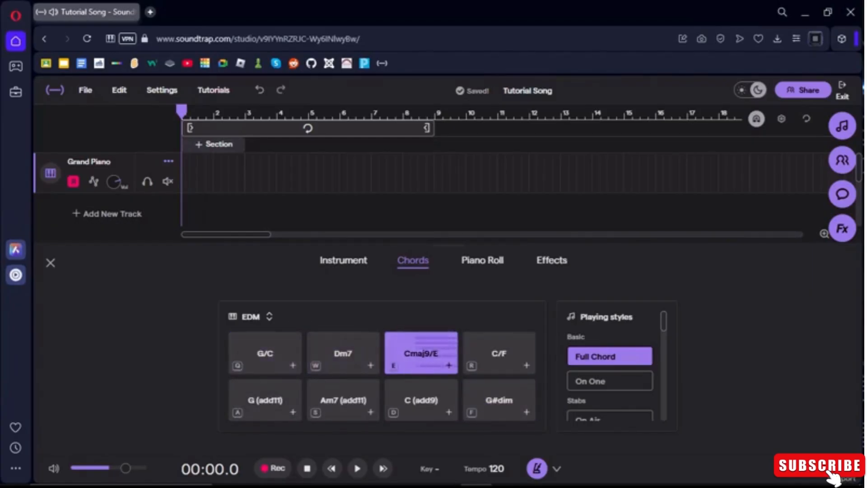
key(r)
Step: Try the Cmaj7 chord of the Hip Hop chord set and return to the Basic set
click(257, 317)
click(283, 410)
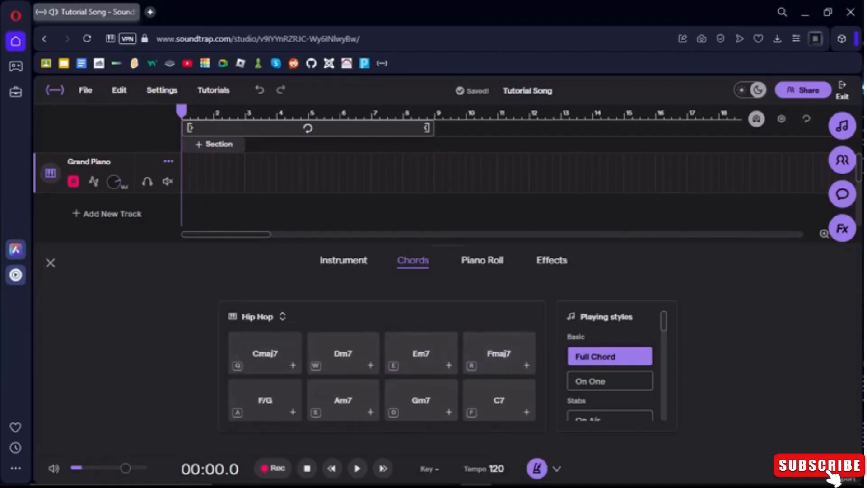
key(q)
click(258, 316)
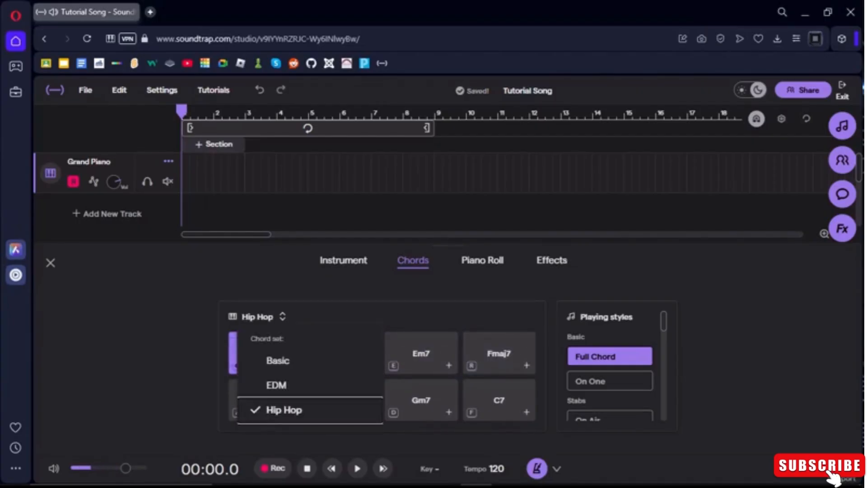
click(278, 360)
Step: Draw an F4 note on the fourth beat of bar 1 in the piano roll and play it back
click(483, 261)
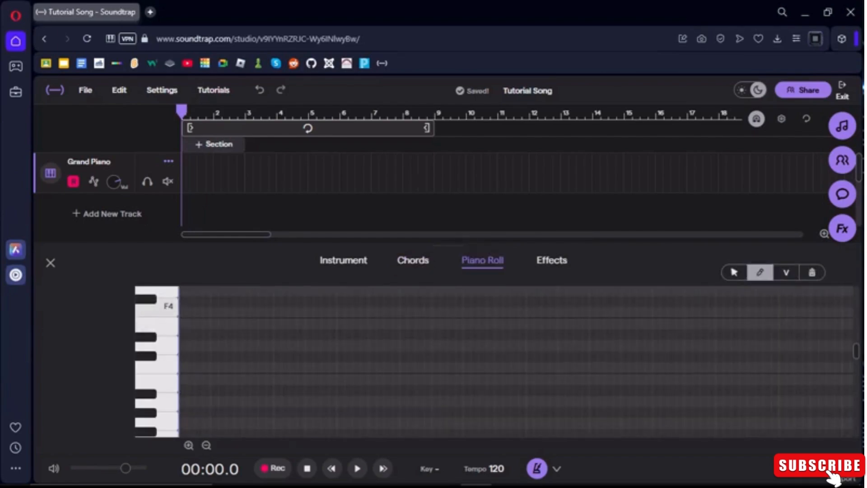
click(206, 313)
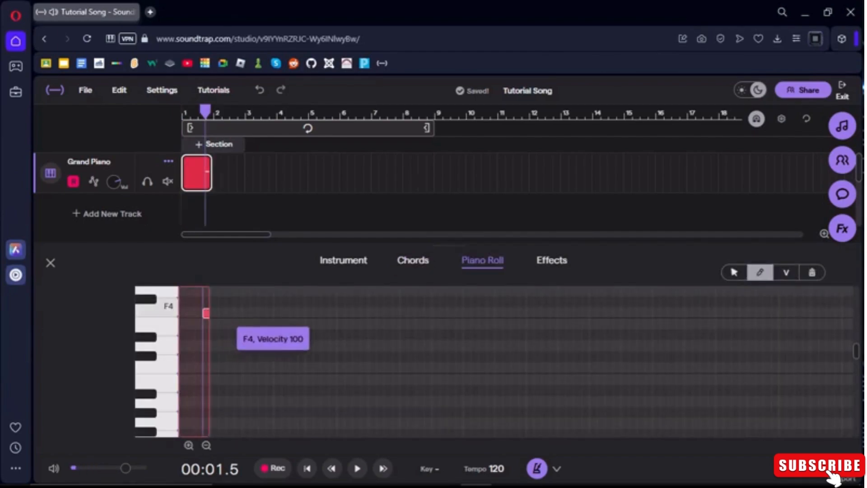
key(Left)
key(Left)
key(Left)
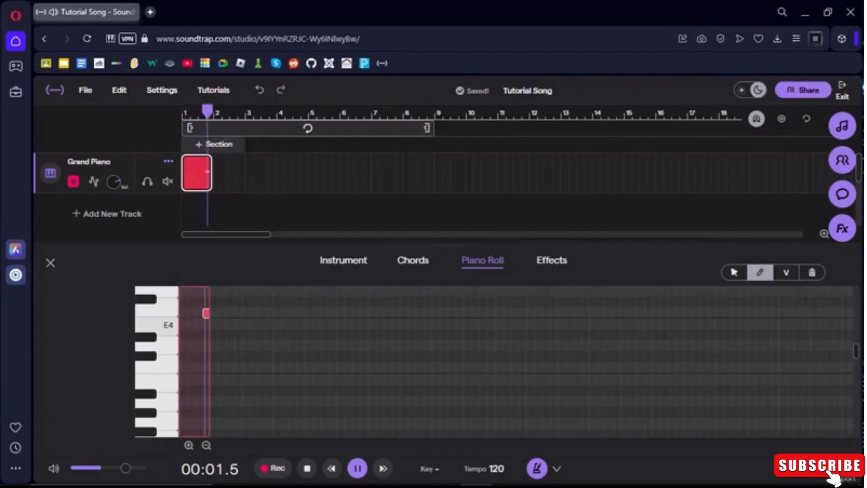
Step: Add Eb4 on beat 2, Db4 on beat 3 and a one-beat B3 on beat 1 of the first bar
click(189, 335)
click(197, 356)
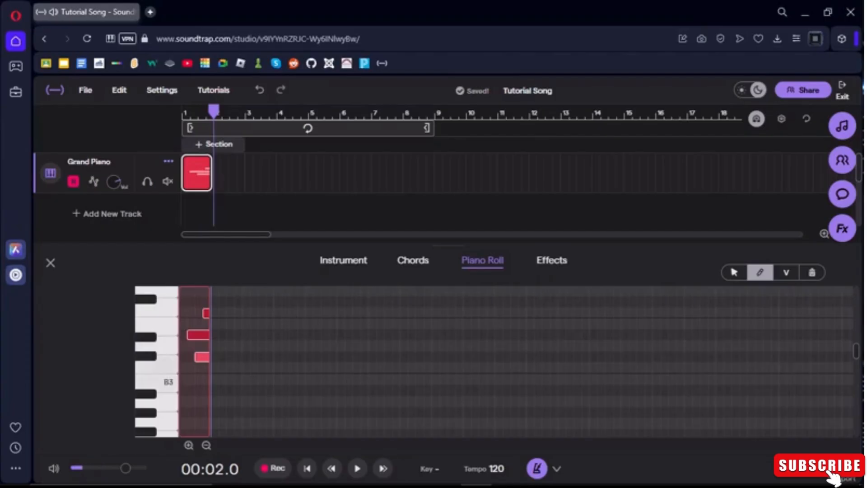
click(186, 381)
drag(202, 380, 186, 380)
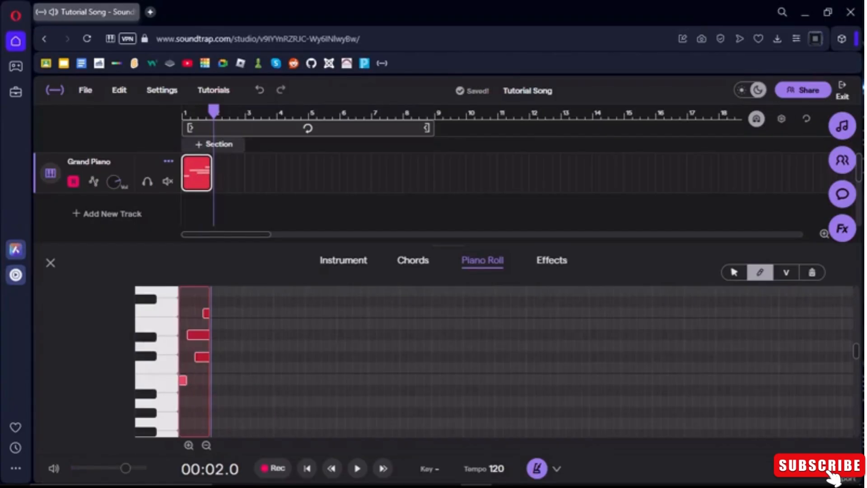
Step: Play the drawn piano notes twice from the start of the timeline
key(space)
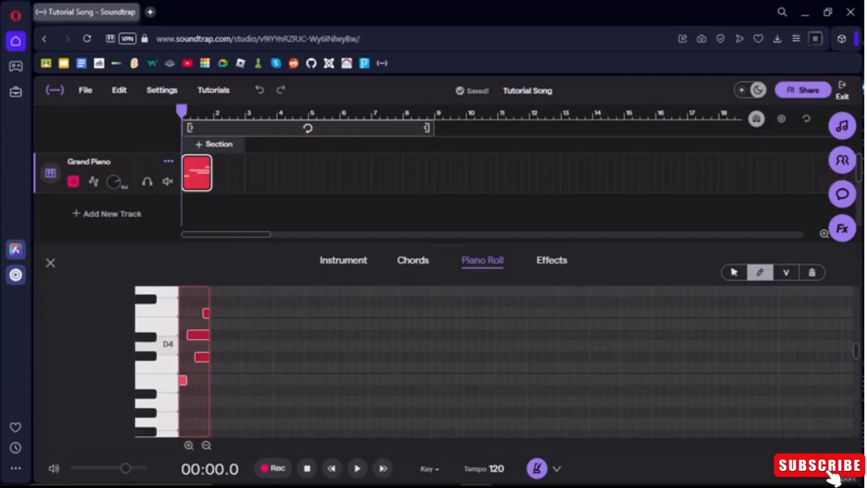
key(space)
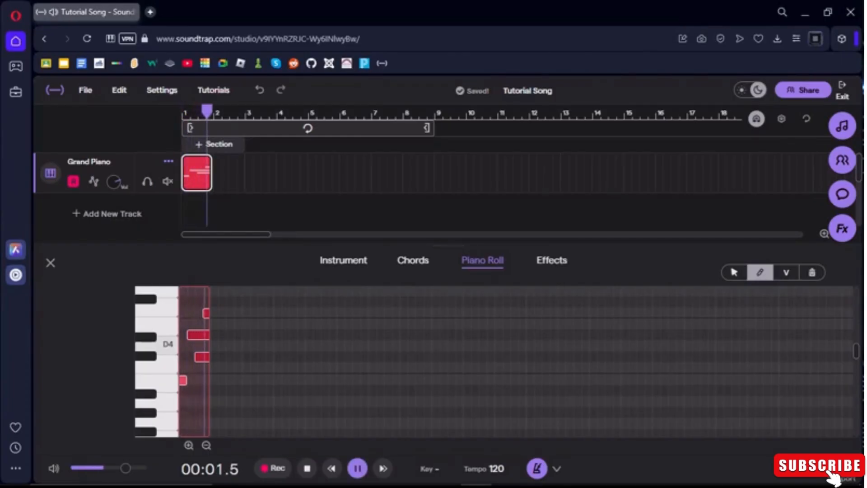
key(space)
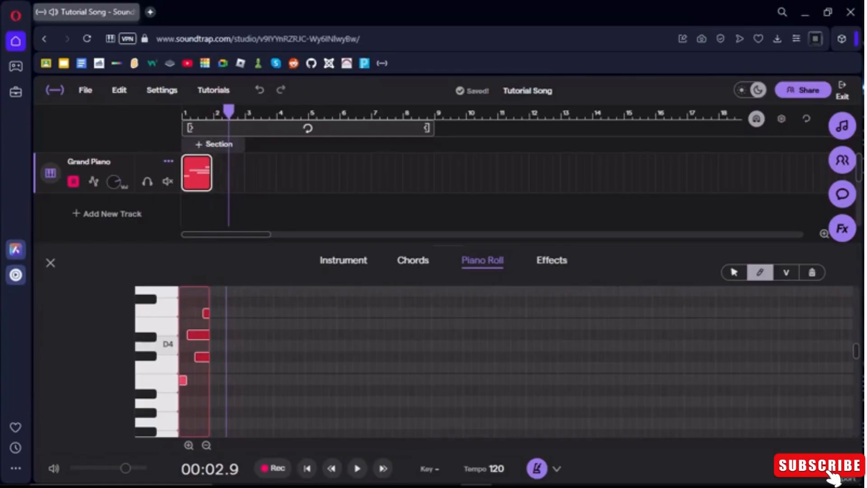
key(Return)
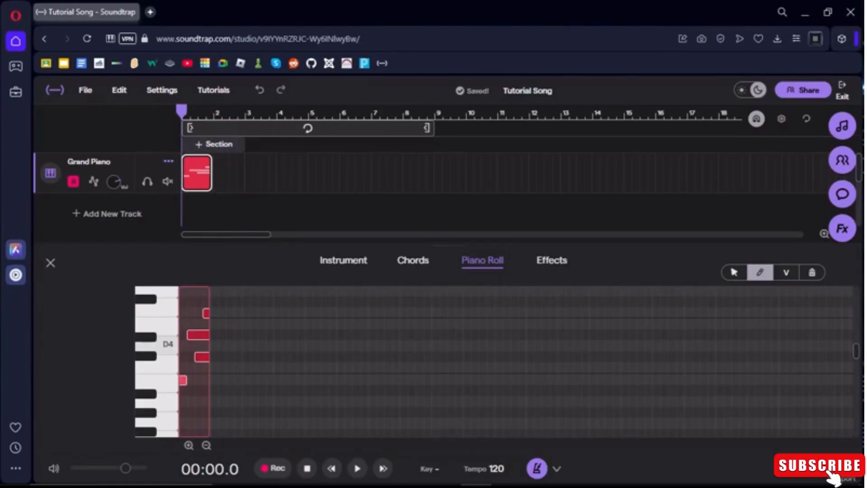
key(space)
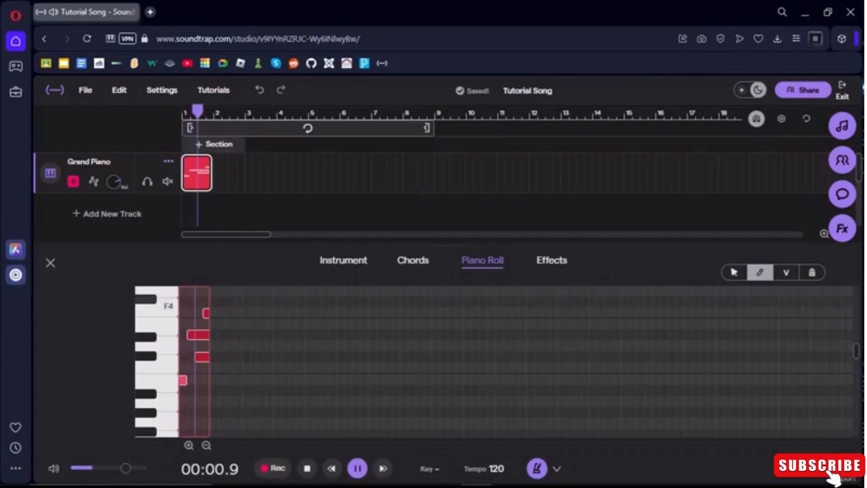
key(space)
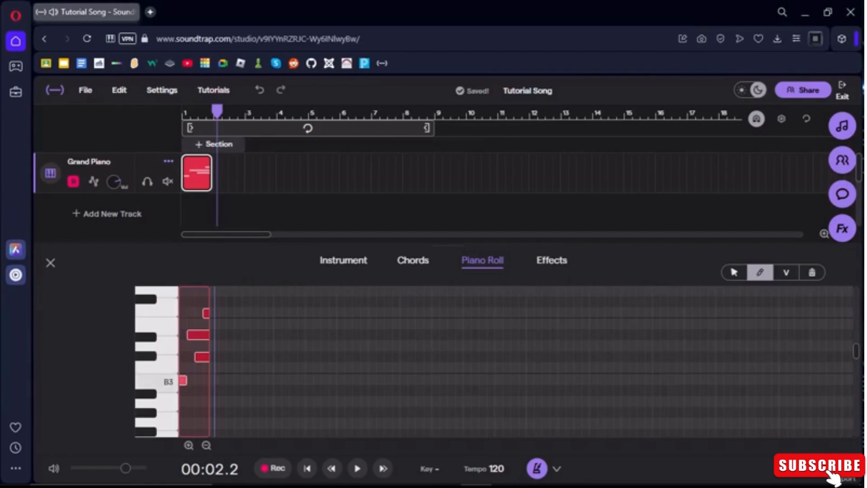
Step: Add one-beat notes in the piano roll: B3 on beat 3 of bar 2 and Db4 on beat 1 of bar 3
click(230, 380)
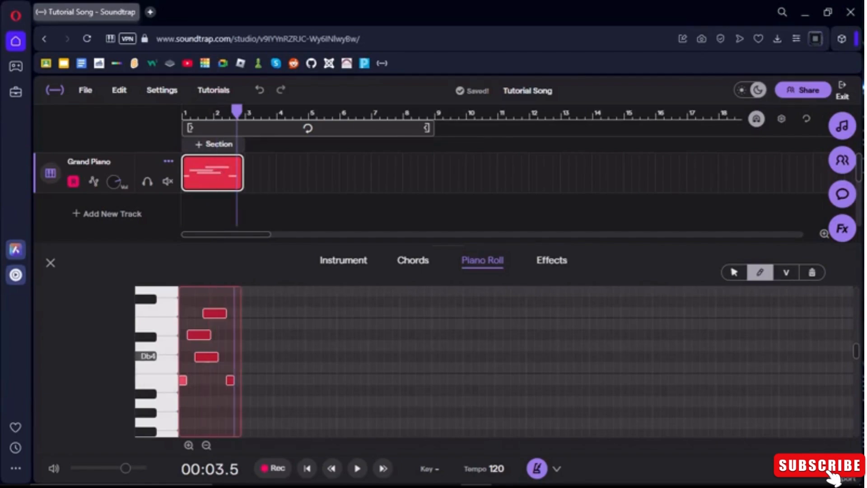
click(238, 357)
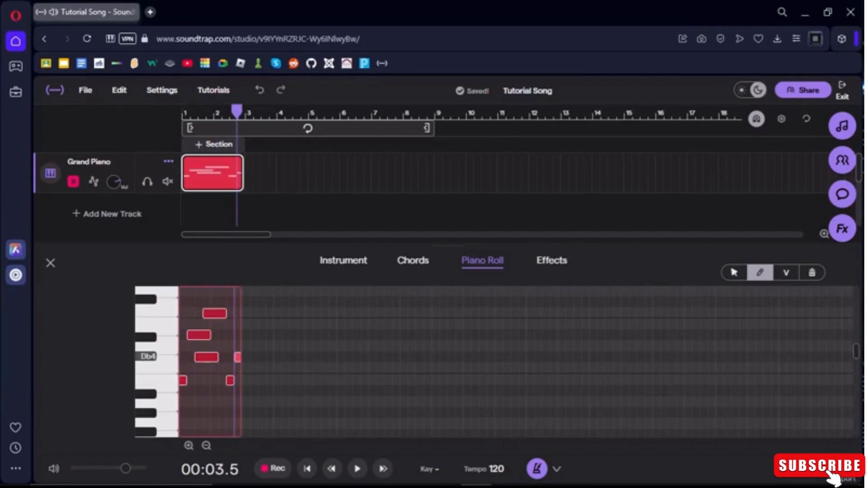
drag(238, 357, 246, 357)
click(247, 357)
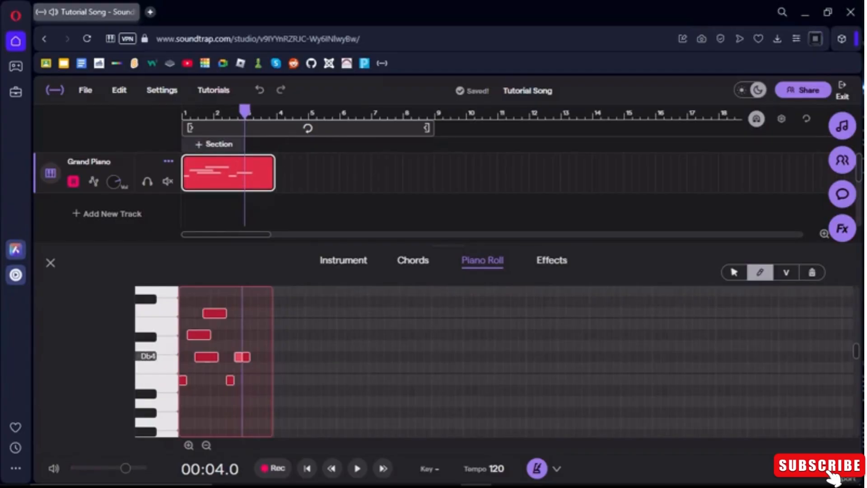
click(247, 358)
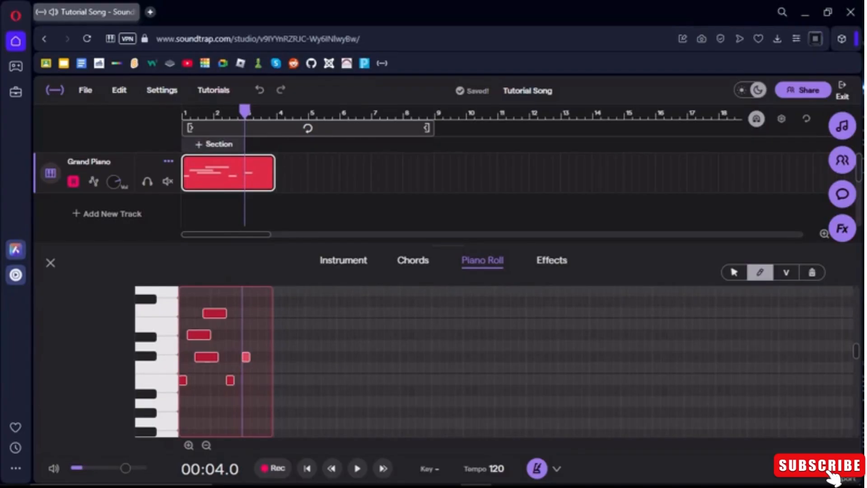
Step: Lengthen the Db4 in bar 3 to three beats and add an Eb4 note on beat 2 of that bar
click(254, 356)
drag(248, 357, 263, 360)
click(255, 335)
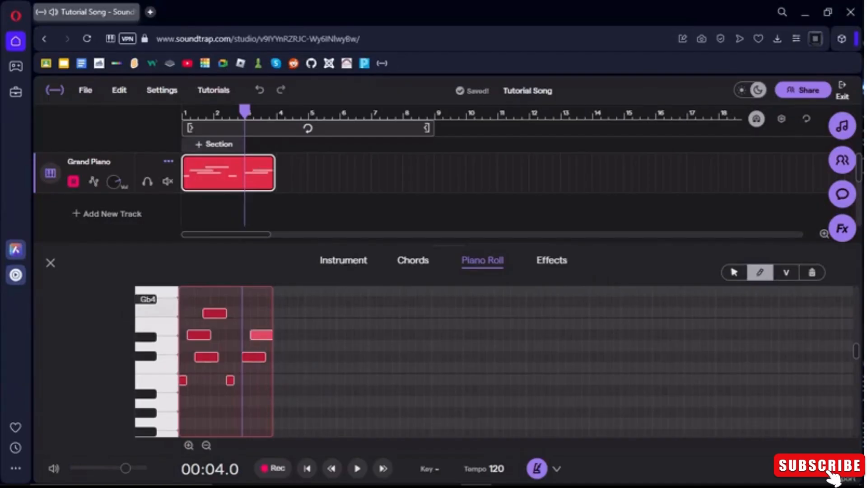
Step: Add an F4 note on beat 3 of bar 3 in the piano roll and play the notes from the start
click(261, 302)
key(Return)
key(space)
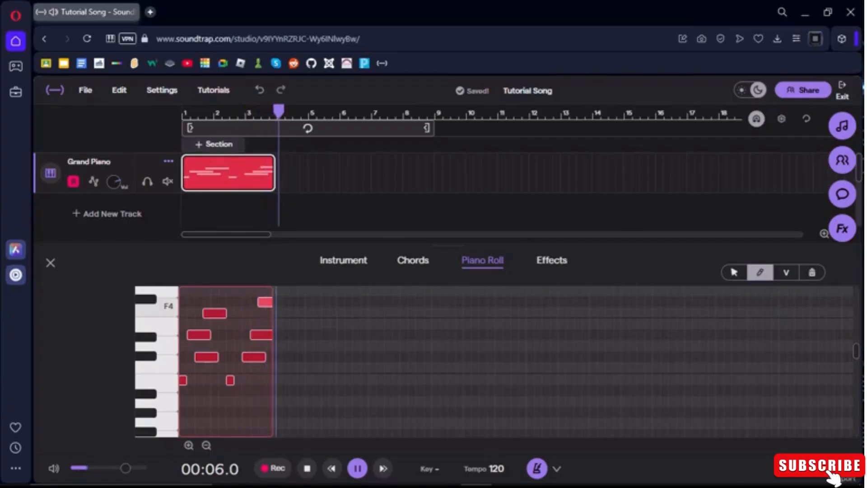
key(space)
Step: Open the Grand Piano track's effects, raise the 2-Band Eq's Bass to maximum and play a short part of the clip
click(552, 261)
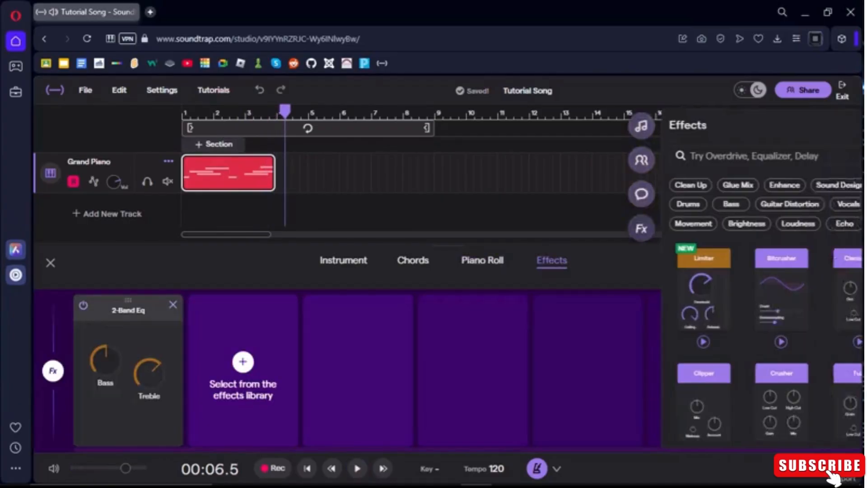
drag(104, 361, 105, 320)
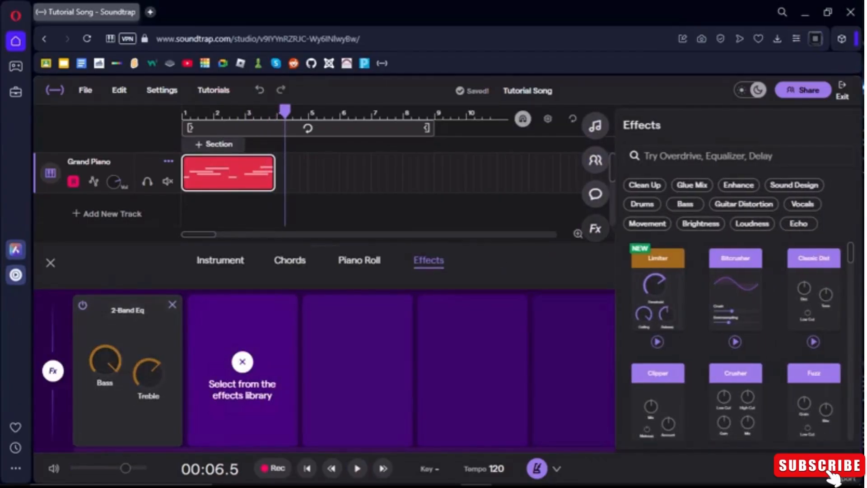
key(space)
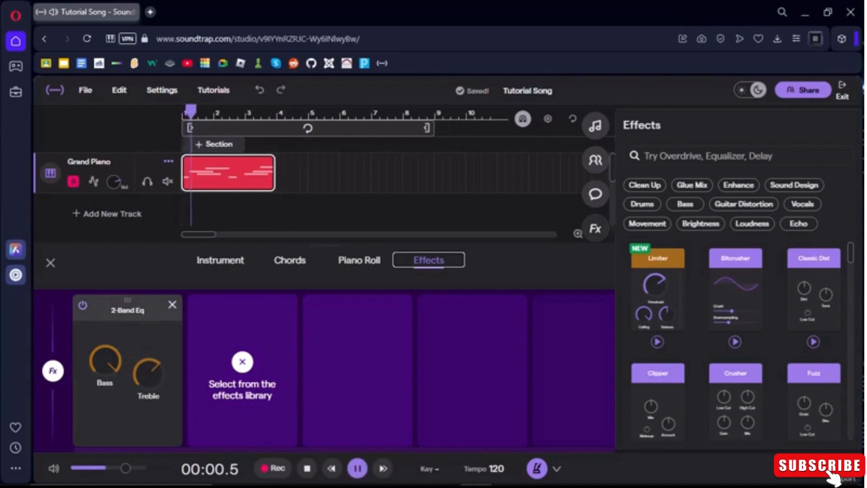
key(space)
key(Return)
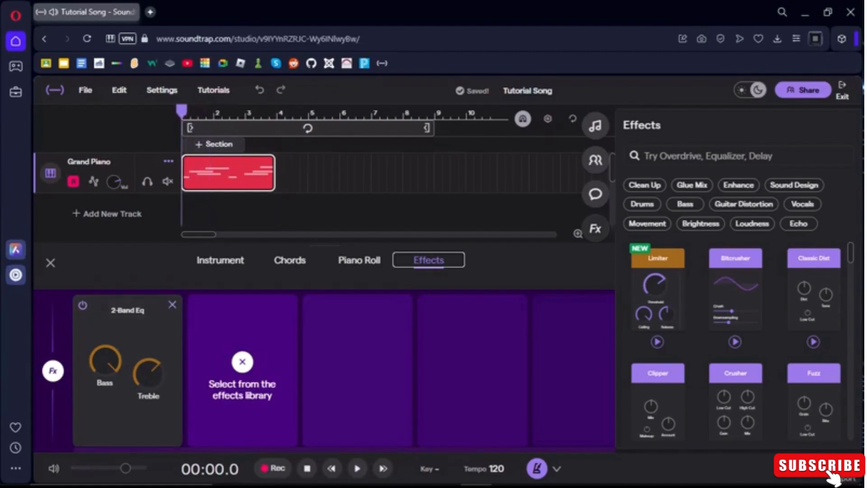
Step: Play the clip with the 2-Band Eq's Treble at minimum, and again with Treble at maximum
drag(148, 374, 147, 423)
key(space)
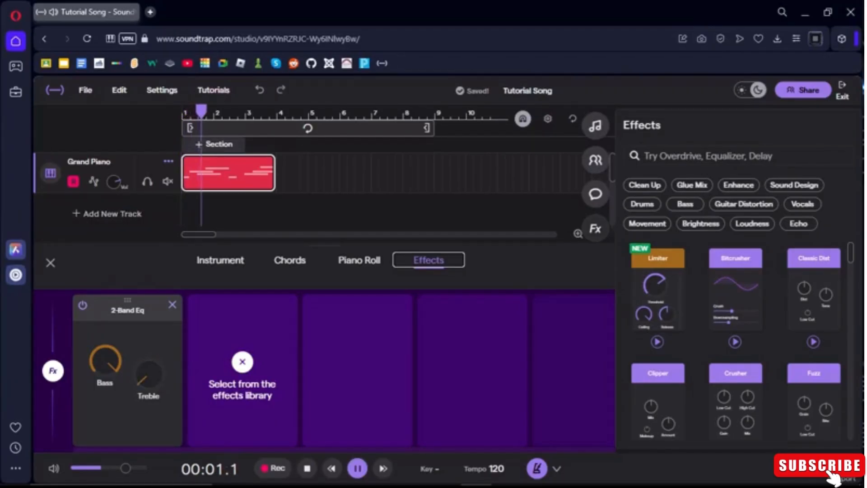
key(space)
drag(149, 374, 147, 239)
key(space)
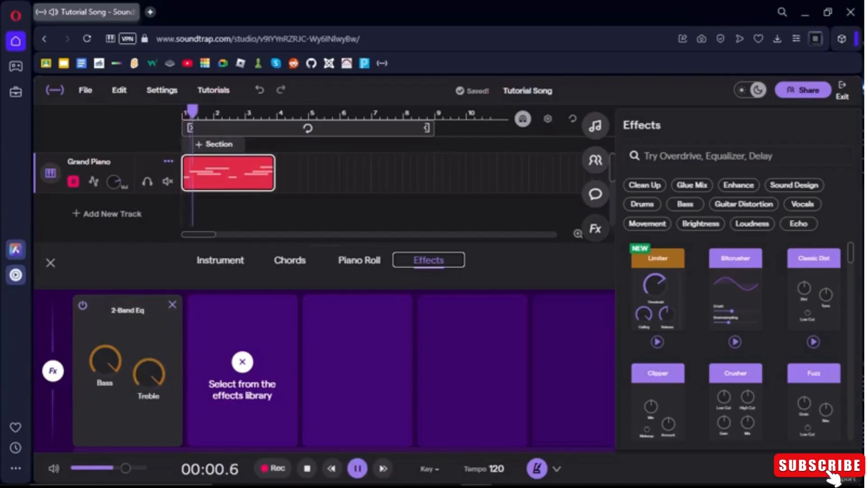
key(space)
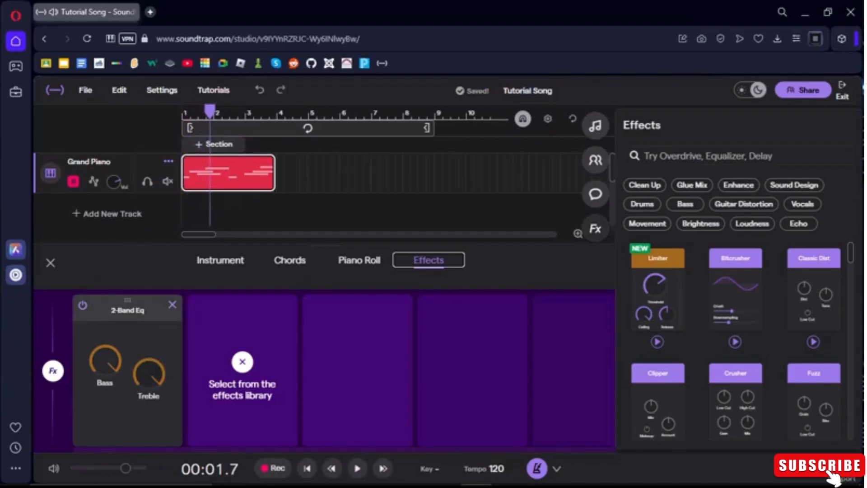
Step: Turn off the metronome, play the clip with the 2-Band Eq's Bass lowered nearly to minimum, and switch that effect off
drag(104, 360, 104, 379)
click(537, 469)
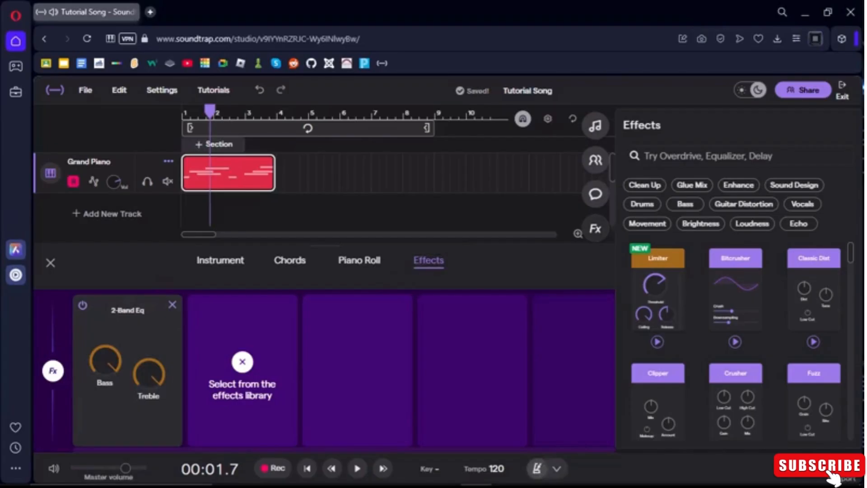
drag(127, 309, 127, 329)
drag(105, 361, 105, 383)
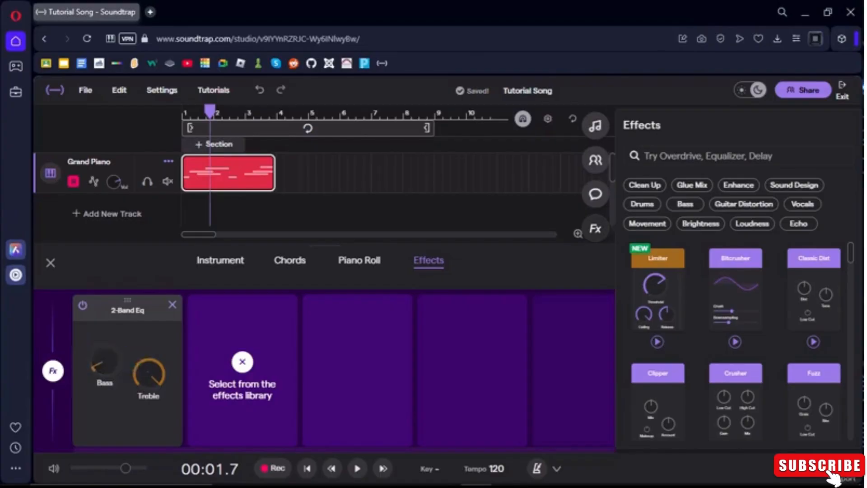
key(Return)
key(space)
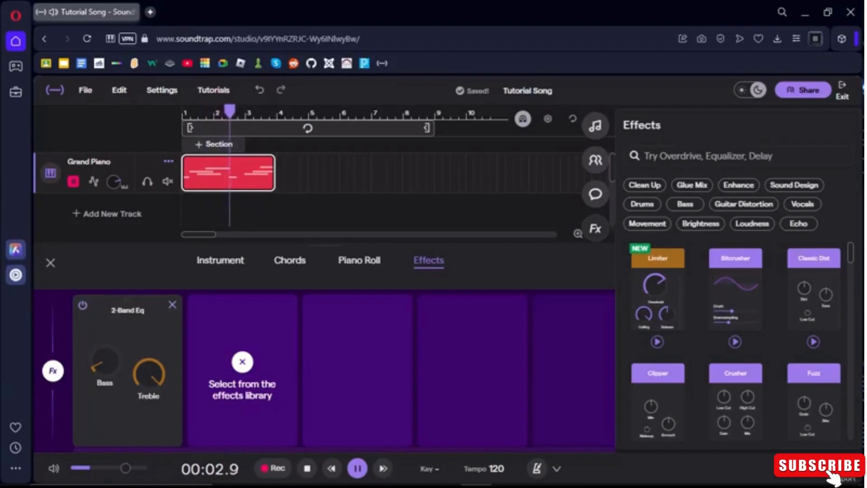
click(82, 305)
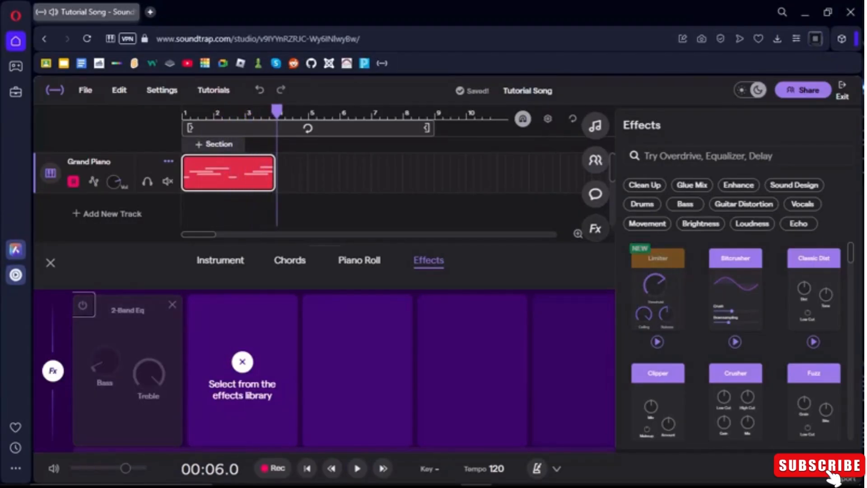
Step: Add the Bitcrusher effect to the slot after the 2-Band Eq and play the clip from the start
drag(735, 289, 269, 374)
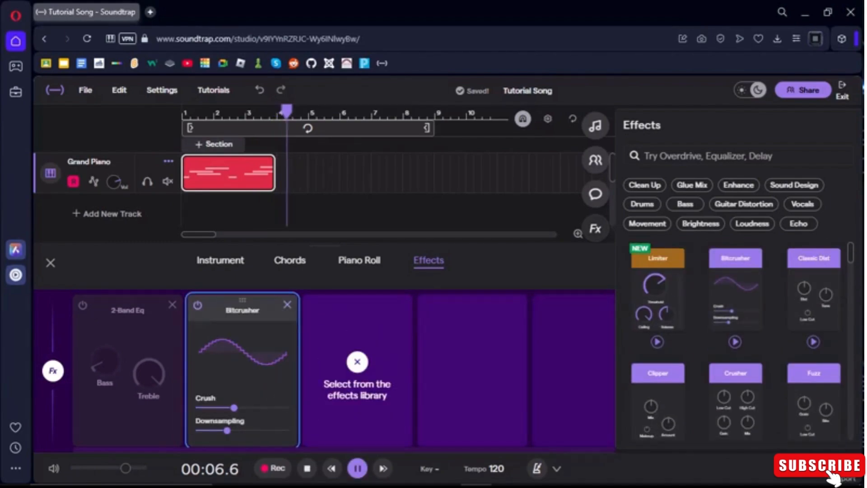
click(331, 469)
key(space)
key(Home)
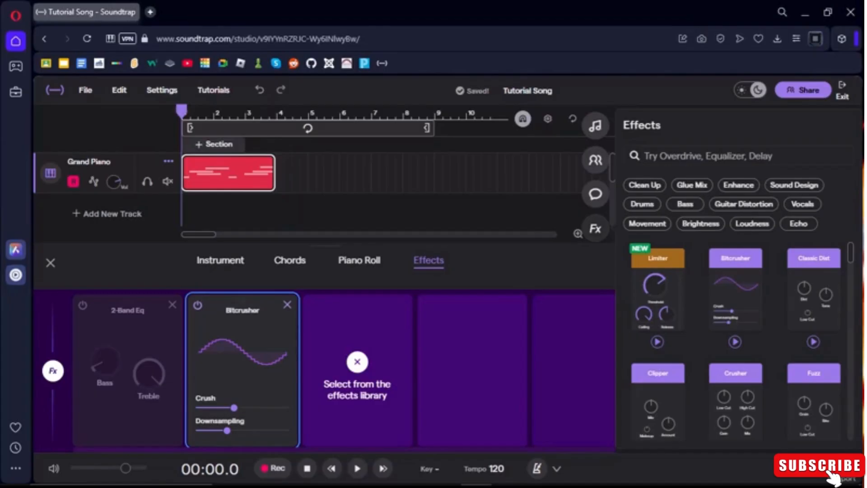
key(space)
Step: Set the Bitcrusher's Crush to 12 bit and its Downsampling to 1x, listening to the clip with the changes
drag(234, 408, 200, 408)
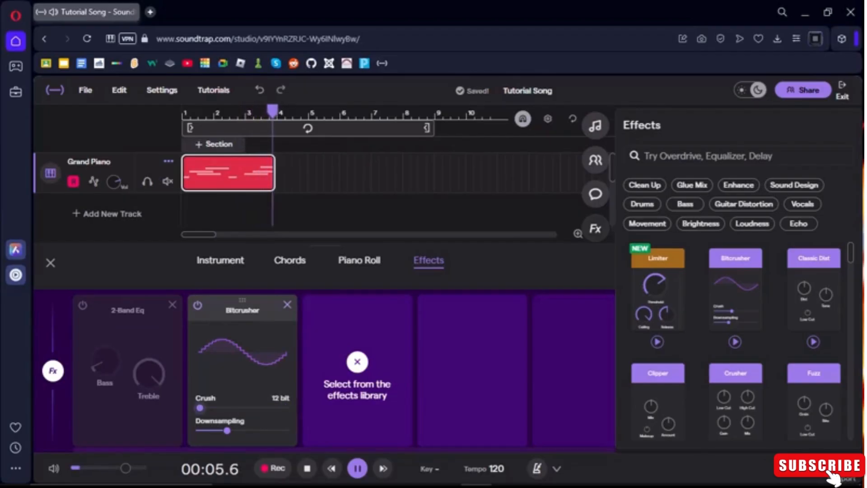
key(space)
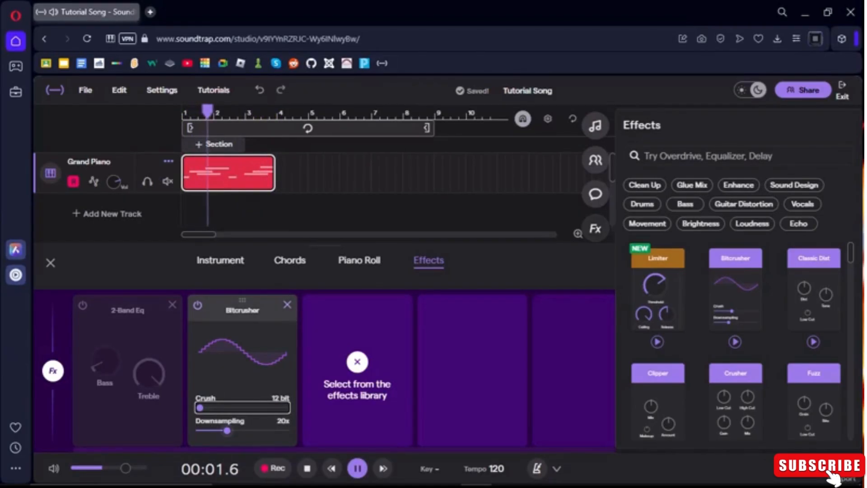
drag(227, 431, 200, 430)
key(space)
key(Return)
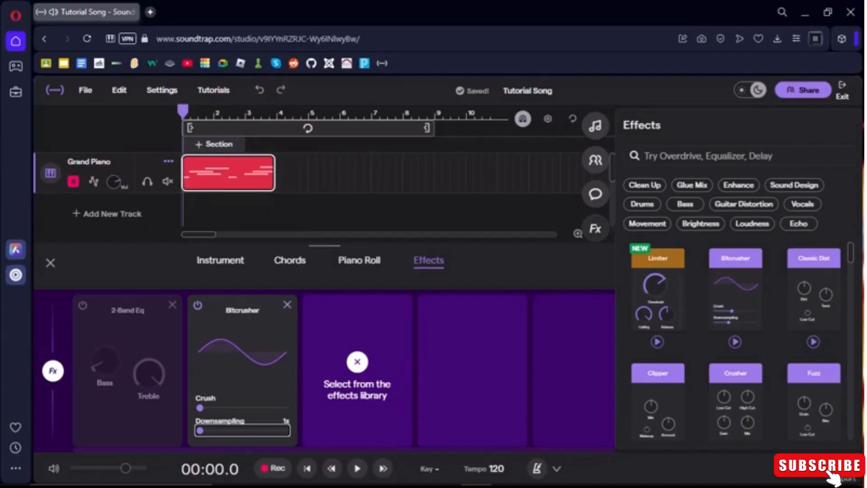
key(space)
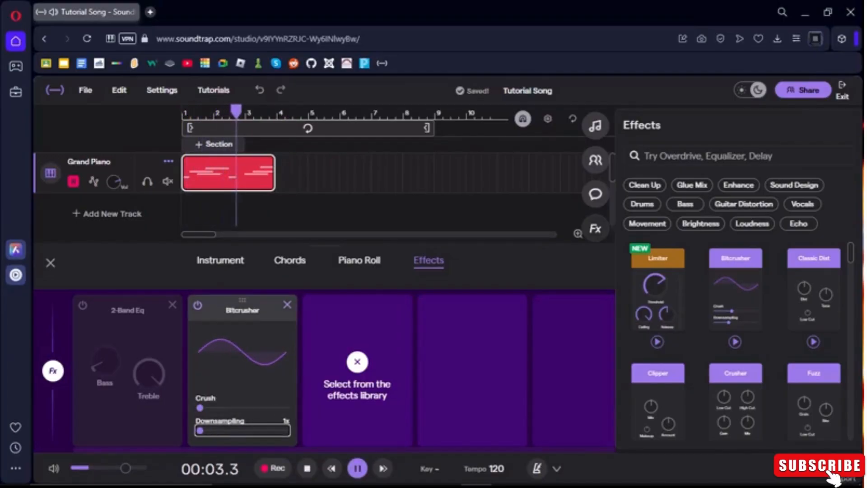
Step: Listen to the clip with the Bitcrusher's Downsampling at 60x, and remove the Bitcrusher effect
drag(199, 408, 286, 431)
key(space)
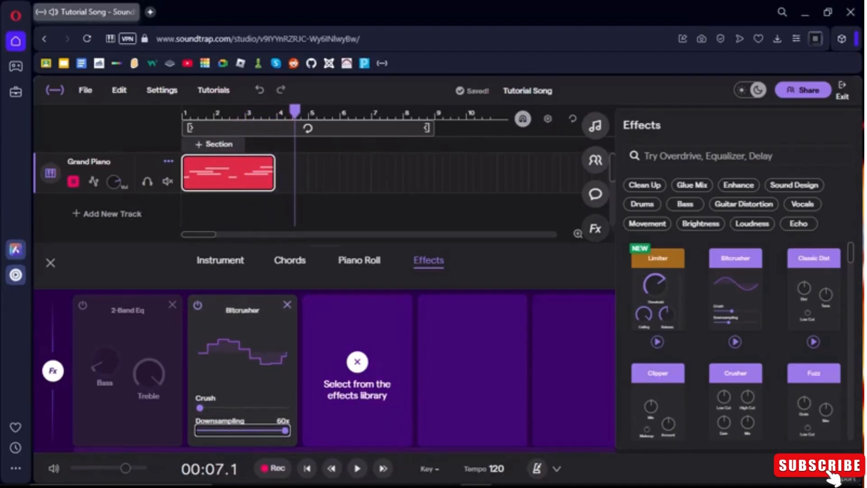
click(287, 305)
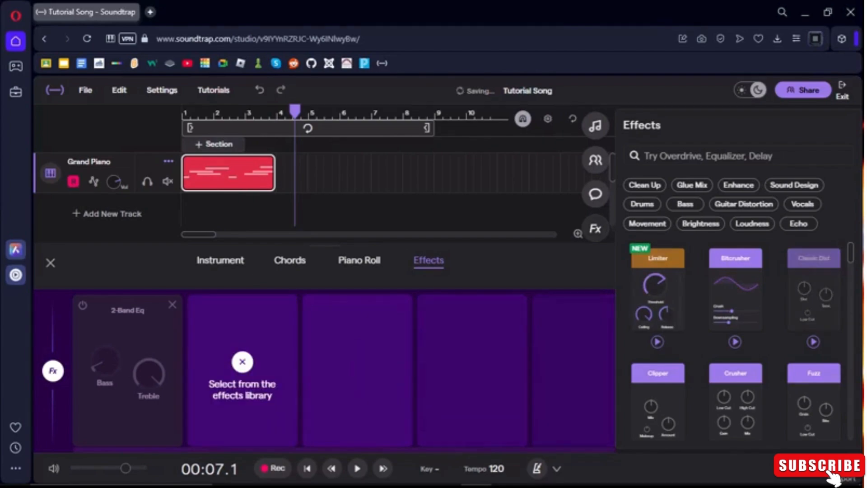
Step: Filter the effects library by Echo, add Reverb after the 2-Band Eq with its main dial at maximum, and play the clip
scroll(813, 298, down, 7)
scroll(741, 343, up, 10)
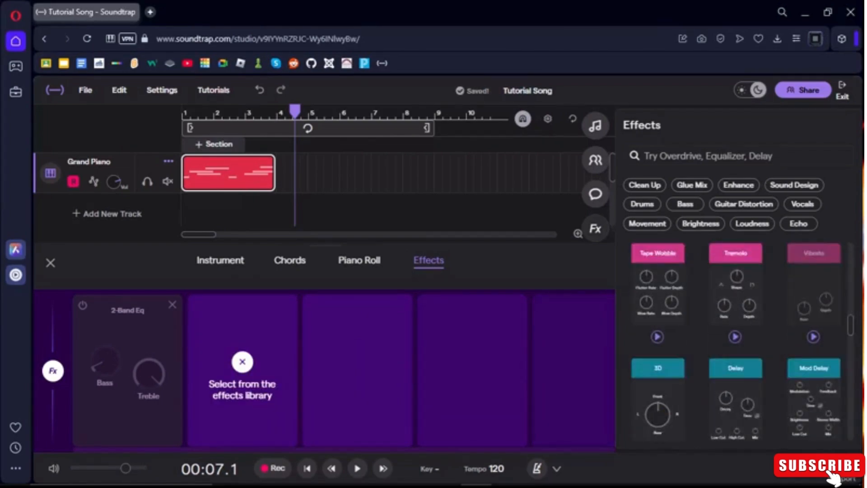
click(798, 224)
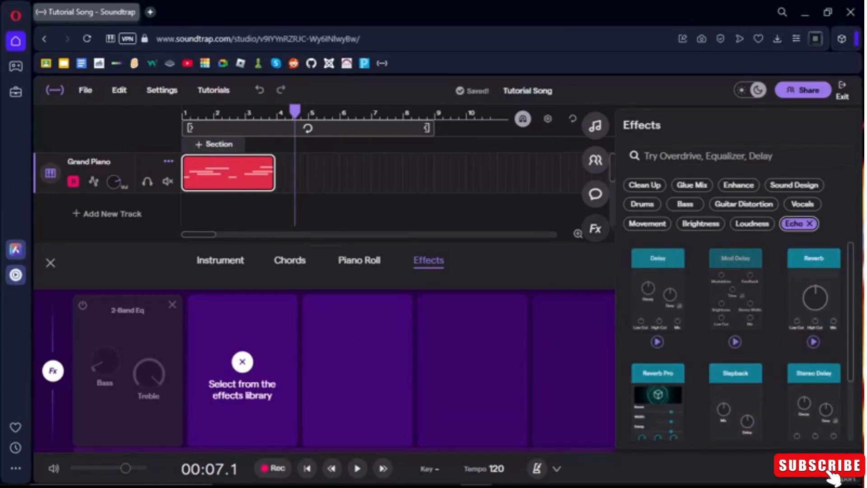
drag(814, 289, 206, 317)
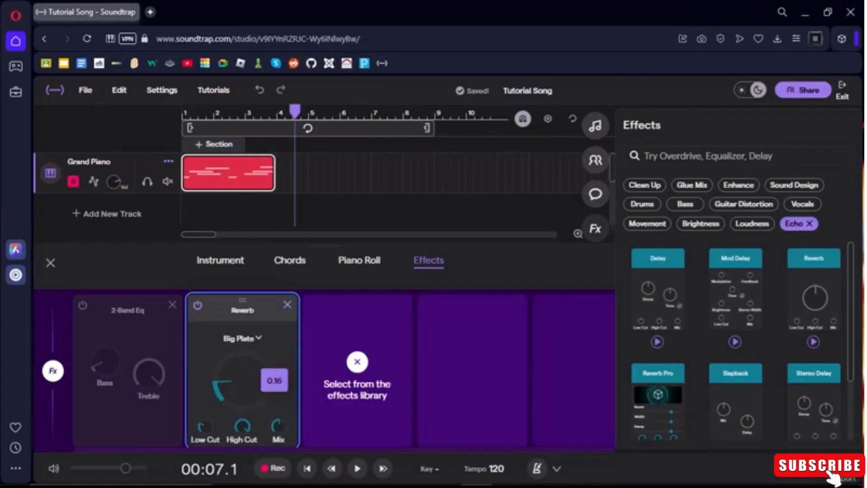
key(Return)
key(space)
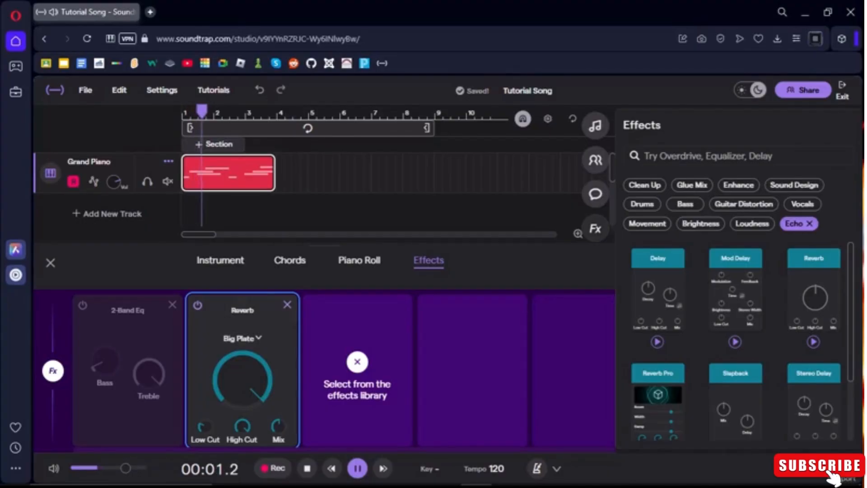
key(space)
Step: Play the clip from the start with the instrument's Reverb knob at maximum, and close the track editor
click(220, 261)
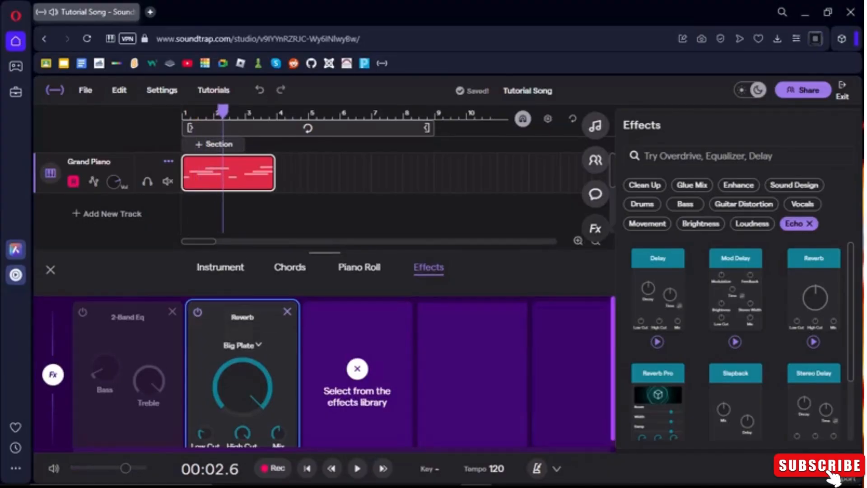
drag(411, 275, 414, 221)
key(Return)
key(space)
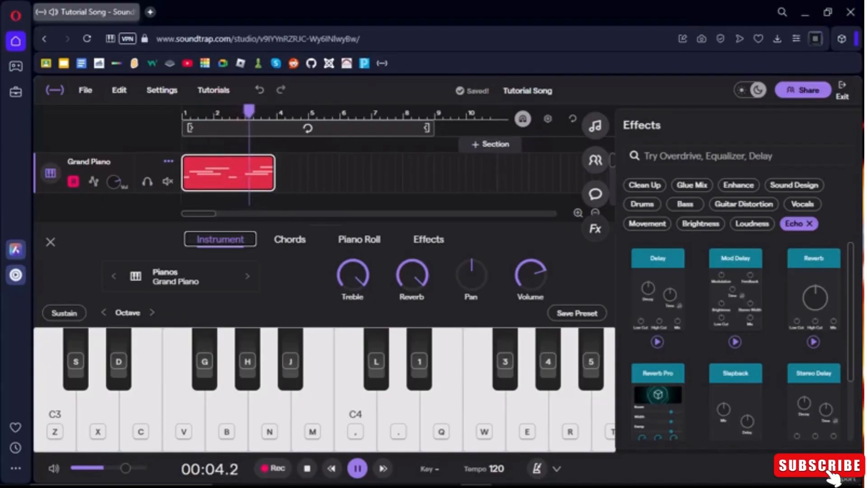
key(space)
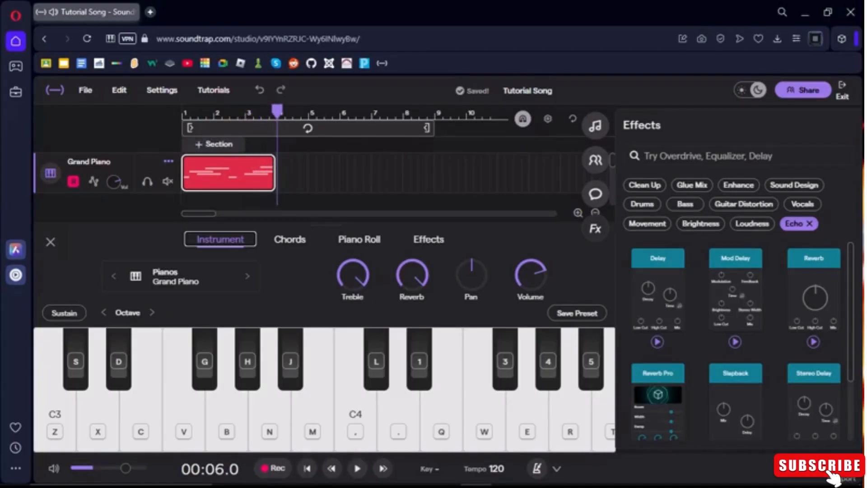
click(50, 243)
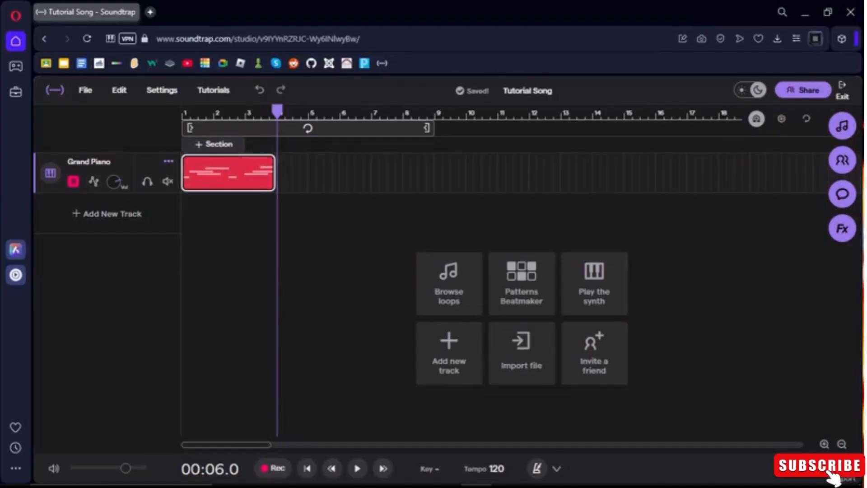
Step: Reopen the Grand Piano's instrument controls, lower Reverb to about a quarter, and play the clip from the start
click(169, 161)
click(136, 255)
right_click(204, 174)
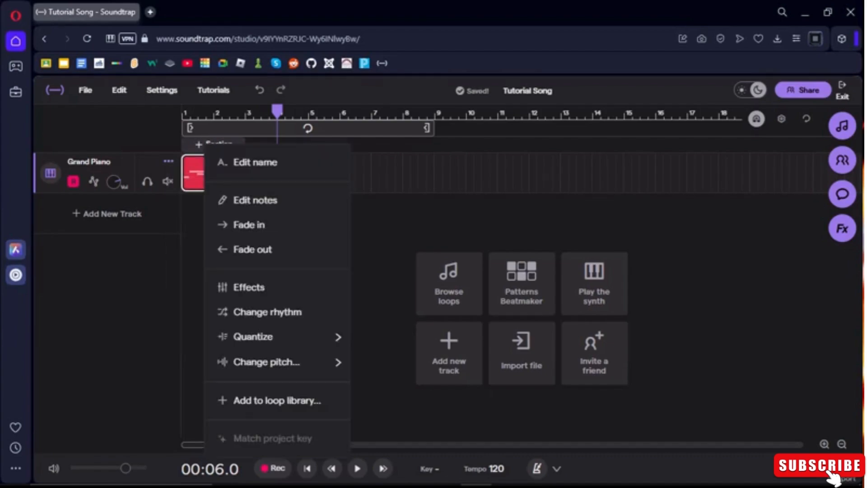
click(249, 287)
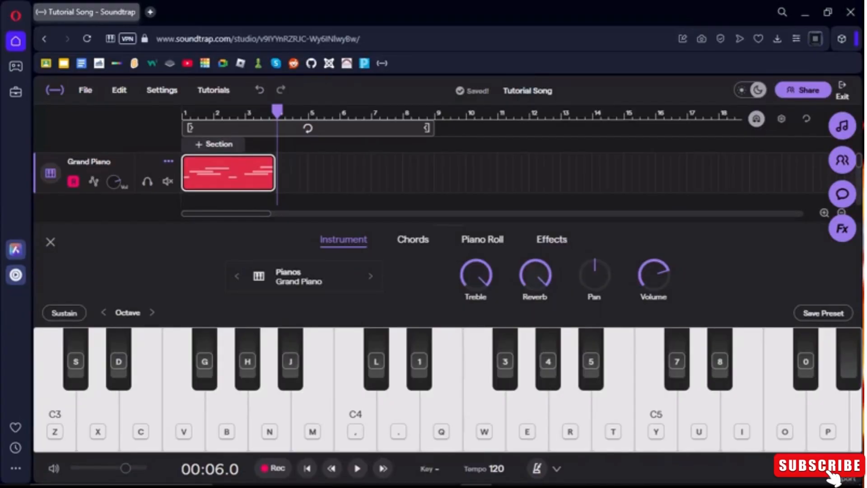
drag(535, 275, 528, 361)
key(space)
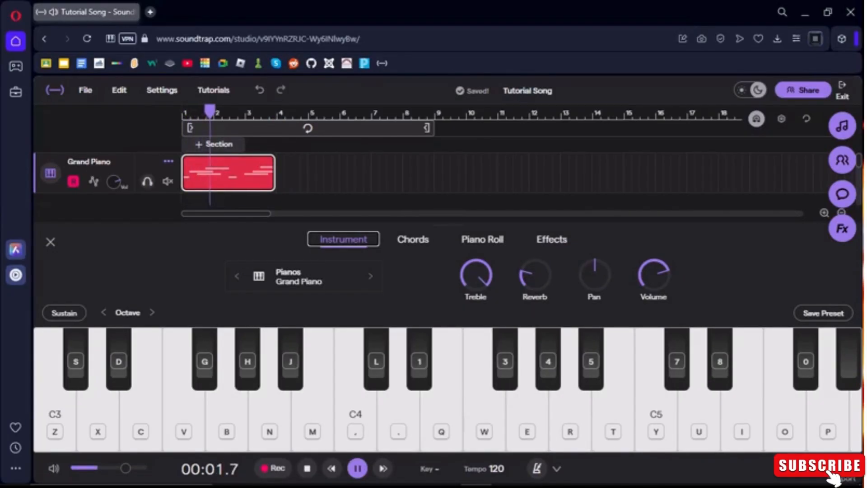
key(space)
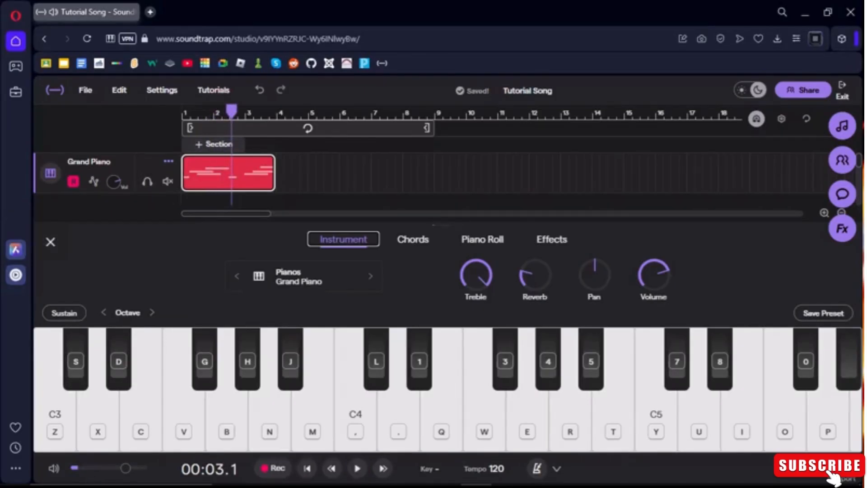
Step: Close the piano editor, add a Bass & 808 track, and try the low C1 and D notes on its keyboard
click(50, 242)
click(107, 214)
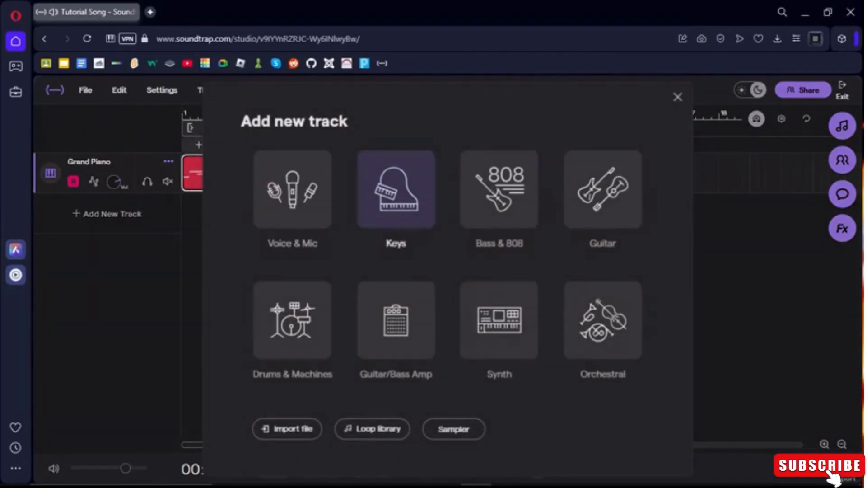
click(499, 189)
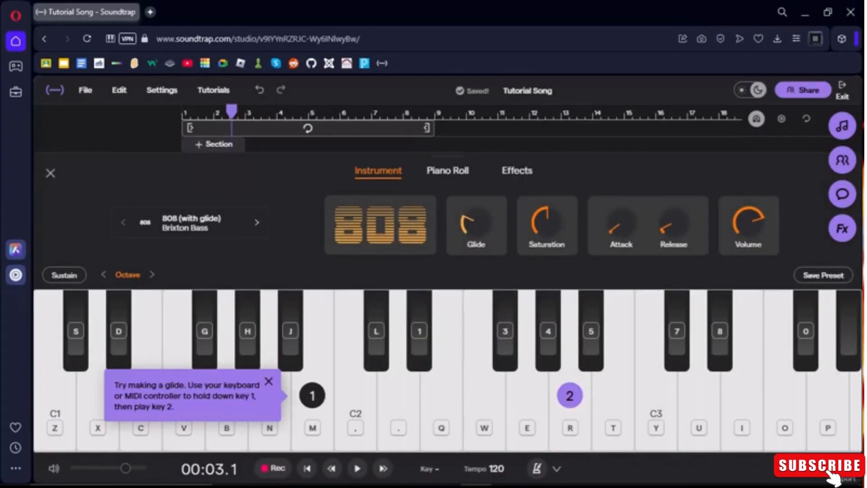
key(z)
key(x)
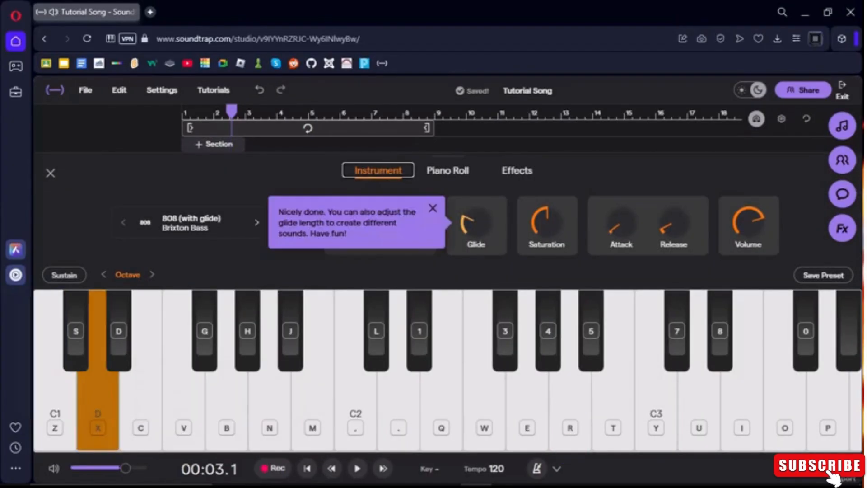
Step: Play runs of notes between C1 and E2 on the Brixton Bass keyboard to hear how they glide
key(z)
key(z)
key(m)
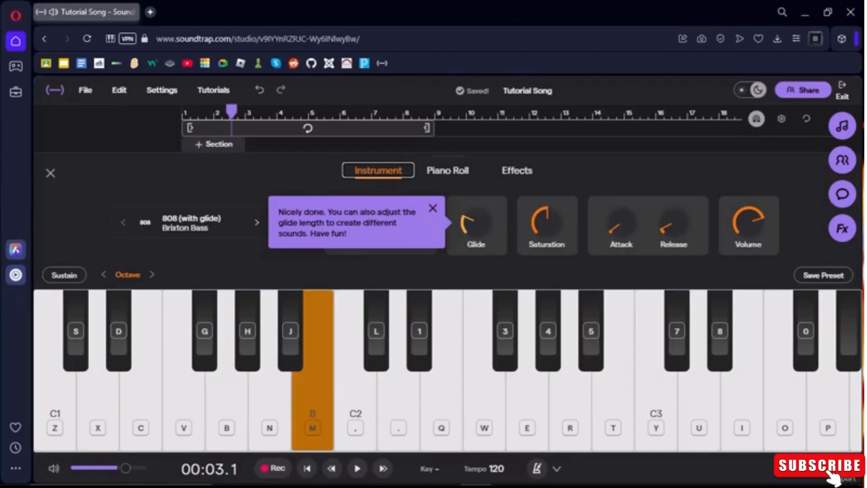
key(m)
key(comma)
key(period)
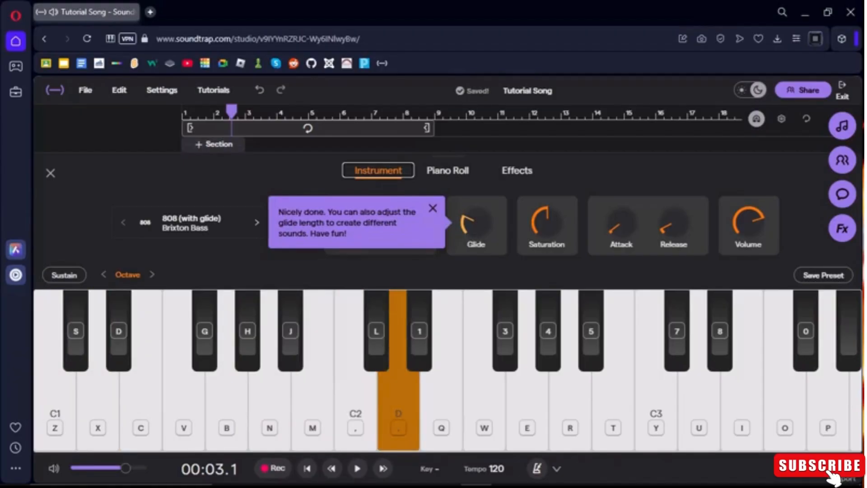
key(period)
key(period)
key(comma)
key(m)
key(n)
key(c)
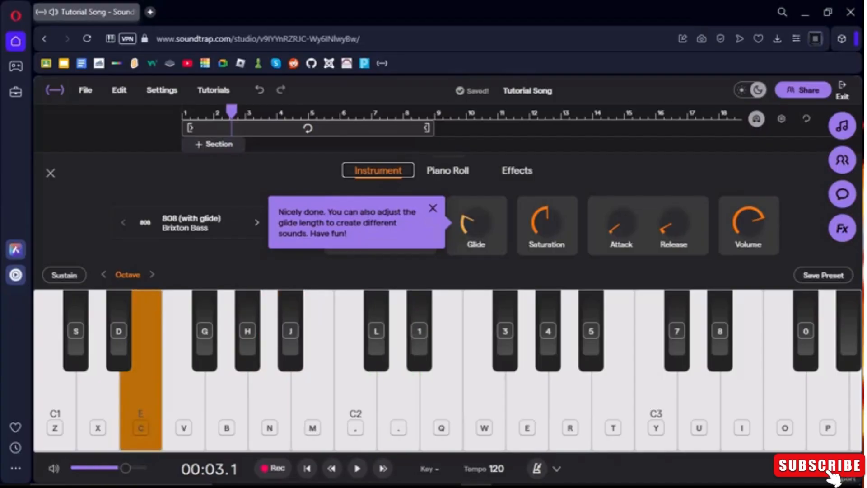
key(q)
key(q)
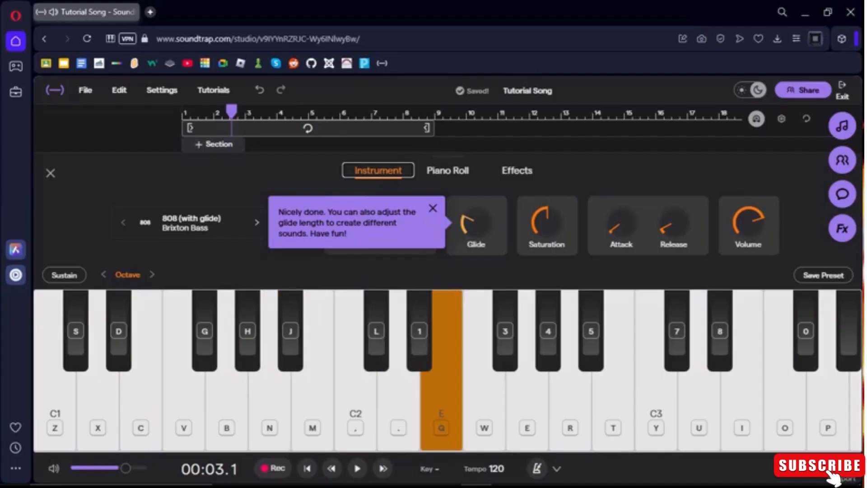
key(q)
key(n)
key(comma)
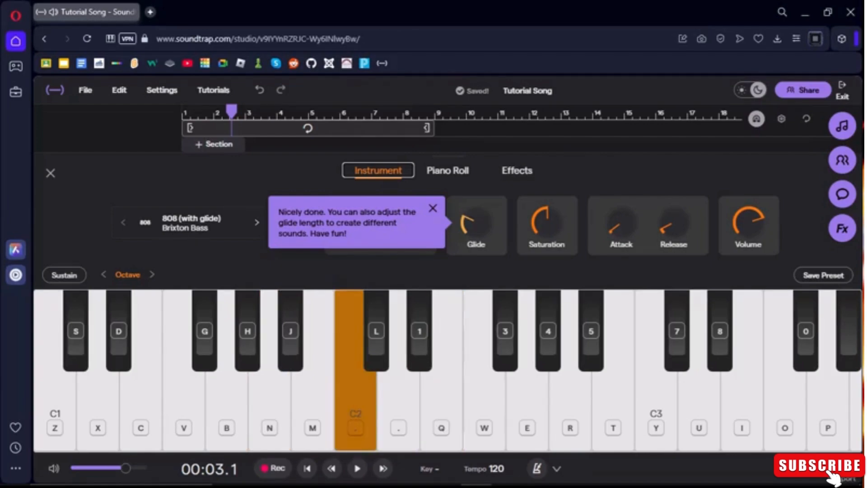
key(s)
key(d)
key(z)
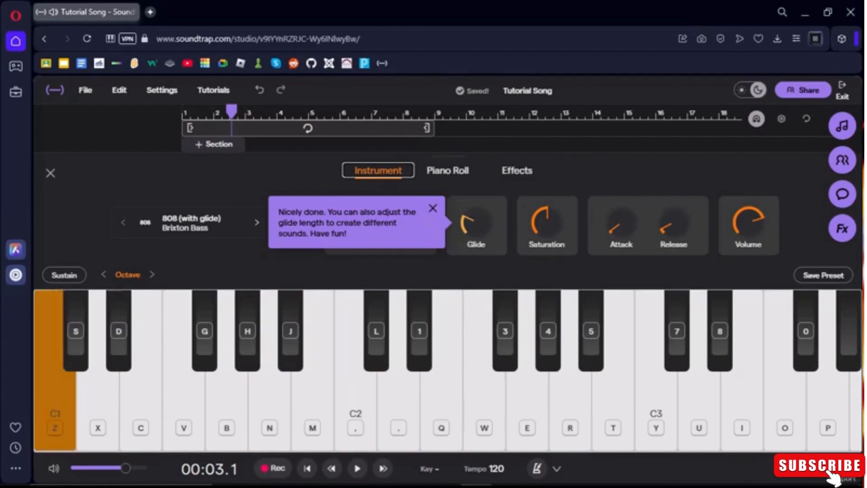
key(m)
key(comma)
key(z)
key(x)
key(c)
key(v)
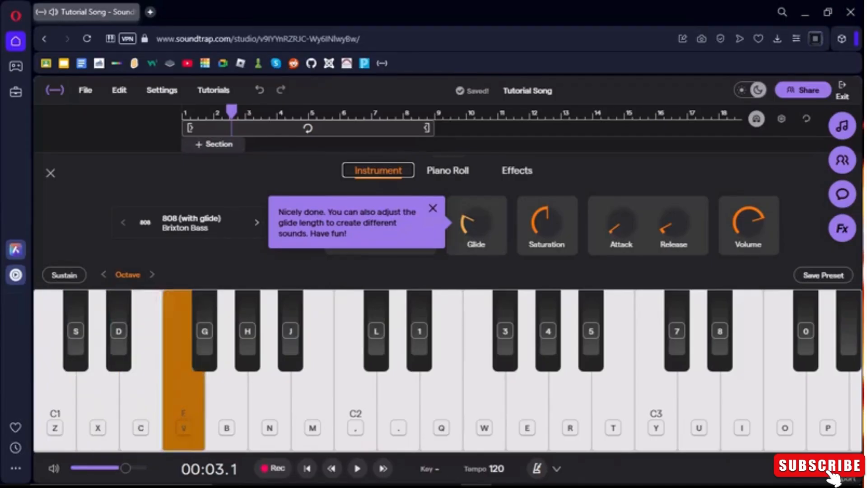
Step: Set the Brixton Bass Glide to 4.00 beats and try the C1 and D2 notes
click(477, 222)
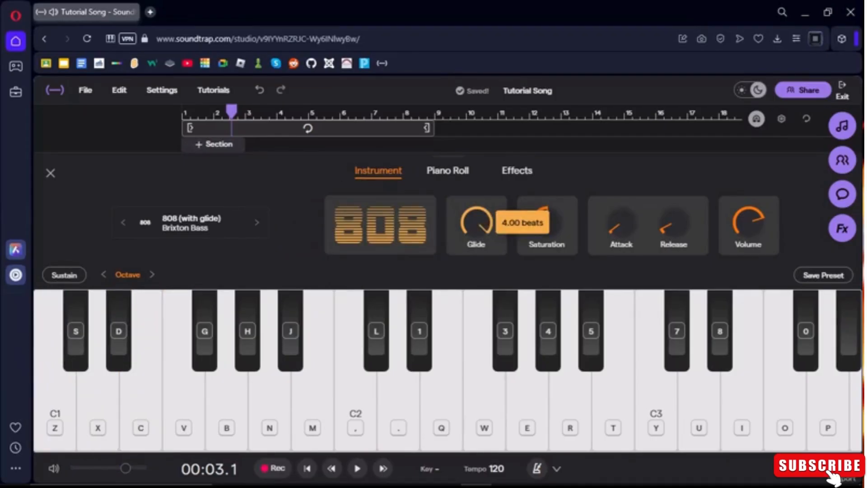
key(z)
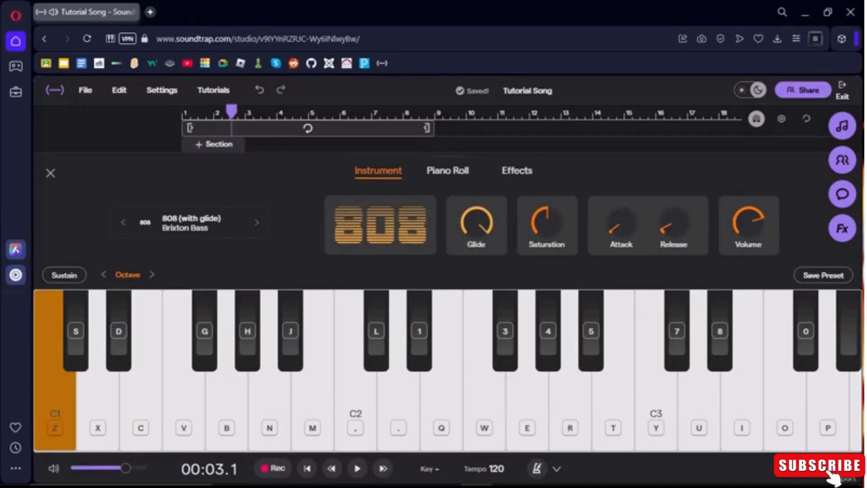
key(period)
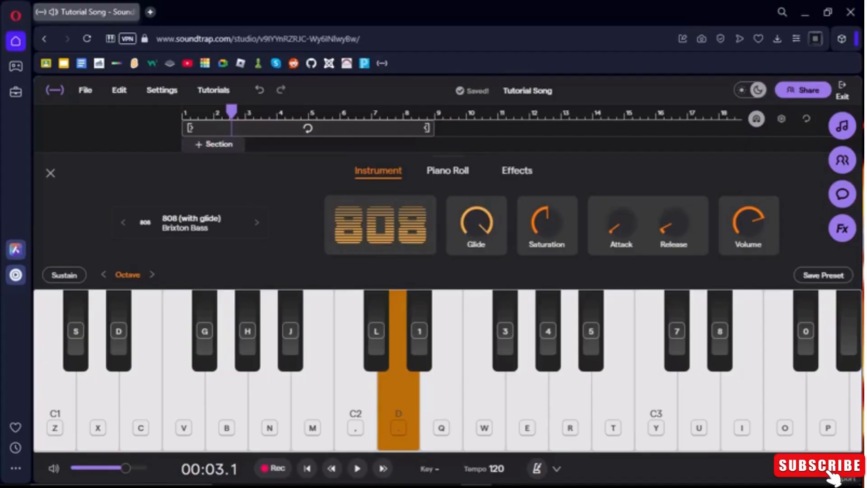
Step: Lower the Brixton Bass Glide to its minimum and try the C1 and C2 notes
drag(476, 222, 435, 384)
key(z)
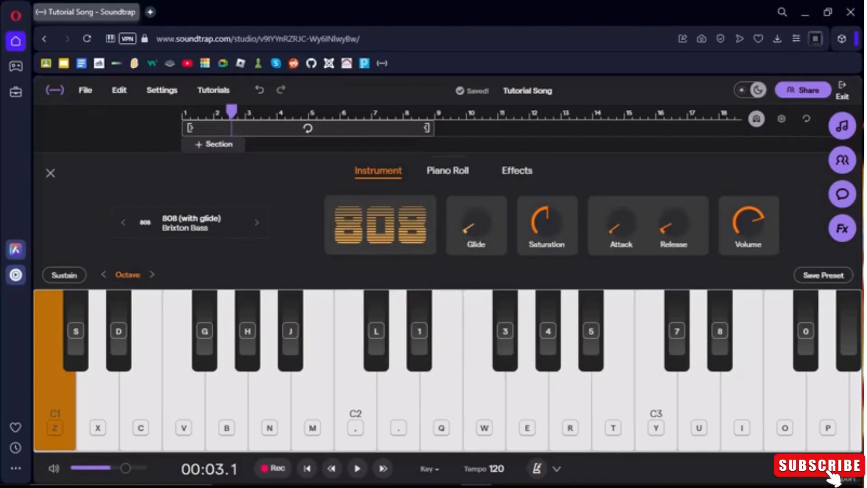
key(comma)
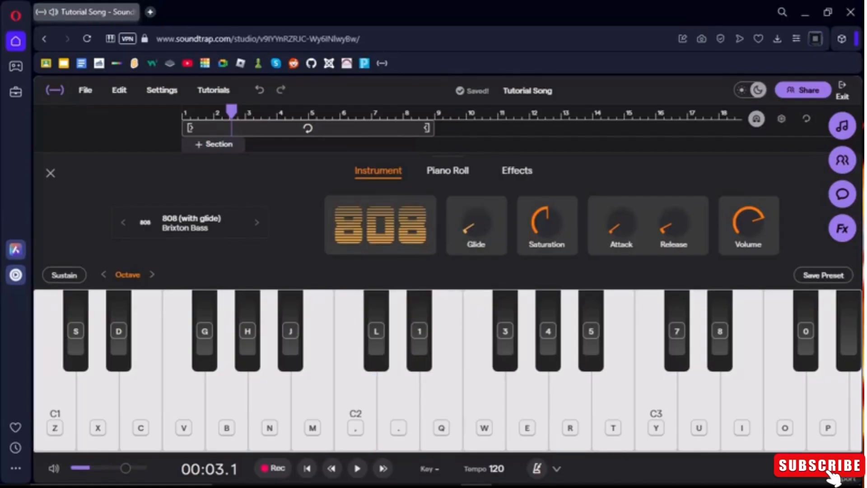
mouse_move(547, 223)
mouse_down()
mouse_move(548, 145)
mouse_move(547, 219)
mouse_up()
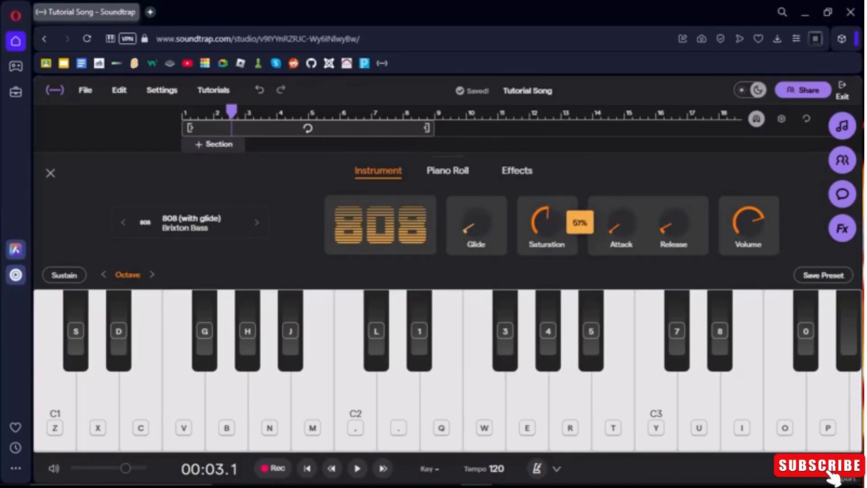
key(1)
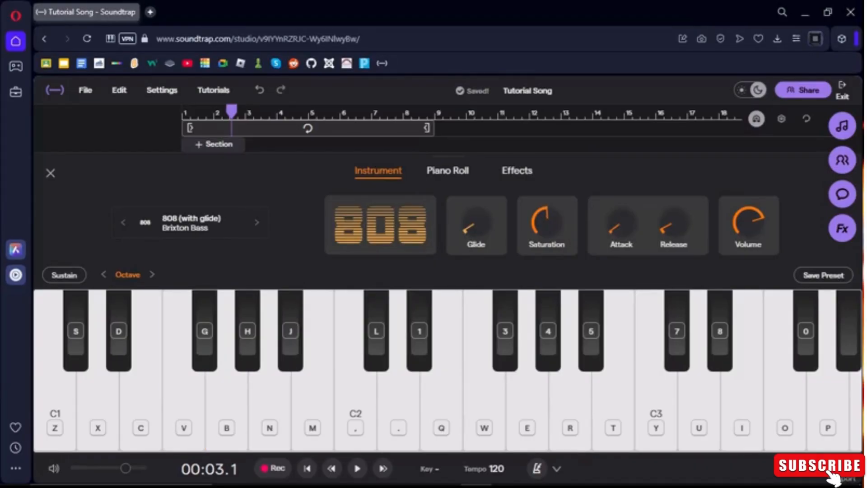
Step: Draw eleven short notes at varied pitches across bars 1 to 4 in the Brixton Bass piano roll
click(447, 171)
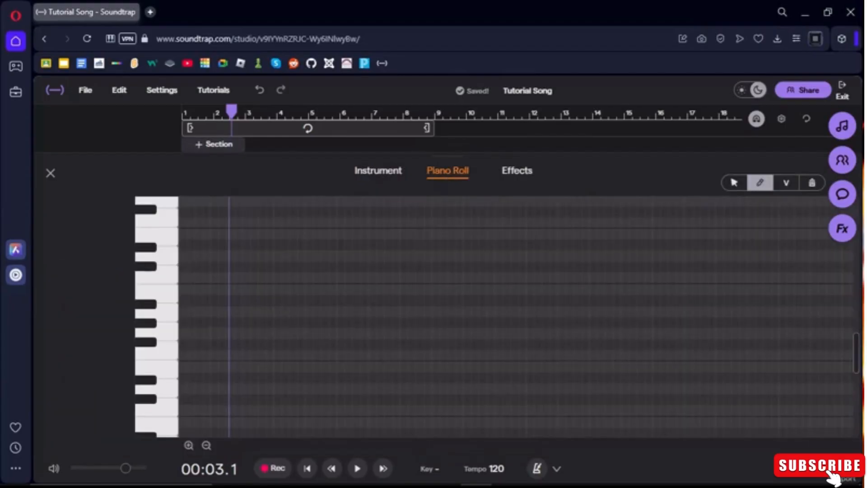
drag(204, 224, 226, 223)
click(238, 278)
click(221, 323)
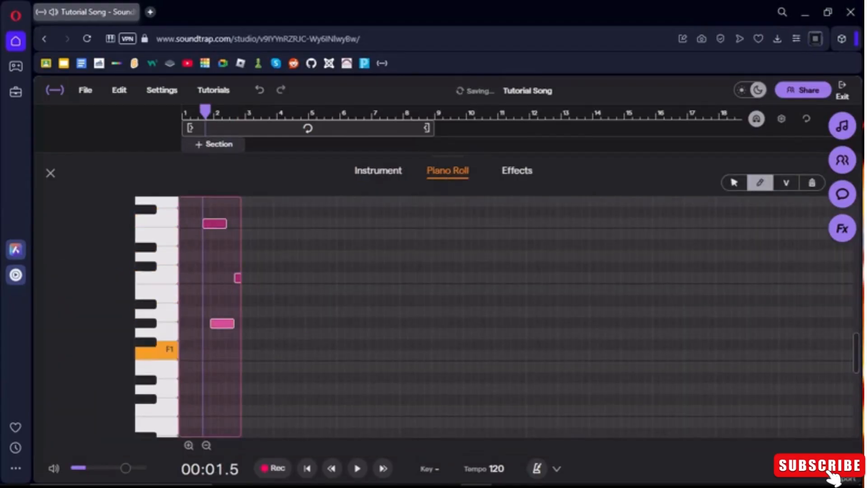
click(199, 356)
click(222, 388)
click(202, 410)
click(226, 410)
click(237, 411)
click(273, 410)
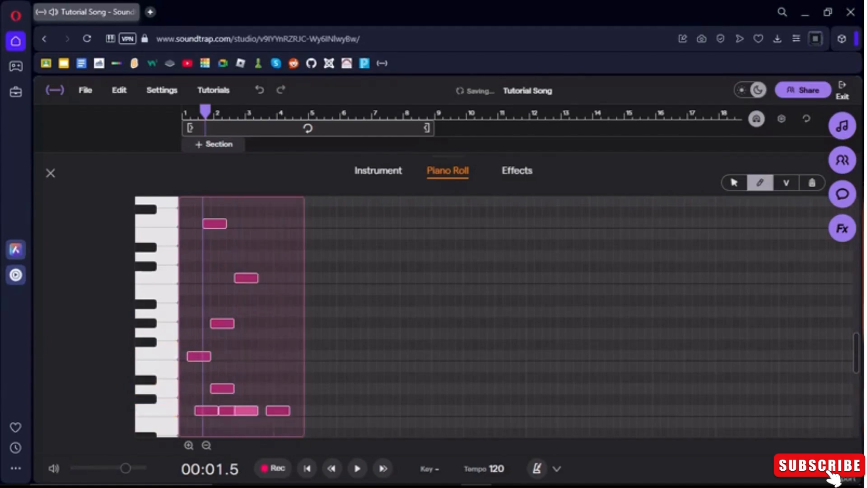
click(296, 323)
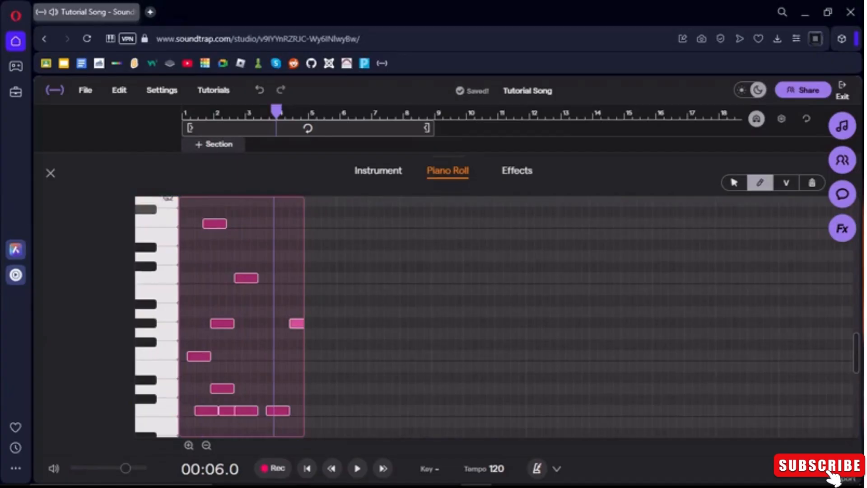
click(296, 201)
Step: Play the song from the start and shrink the track editor so both tracks are in view
key(Return)
key(space)
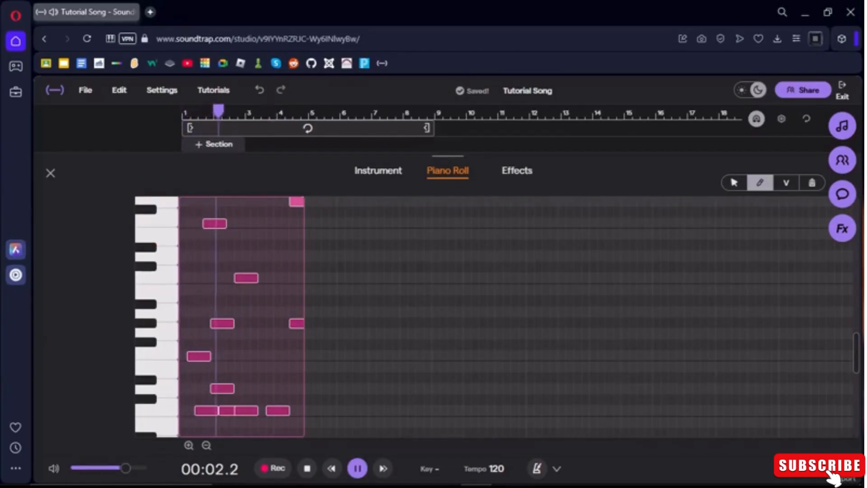
drag(448, 156, 447, 294)
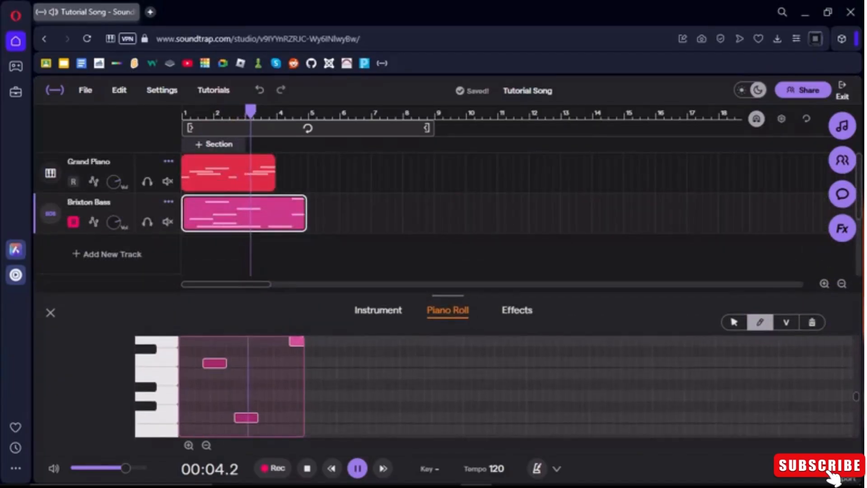
key(space)
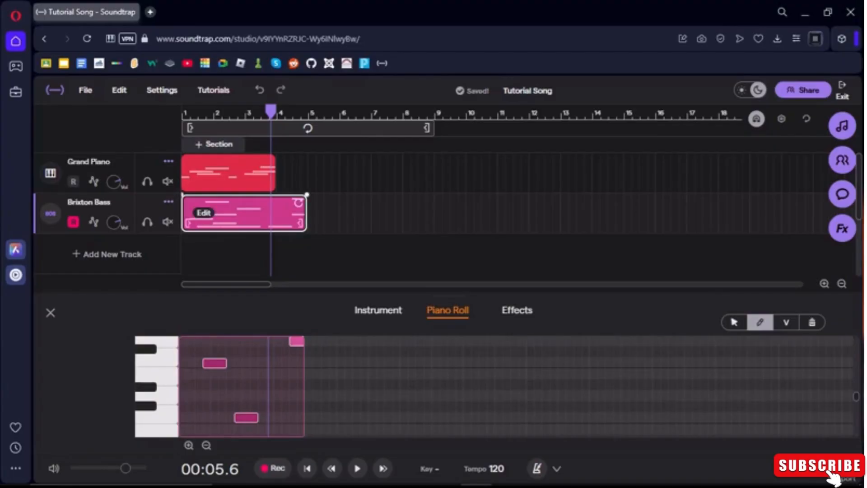
Step: Mute and unmute the Grand Piano track, and solo Brixton Bass to hear it alone from the start
click(168, 181)
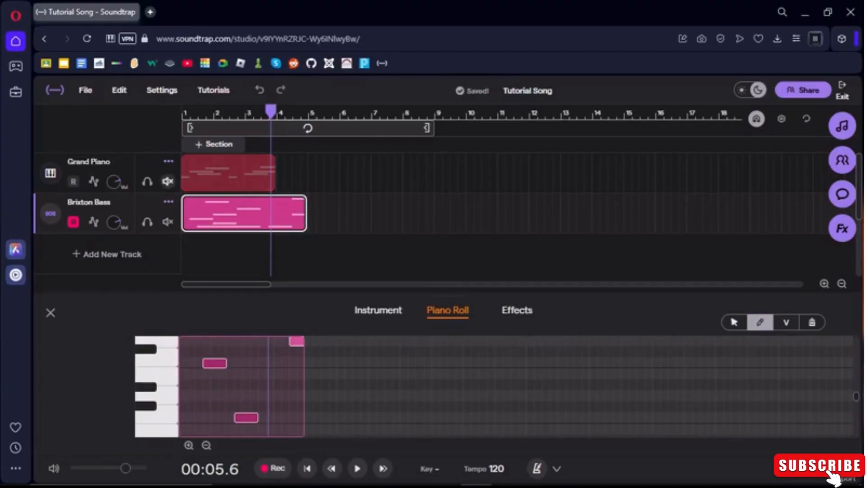
click(167, 181)
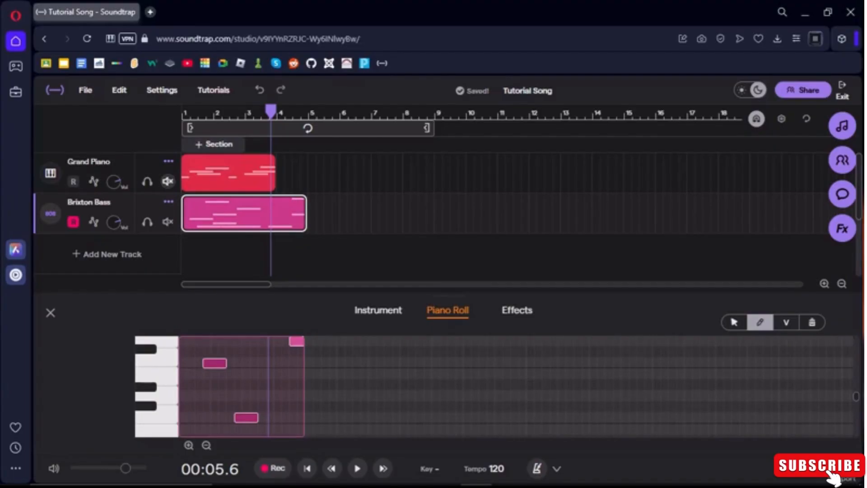
click(147, 221)
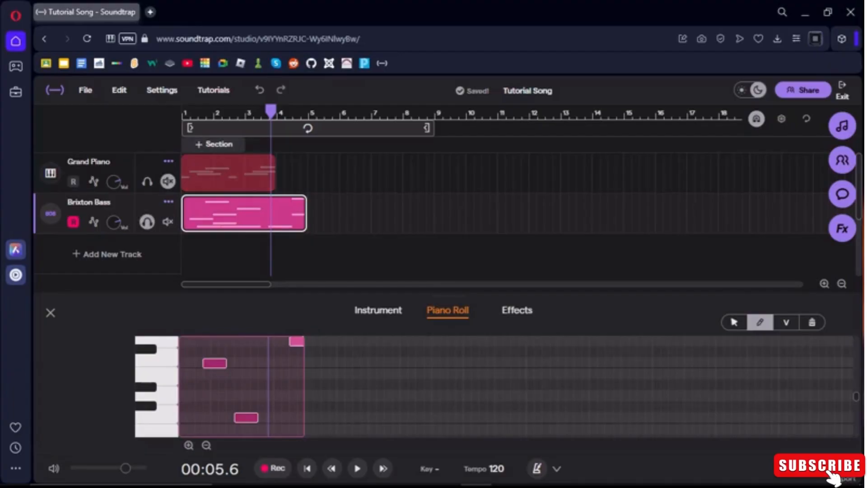
key(Return)
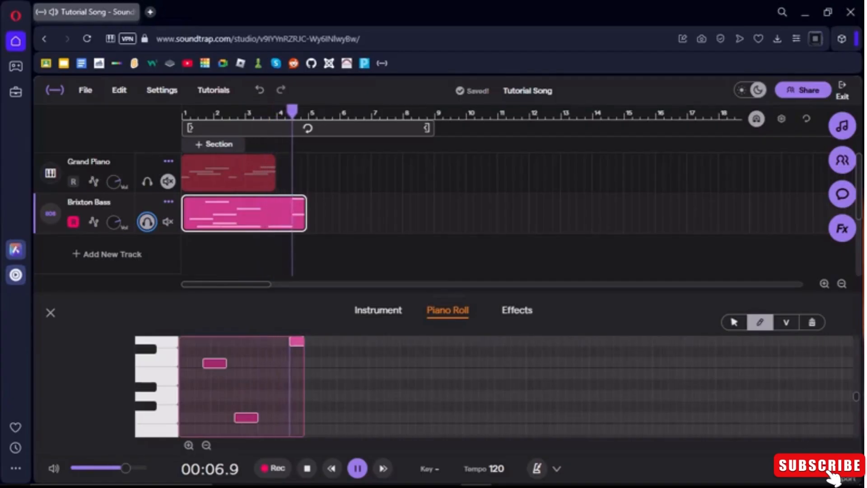
key(space)
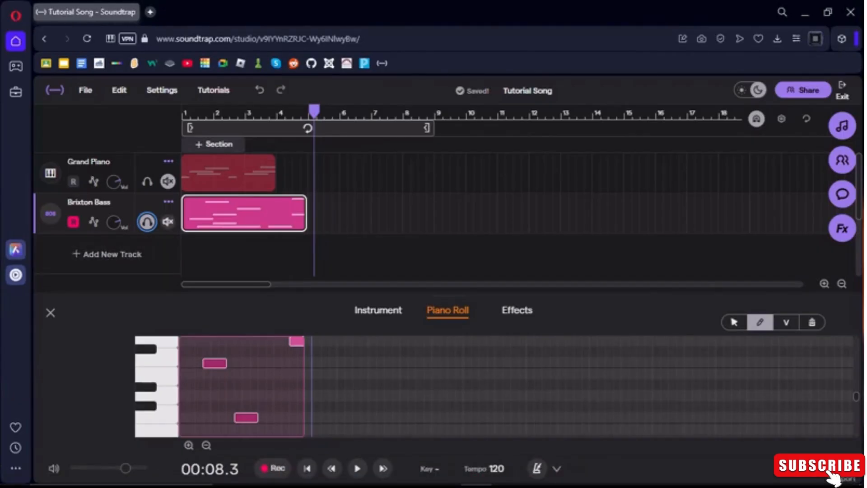
Step: Turn off solo on Brixton Bass, play both tracks from the start, and enlarge the track editor
click(147, 222)
key(Return)
key(space)
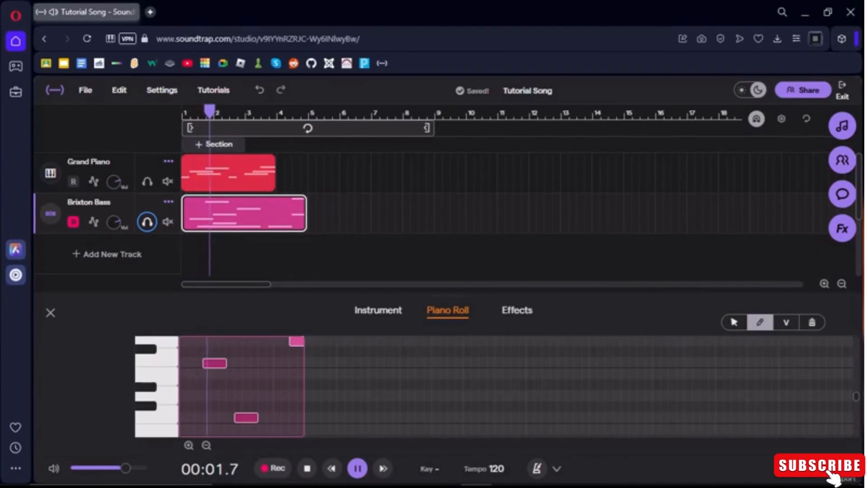
drag(447, 295, 447, 232)
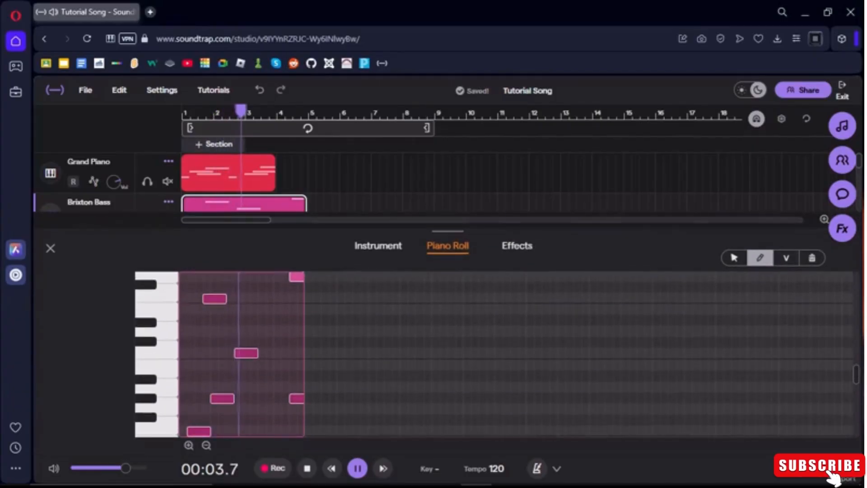
key(space)
Step: Review the Brixton Bass effects chain with a short playback, revisit the instrument controls, and close the track editor
click(517, 245)
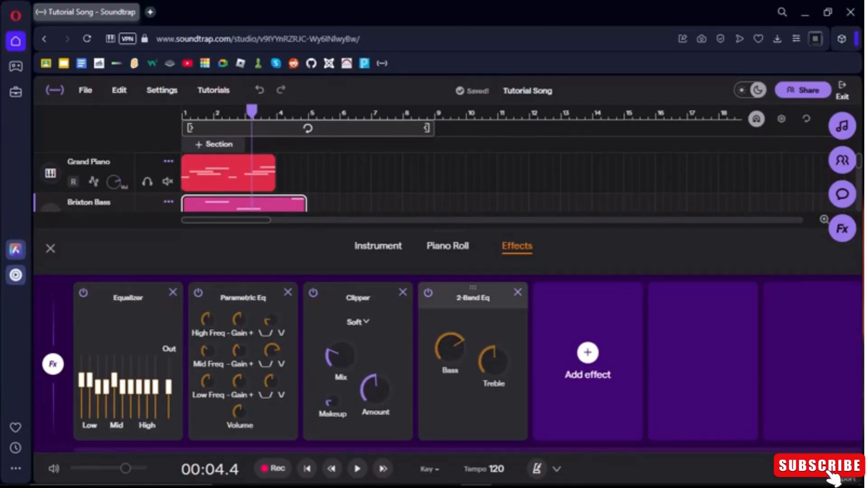
key(space)
key(space)
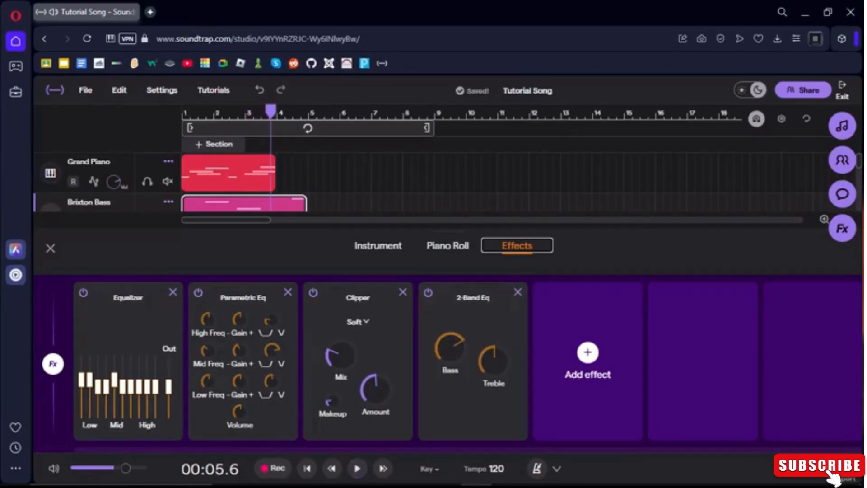
click(378, 246)
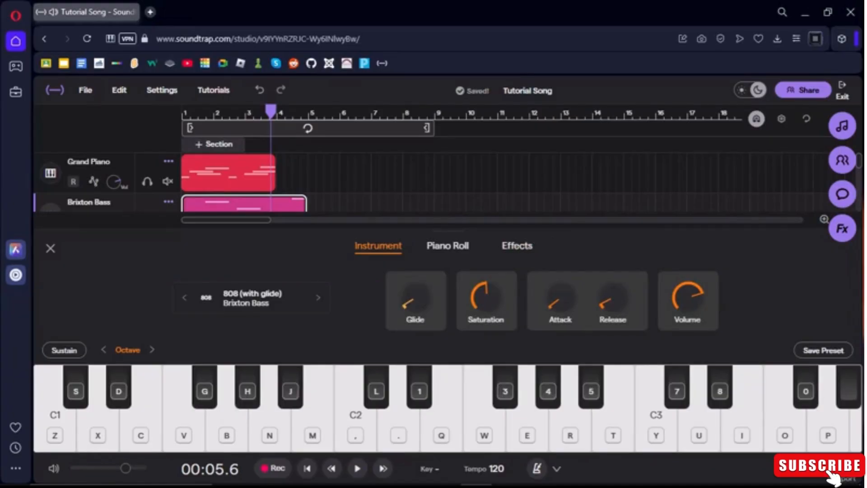
click(51, 248)
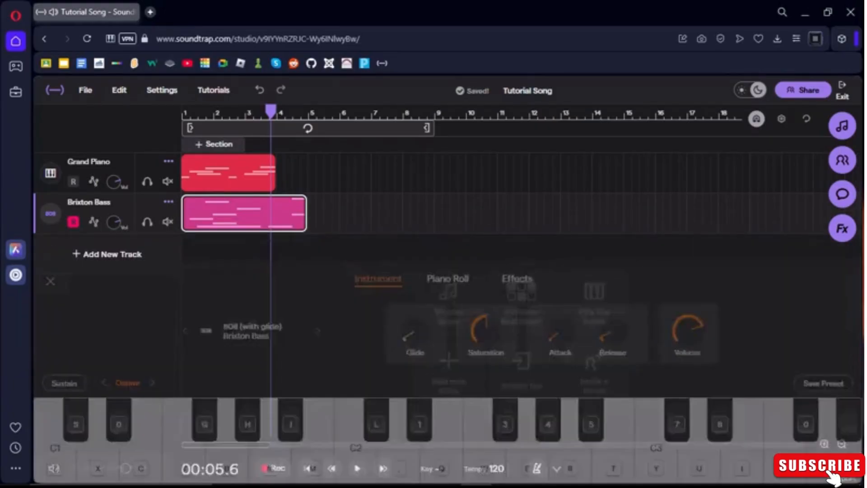
Step: Add a guitar track and try the D4, G3 and C3 notes on its keyboard
click(107, 255)
click(603, 190)
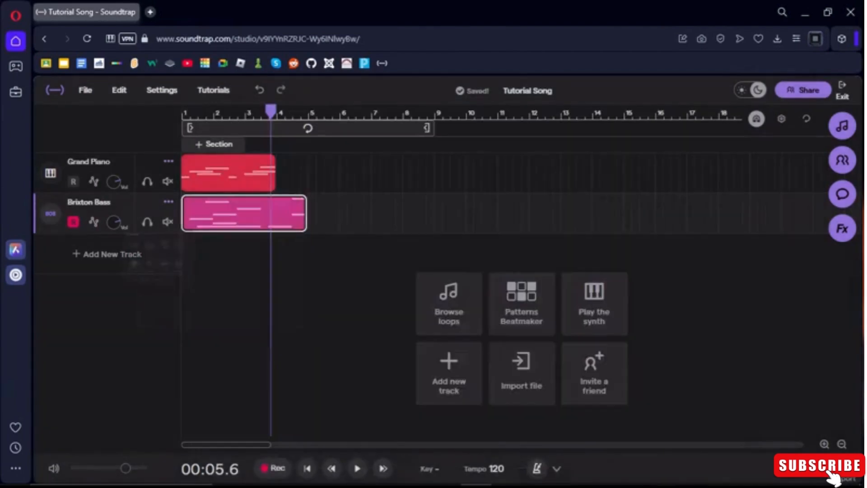
key(period)
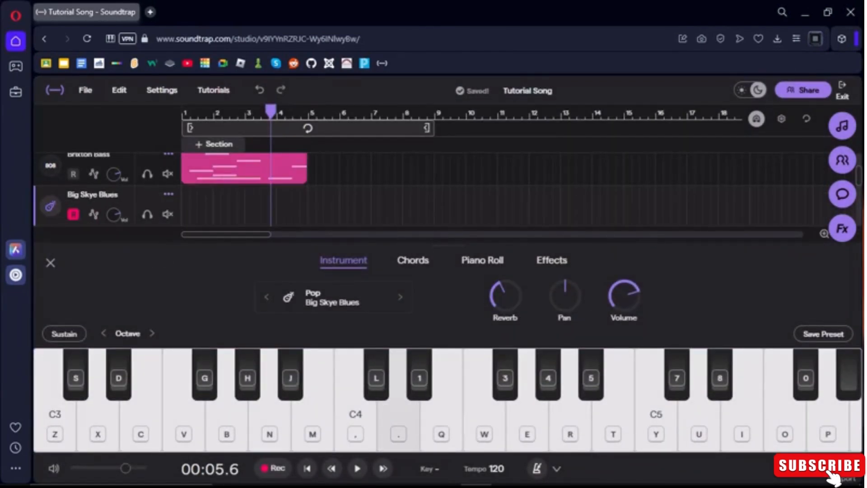
key(b)
key(z)
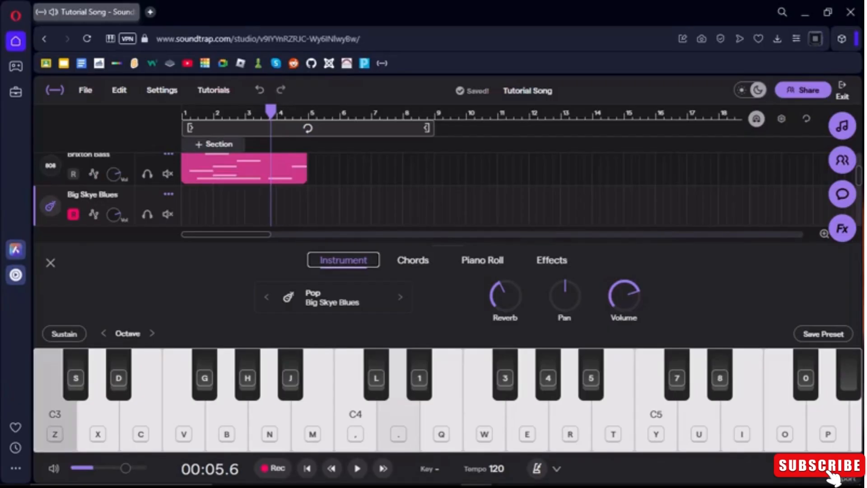
Step: Try the D3, E3, G3 and A3 notes on the guitar's keyboard
key(x)
key(c)
key(b)
key(n)
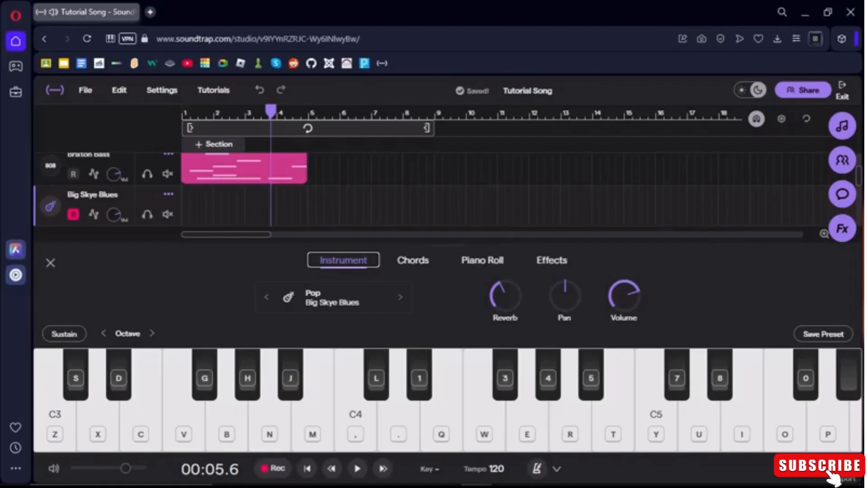
Step: Change the guitar's instrument preset to 1984 Smokey Chords from the Guitar Chords category
click(333, 297)
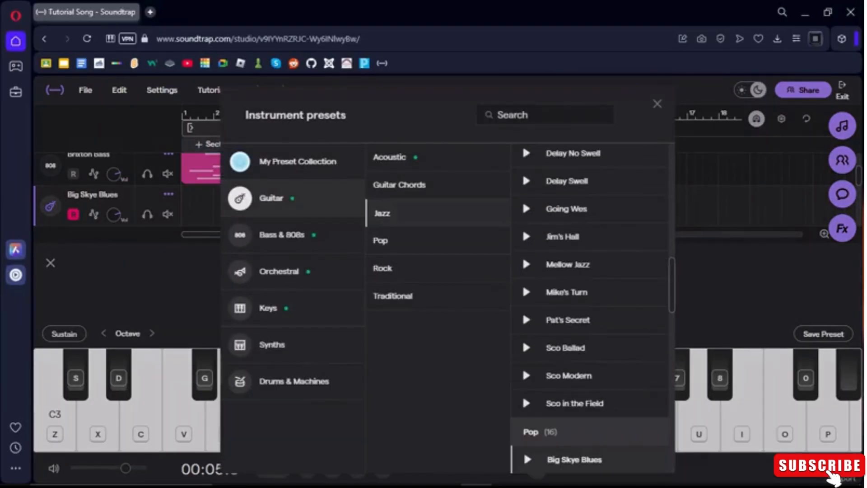
scroll(590, 307, up, 1)
scroll(522, 324, up, 3)
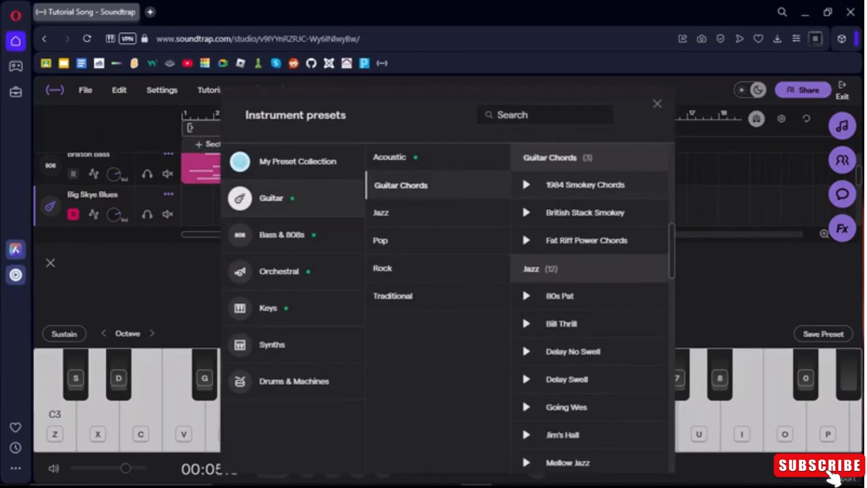
click(527, 185)
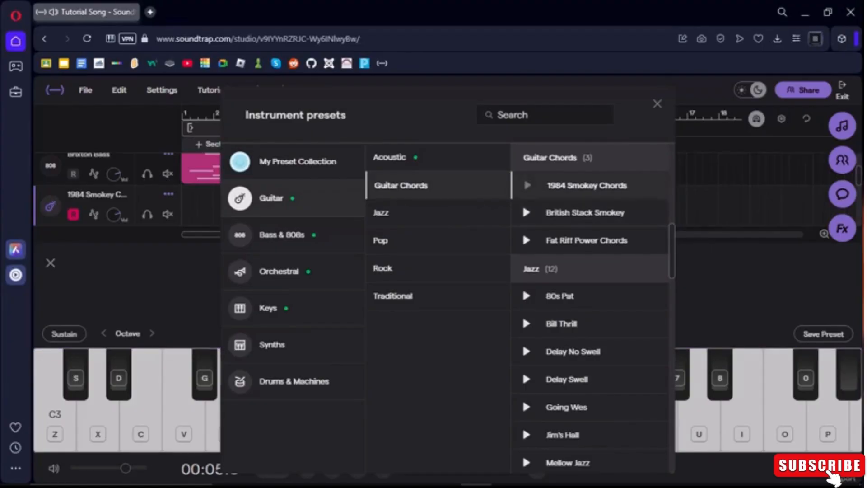
Step: Browse the remaining guitar presets, preview the traditional Kora and Koto sounds, and leave the preset browser
scroll(522, 315, down, 3)
scroll(522, 316, down, 5)
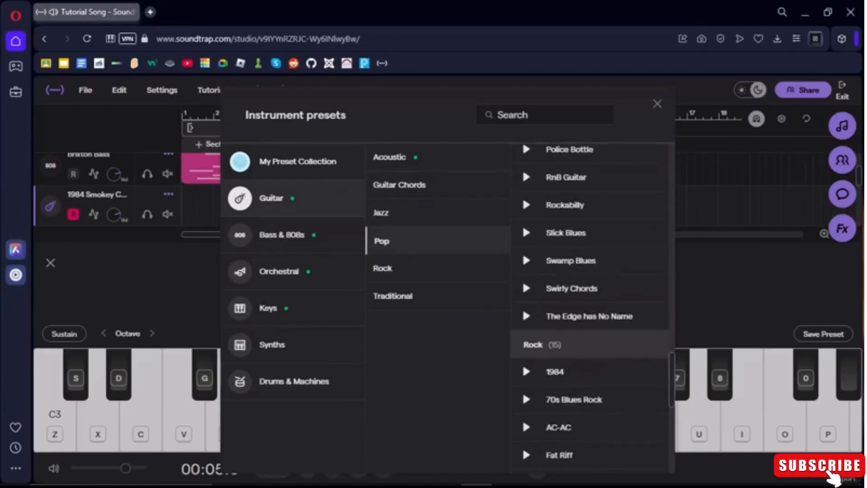
scroll(522, 307, down, 5)
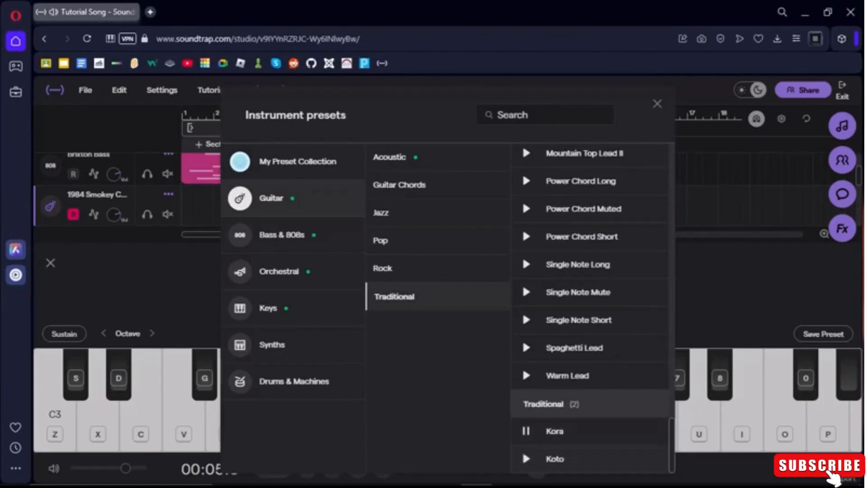
click(526, 459)
click(657, 104)
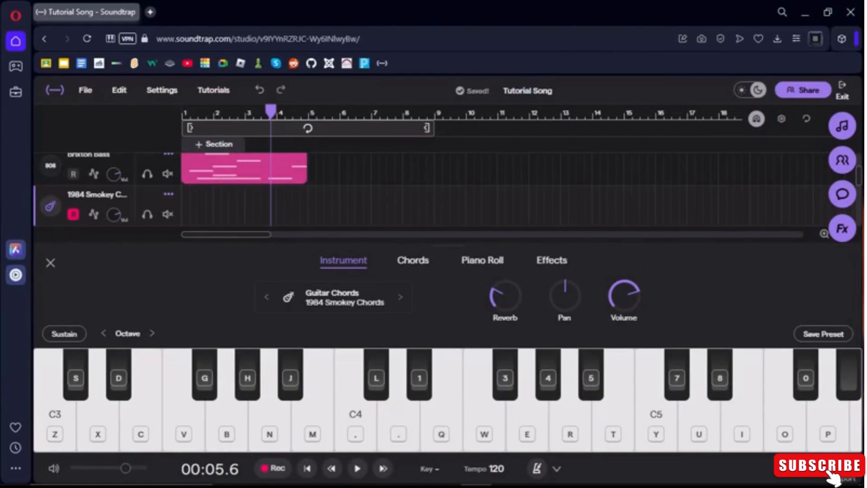
Step: Try the C3, D3 and F4 keys with the chord preset and raise the guitar's reverb to slightly above halfway
key(z)
key(z)
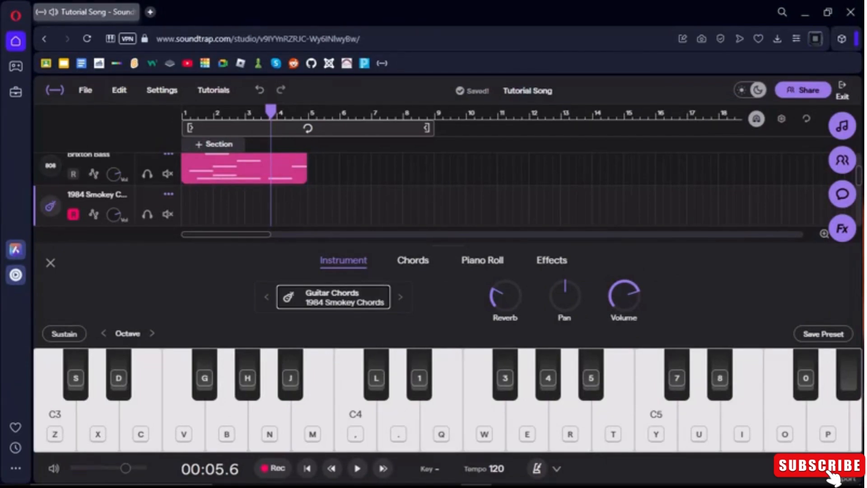
key(z)
key(z)
key(x)
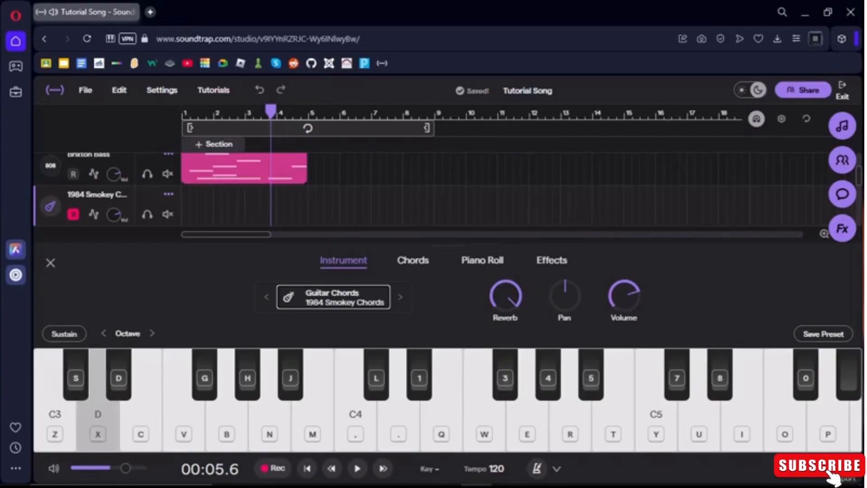
key(w)
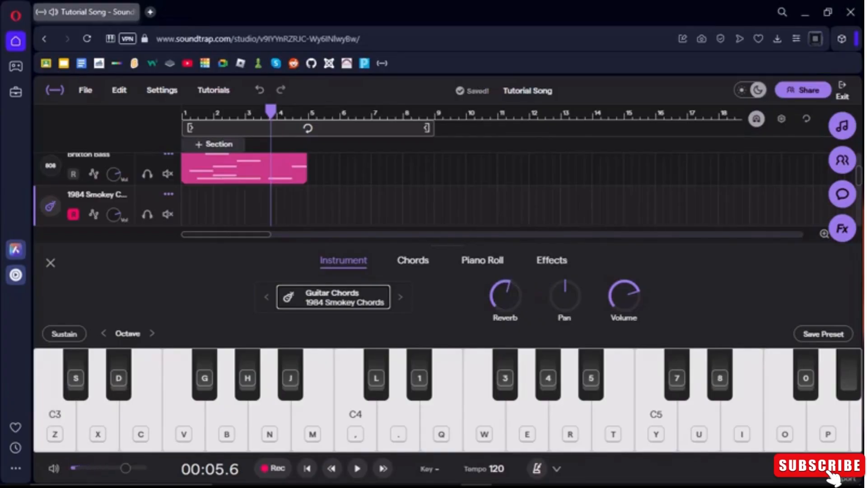
Step: Review the guitar's chord pads, try the C chord, and compare them with the instrument controls
click(413, 261)
key(q)
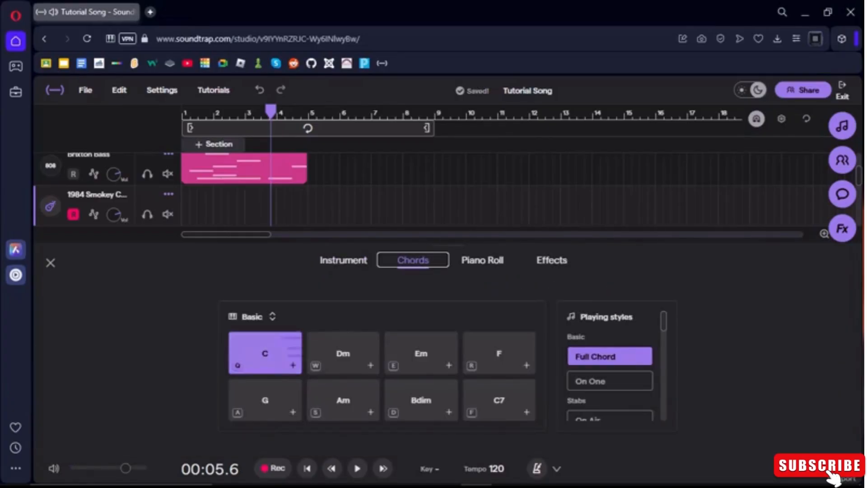
click(343, 260)
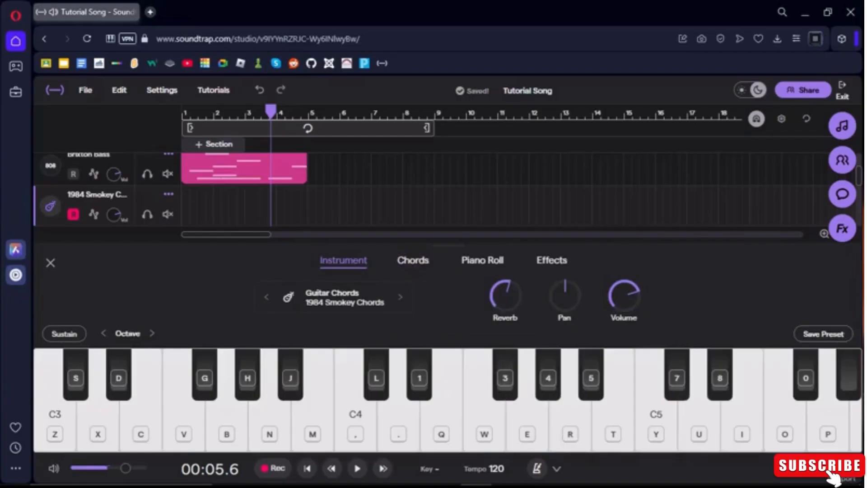
click(413, 260)
Step: Draw five guitar notes in the piano roll, two in bar 1 and three around bar 3
click(482, 261)
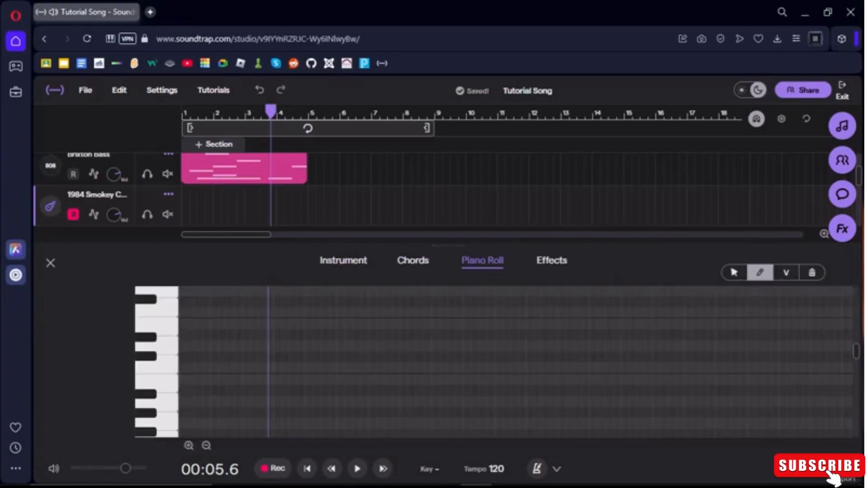
click(193, 313)
click(193, 357)
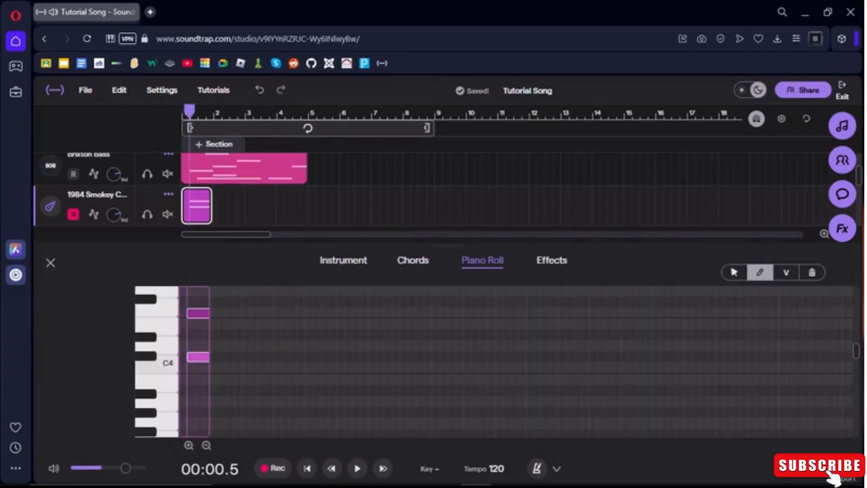
click(242, 392)
click(247, 357)
click(261, 291)
scroll(267, 313, up, 1)
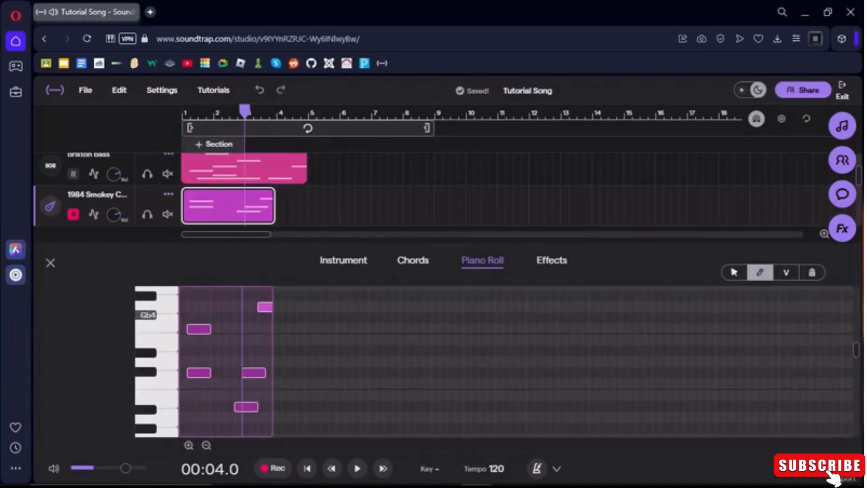
Step: Add eight more guitar notes at varied pitches across bars 3 to 9 in the piano roll
click(263, 289)
click(302, 296)
click(302, 329)
click(325, 396)
click(364, 407)
click(380, 350)
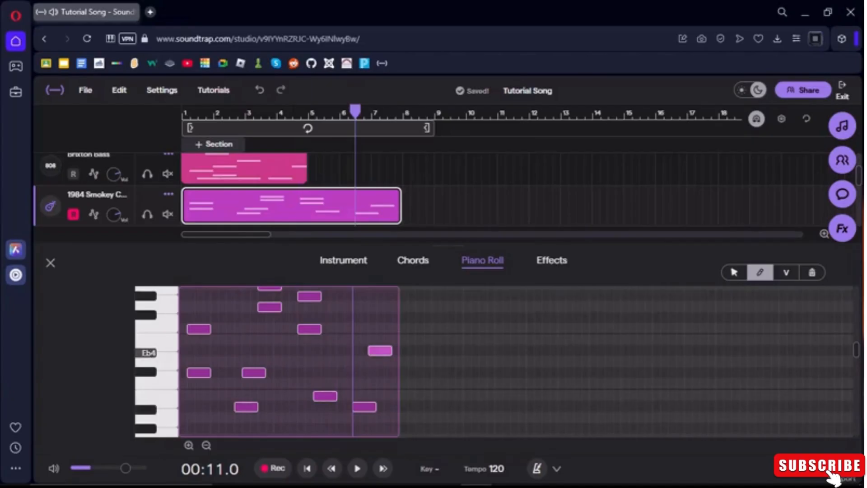
click(420, 396)
click(458, 350)
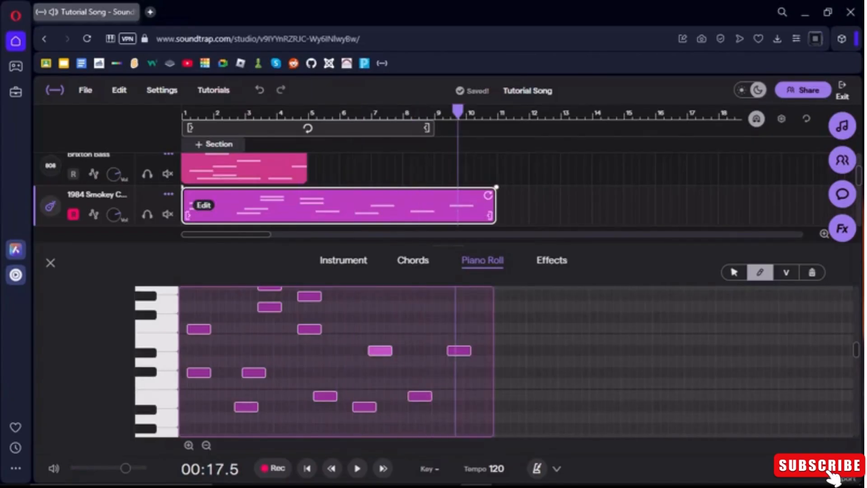
Step: Shorten the guitar region so it ends at bar 5, and undo the region's removal
mouse_move(488, 195)
mouse_down()
mouse_move(677, 195)
mouse_move(488, 195)
mouse_up()
drag(496, 187, 304, 187)
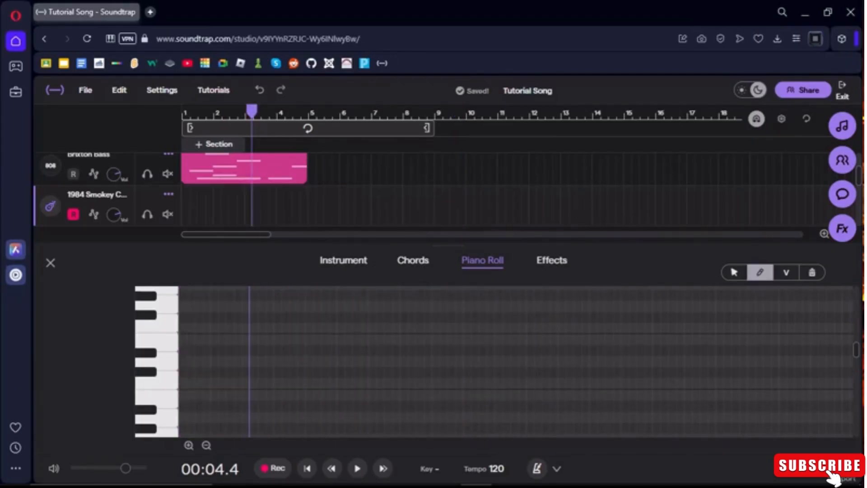
key(ctrl+z)
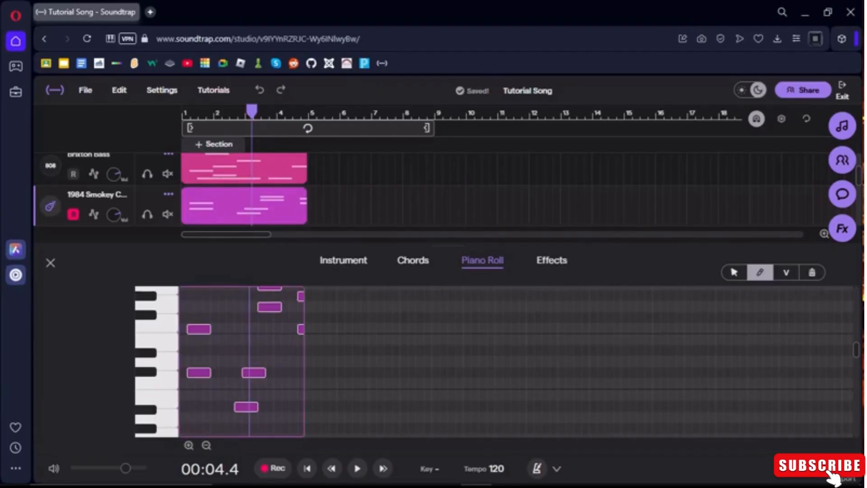
Step: Solo the 1984 Smokey Chords track and play it from the start
click(147, 214)
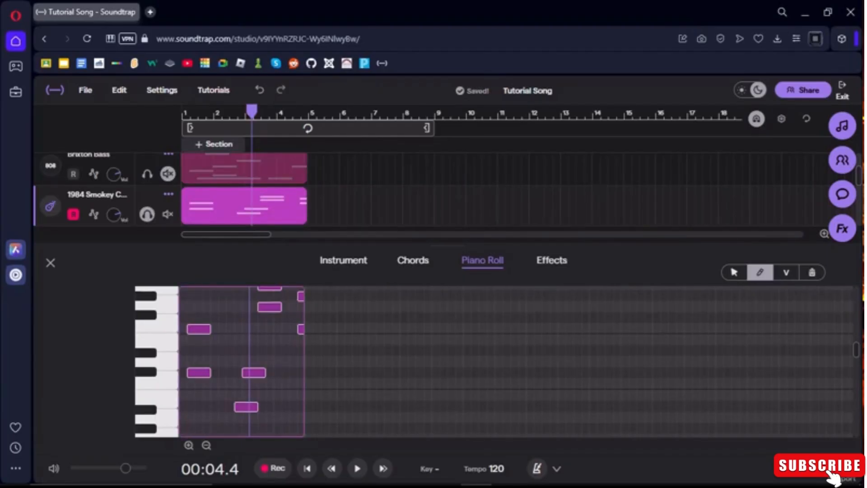
key(space)
key(Return)
key(space)
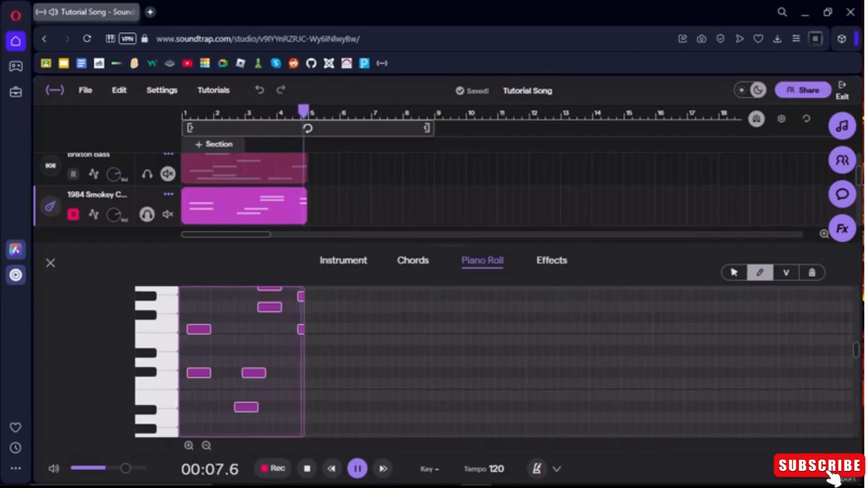
Step: Turn off the guitar's solo and play all the tracks together from the start
click(147, 214)
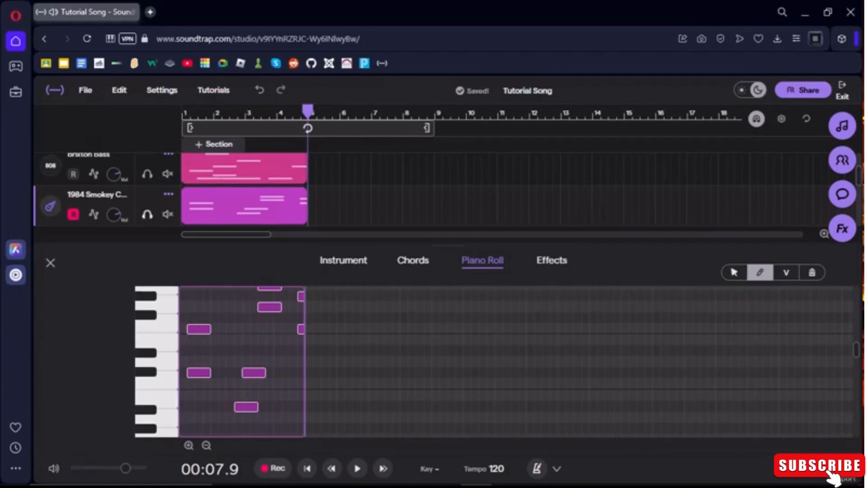
key(Return)
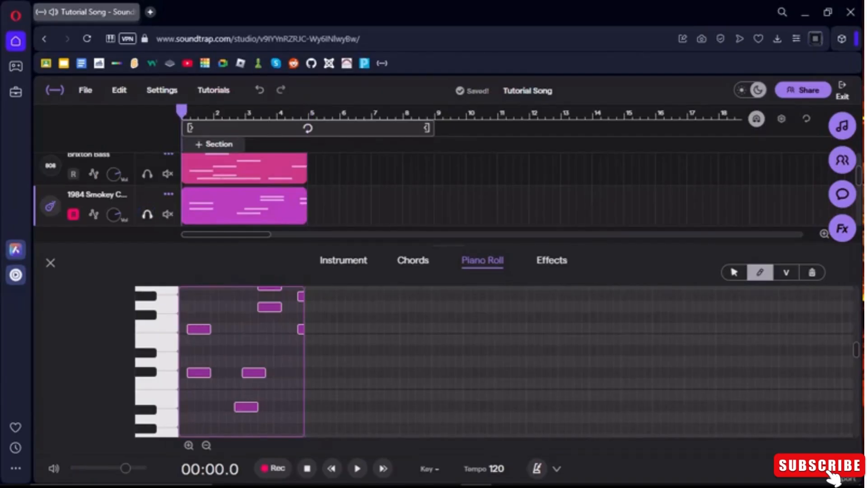
key(space)
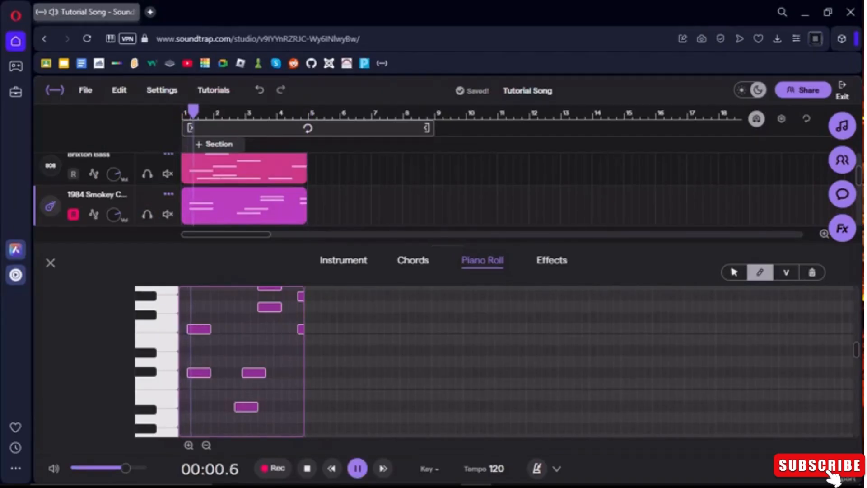
Step: Shrink and close the track editor, and stop the playback
drag(447, 245, 448, 301)
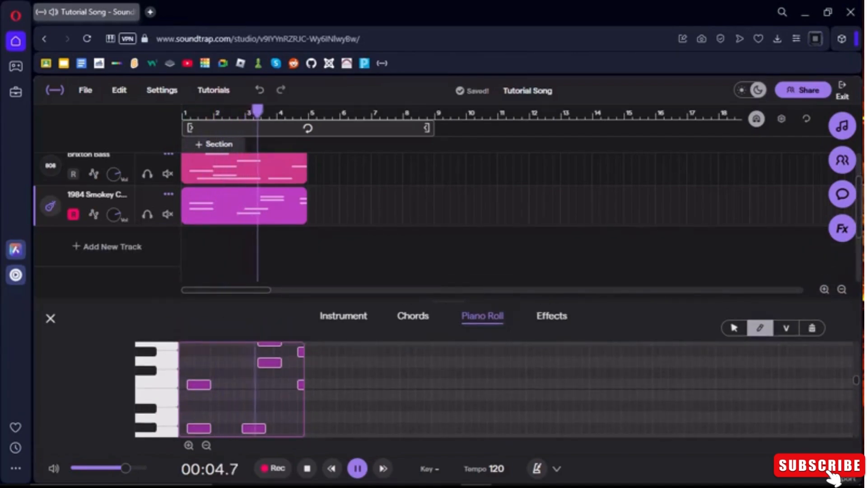
click(50, 319)
key(space)
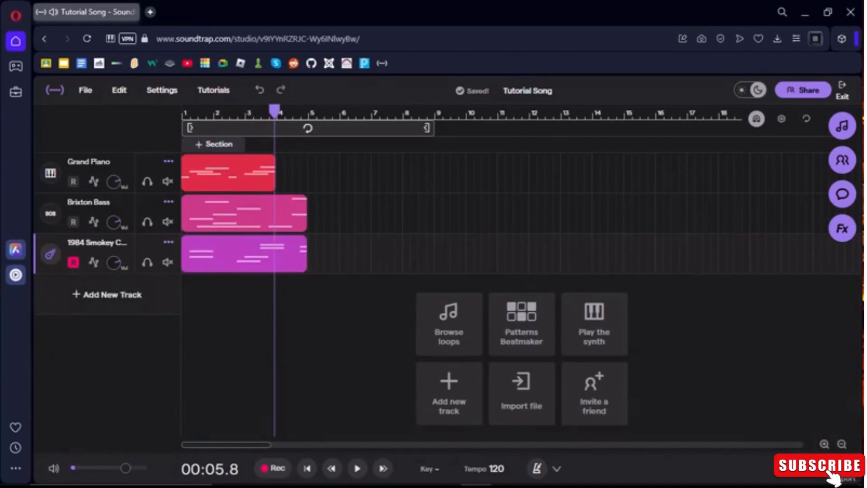
Step: Add a Drums & Machines track using the Patterns Beatmaker
click(107, 294)
click(292, 319)
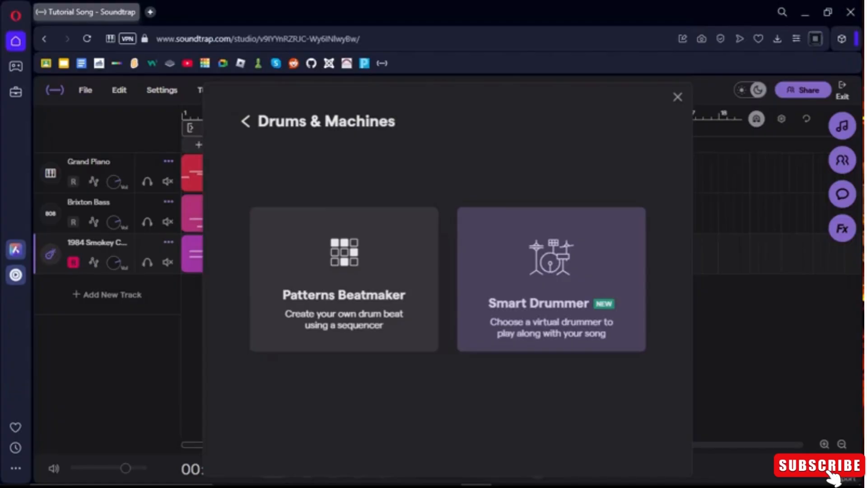
click(343, 298)
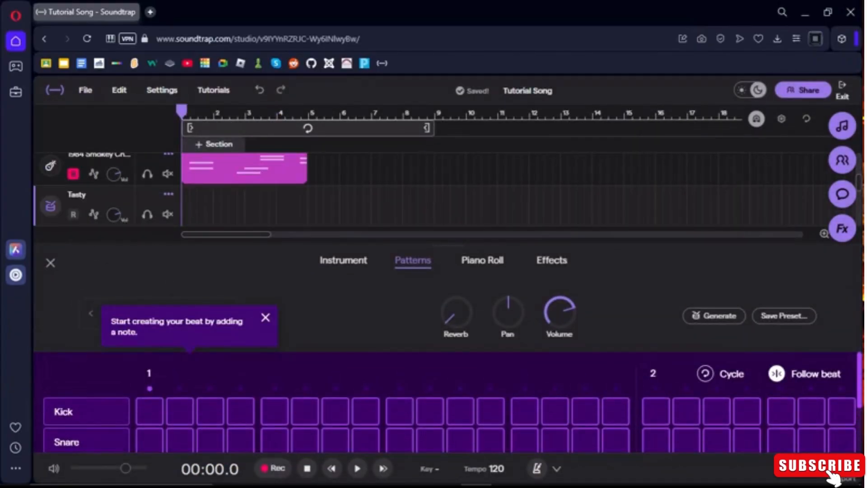
Step: Place a kick on step 1 of the drum pattern and solo the drum track
click(150, 371)
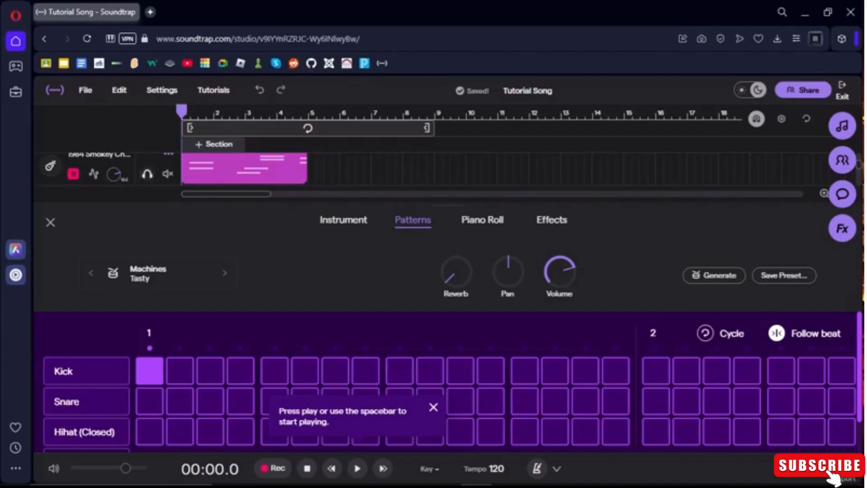
scroll(217, 170, down, 2)
scroll(216, 170, up, 1)
scroll(217, 169, up, 1)
scroll(217, 169, down, 1)
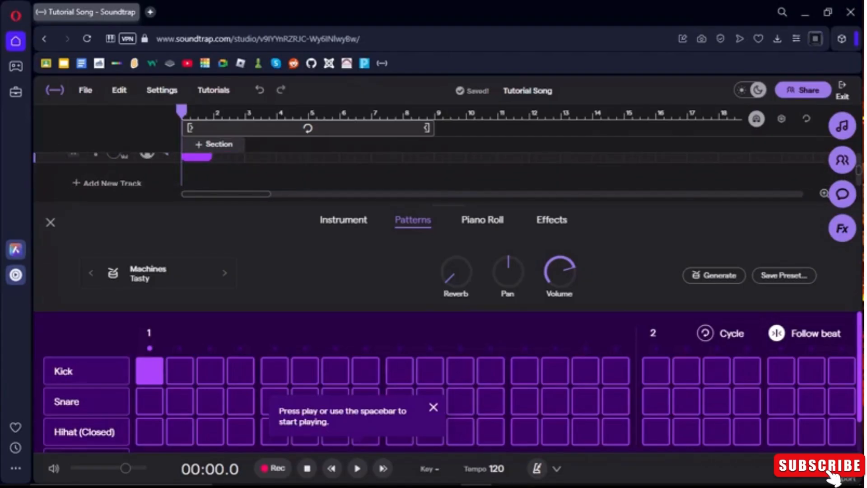
Step: Add a snare on step 3 and kicks on steps 7 and 12 of the pattern, and play the beat
click(210, 401)
click(491, 371)
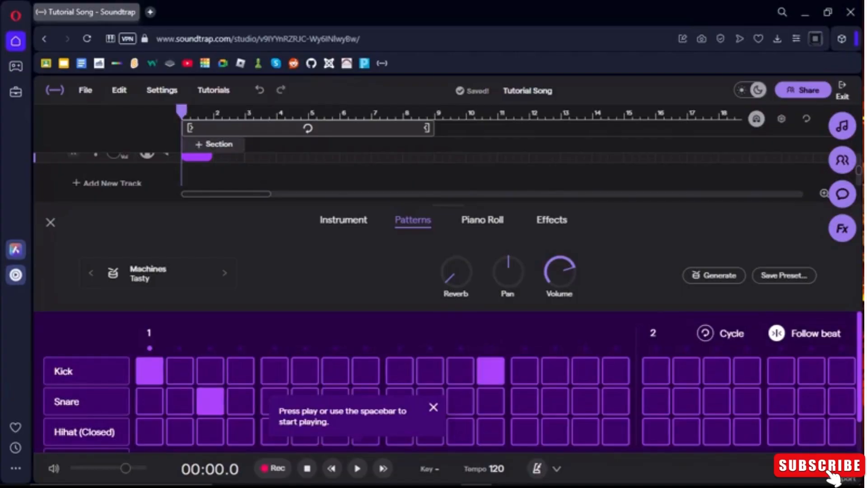
click(335, 371)
key(space)
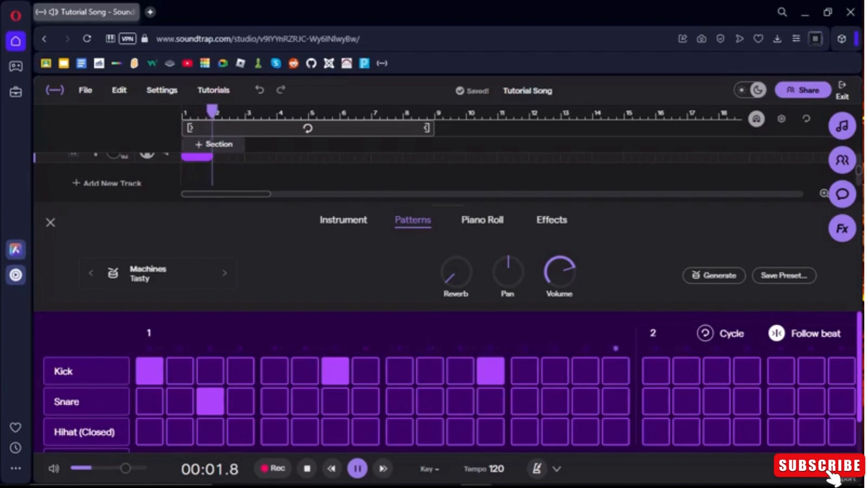
key(space)
Step: Change the drum track's instrument preset to Calabash from the Percussion category
scroll(450, 384, down, 1)
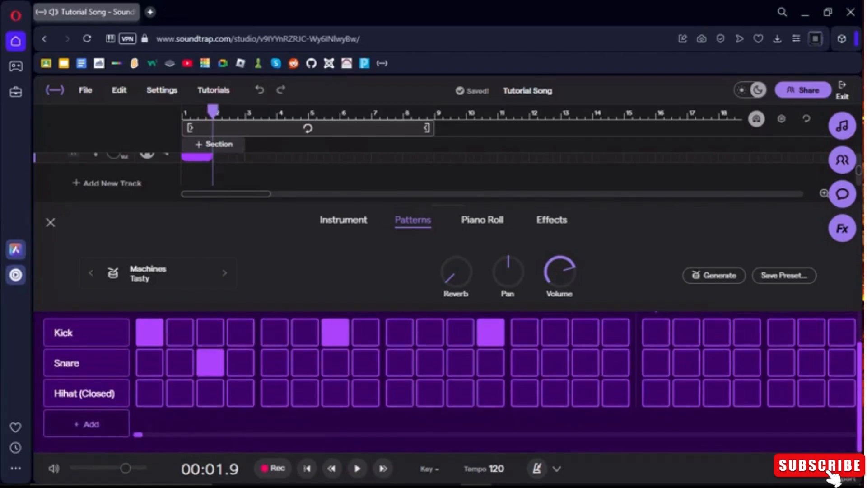
click(158, 274)
click(394, 241)
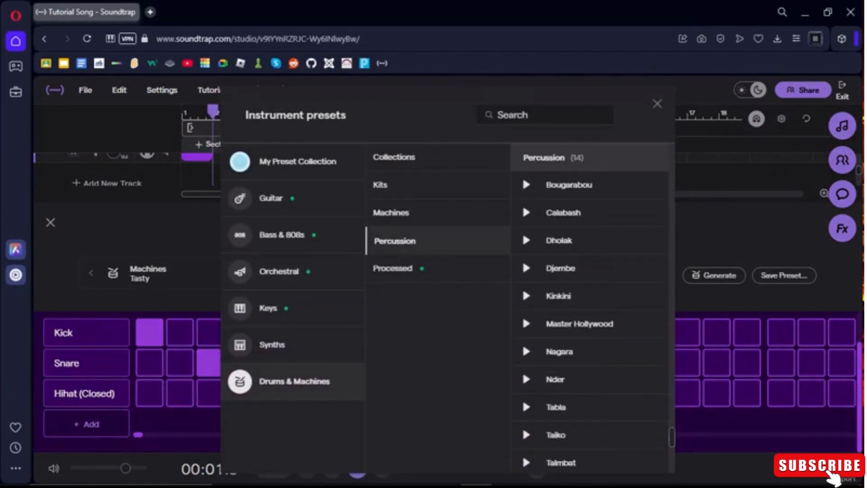
click(563, 212)
click(657, 103)
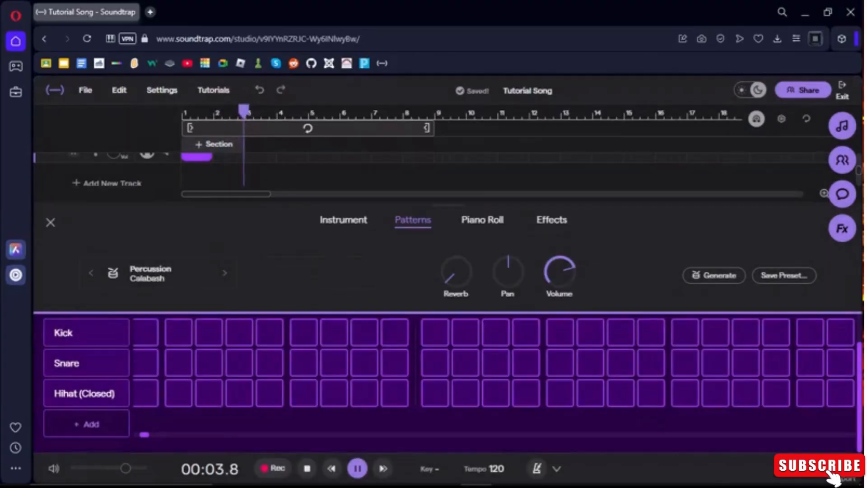
Step: Add a closed hi-hat hit in the second bar of the Calabash drum pattern and play the beat
click(179, 393)
key(space)
click(212, 113)
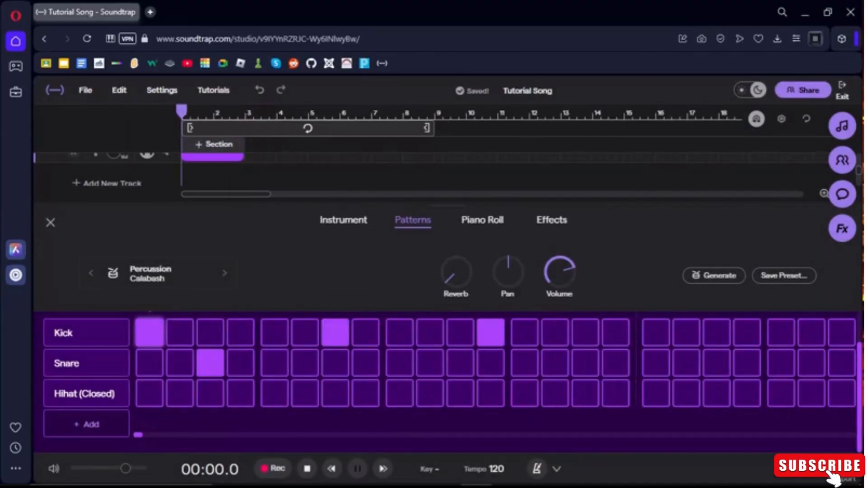
key(space)
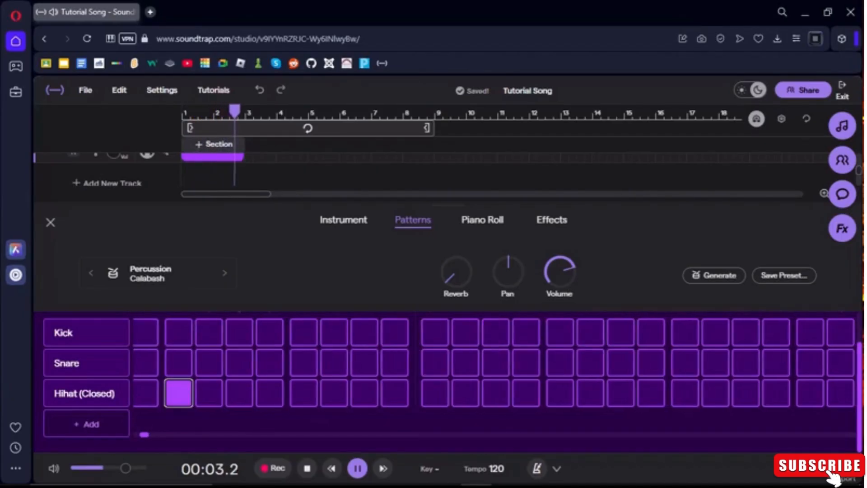
key(space)
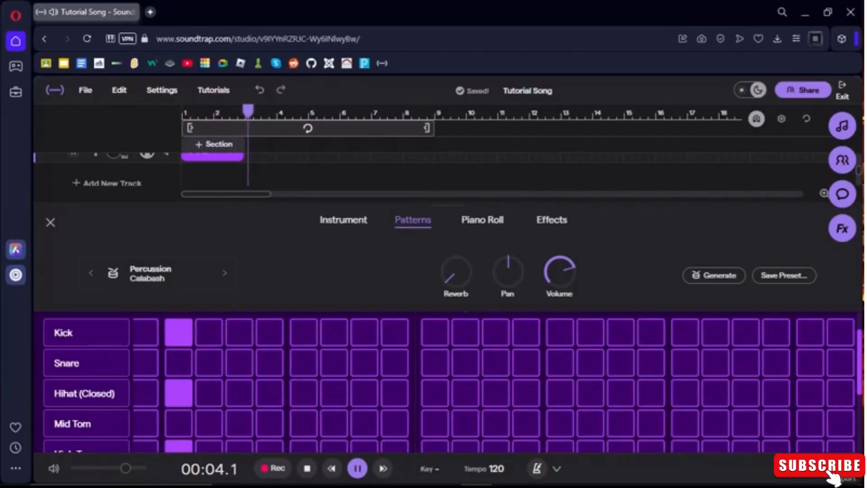
key(space)
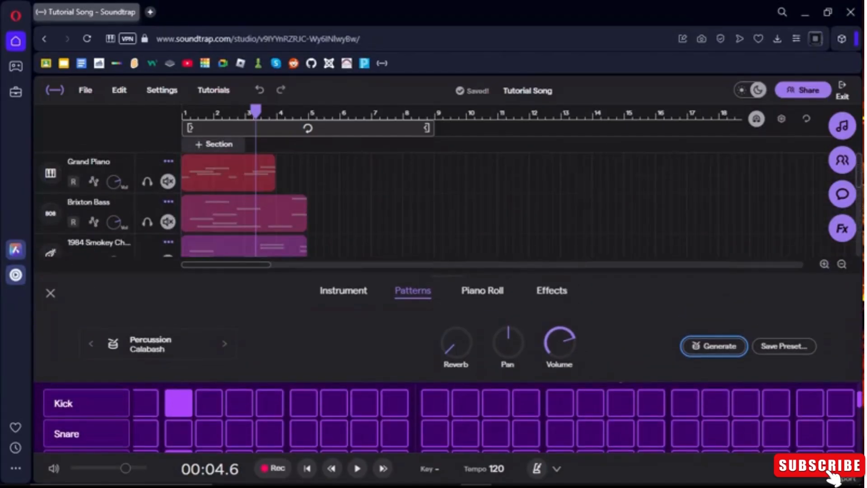
Step: Shorten the loop region to end at bar 5, turn looping on and start playback
drag(427, 128, 301, 129)
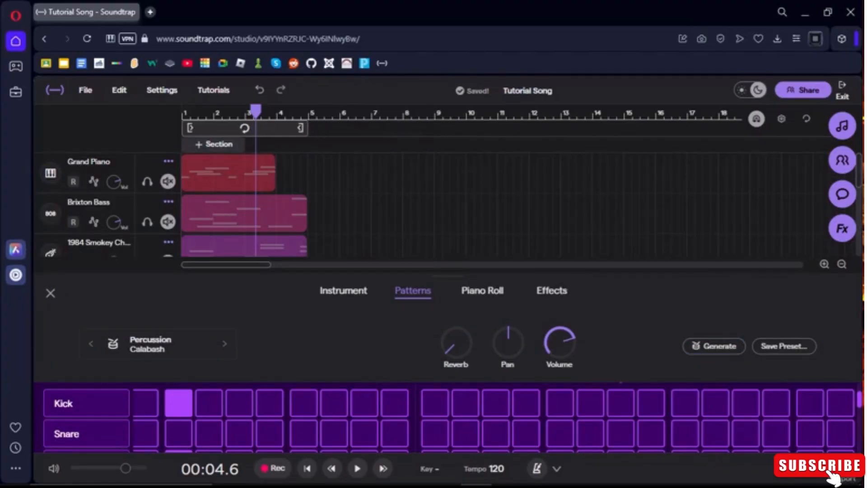
click(244, 129)
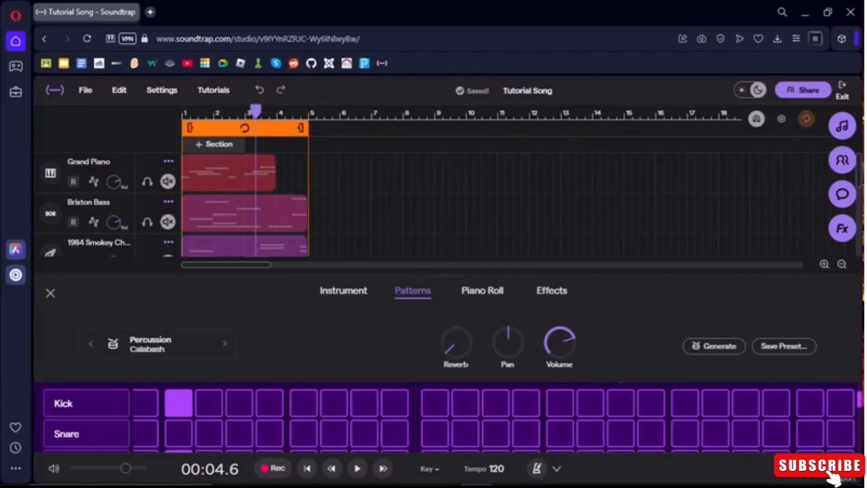
scroll(258, 203, down, 2)
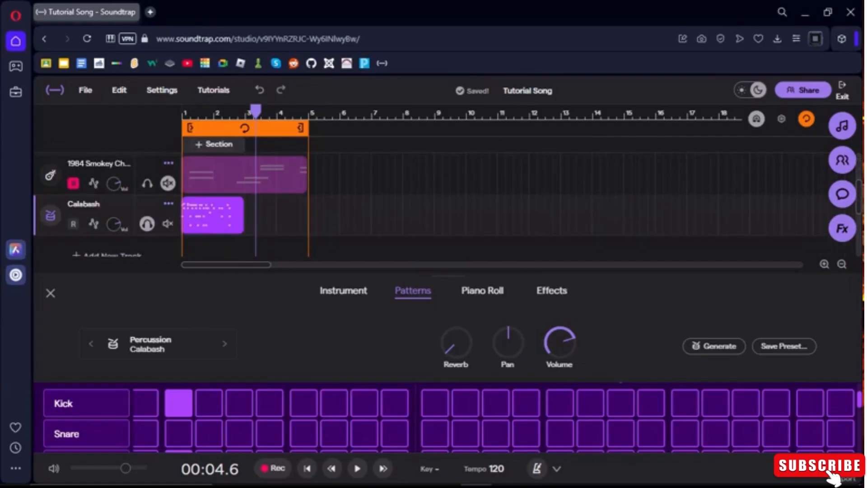
key(space)
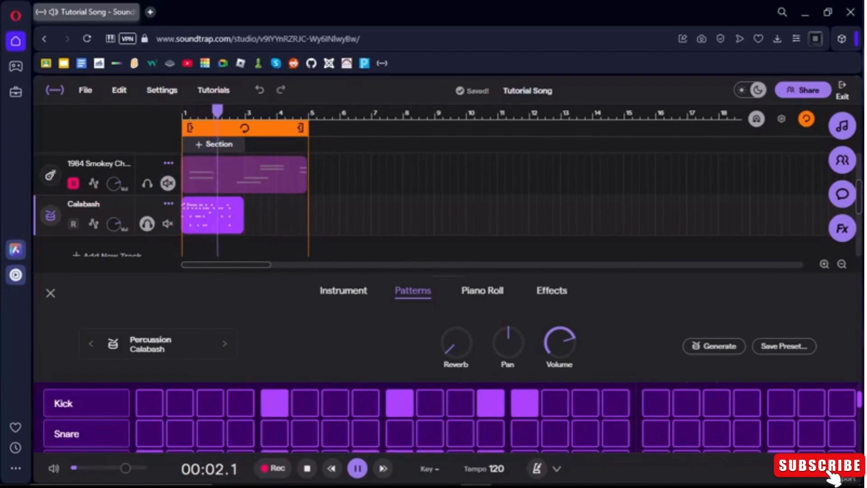
Step: Unsolo the Calabash track and lower the volume of the 1984 Smokey guitar track
click(147, 224)
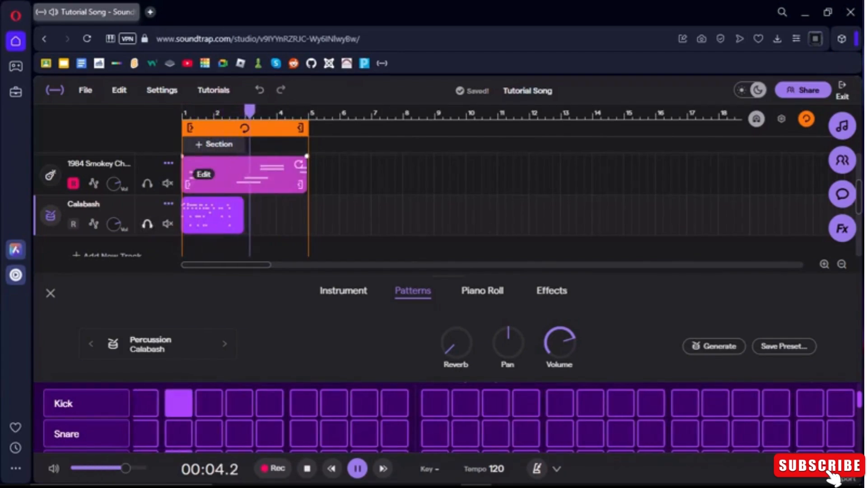
key(space)
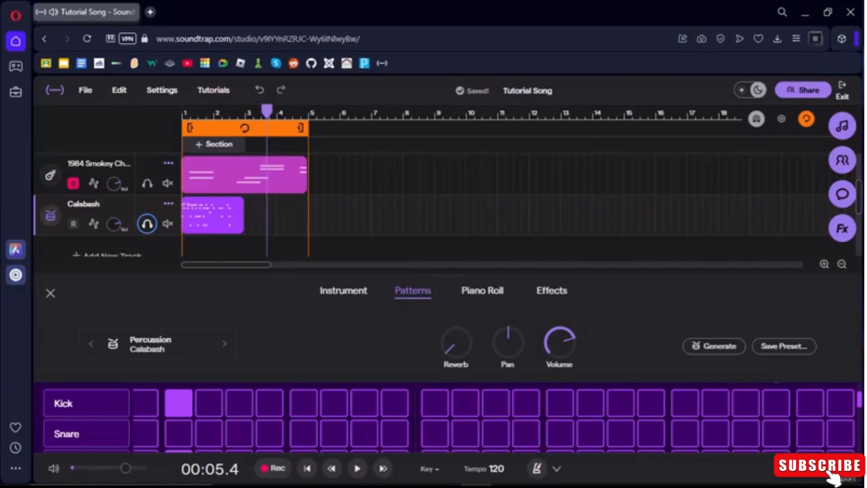
scroll(447, 205, up, 1)
scroll(447, 205, down, 1)
mouse_move(113, 183)
drag(114, 183, 114, 186)
click(256, 177)
key(Return)
Step: Play the looped mix of all tracks while enlarging the track area to view them
key(space)
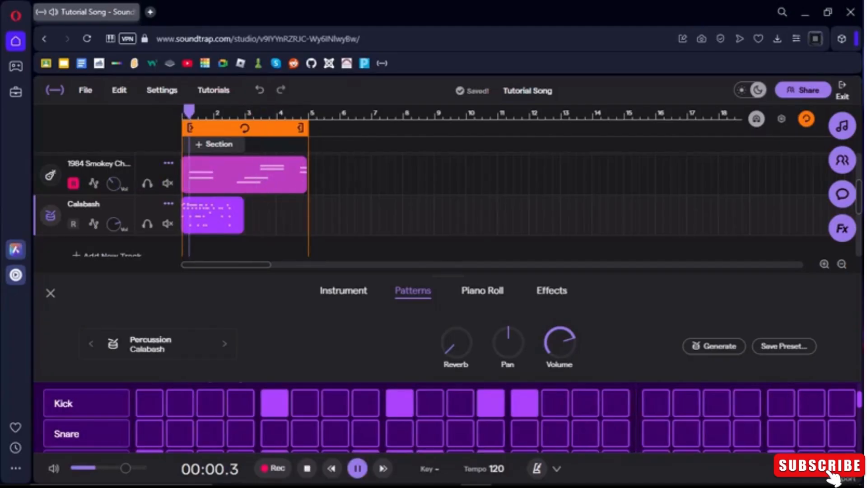
scroll(256, 177, up, 1)
drag(447, 275, 448, 301)
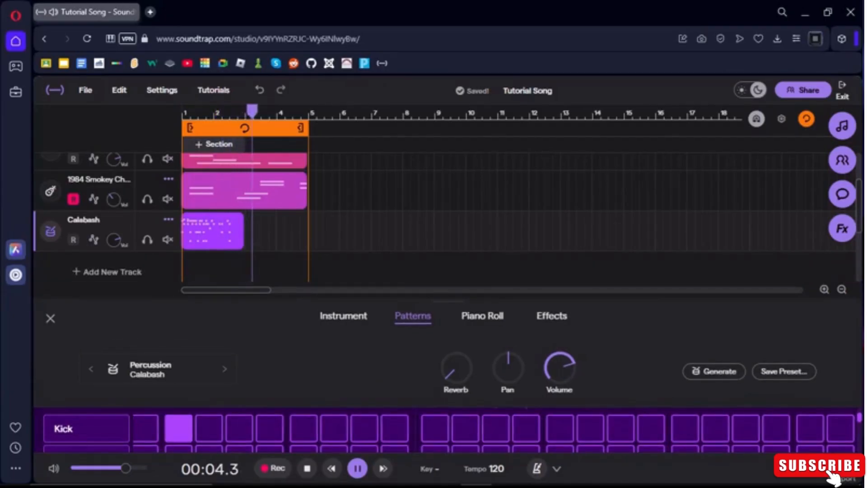
scroll(244, 213, up, 3)
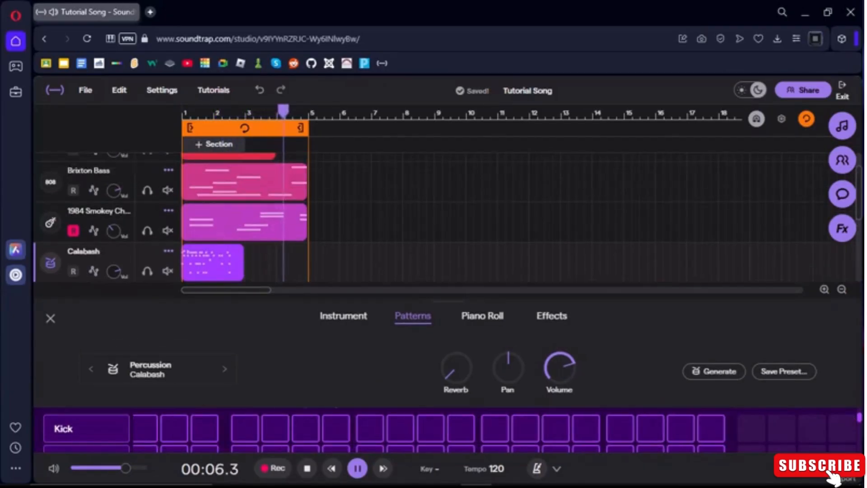
key(space)
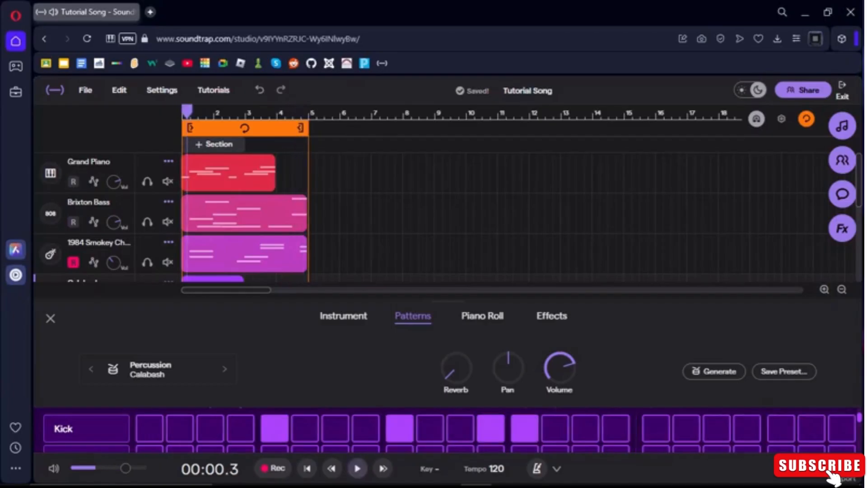
scroll(244, 212, down, 2)
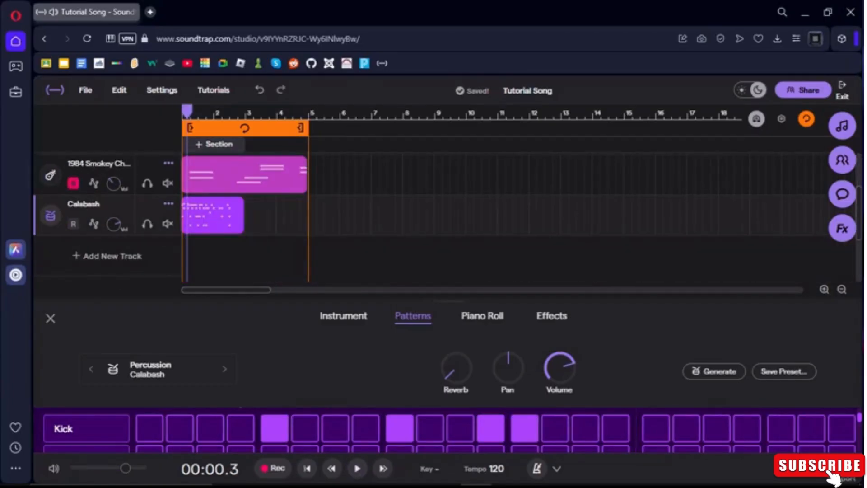
Step: Enlarge the Calabash instrument view and audition its individual drum pads
click(343, 316)
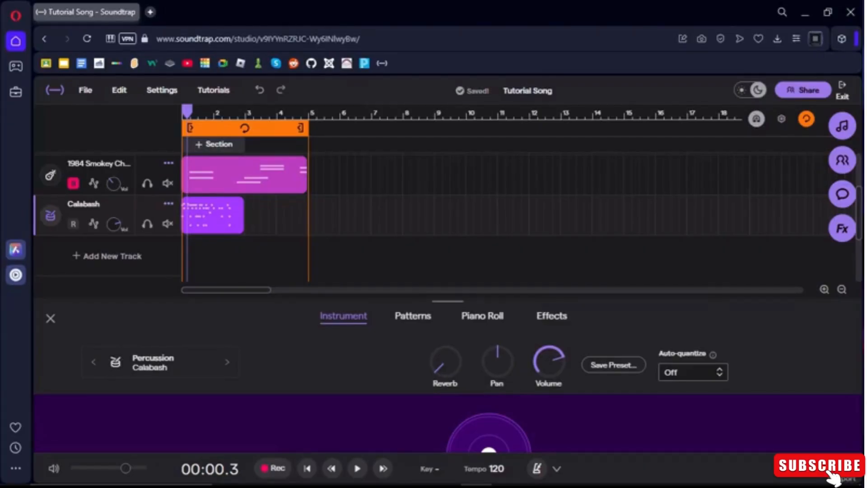
drag(448, 301, 449, 152)
key(e)
key(e)
key(e)
key(a)
key(a)
key(a)
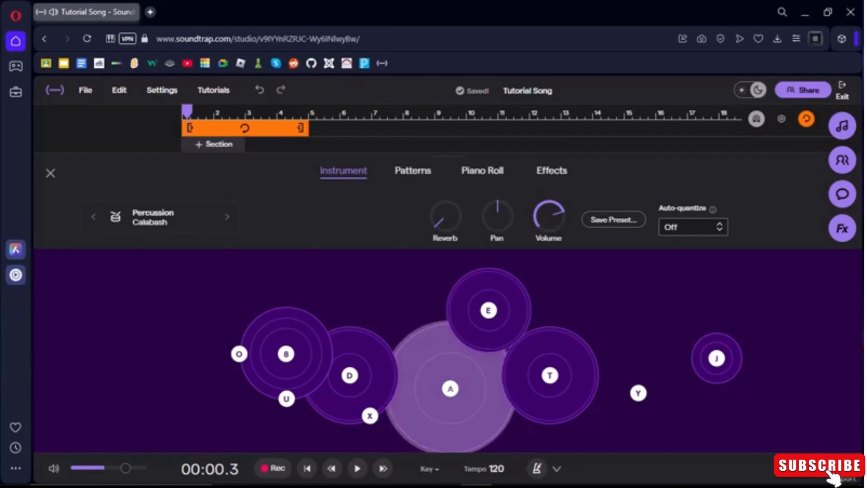
key(t)
key(d)
key(x)
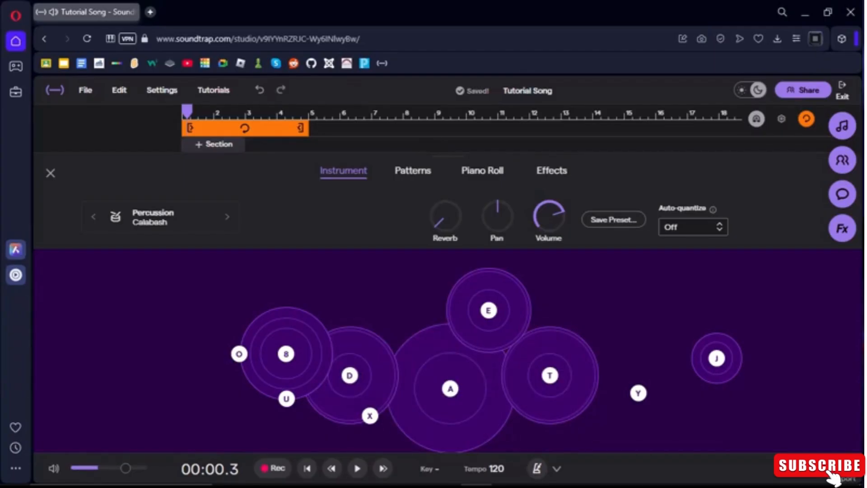
key(u)
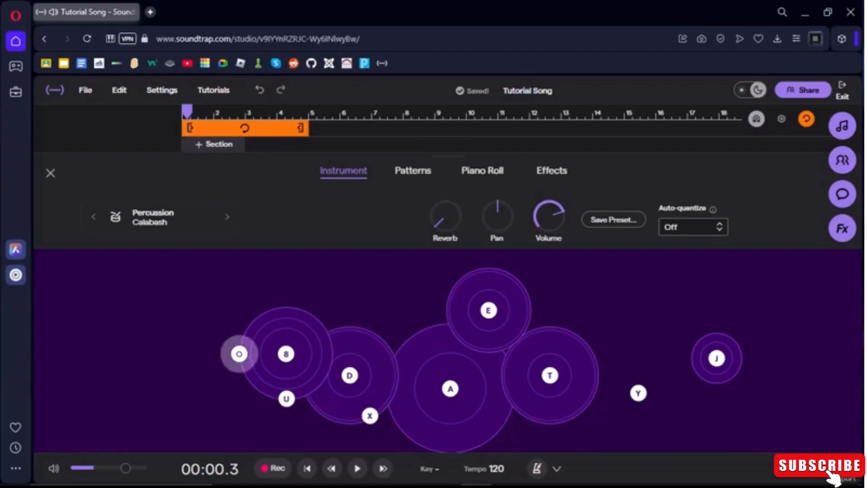
key(b)
key(b)
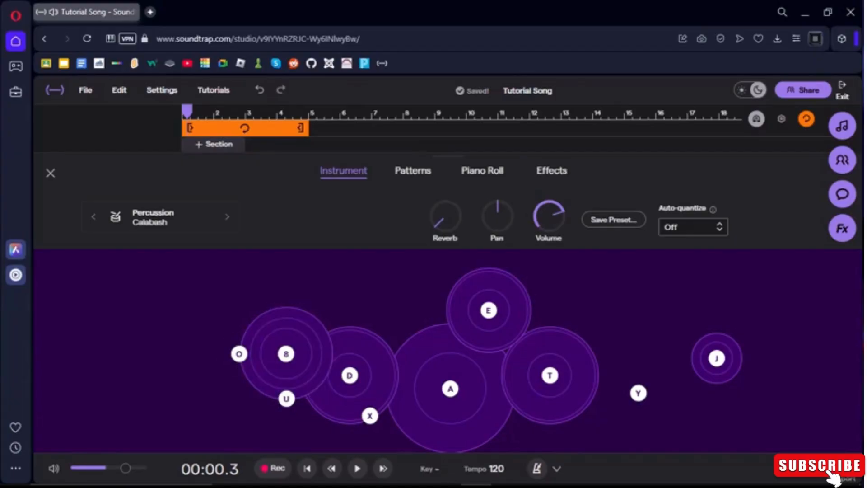
key(j)
Step: Raise the Calabash track's reverb and play the mix briefly
drag(445, 217, 446, 200)
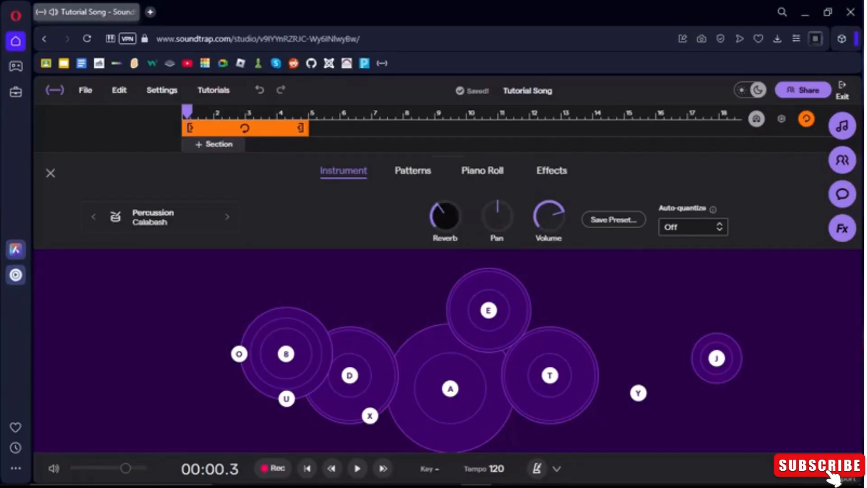
key(space)
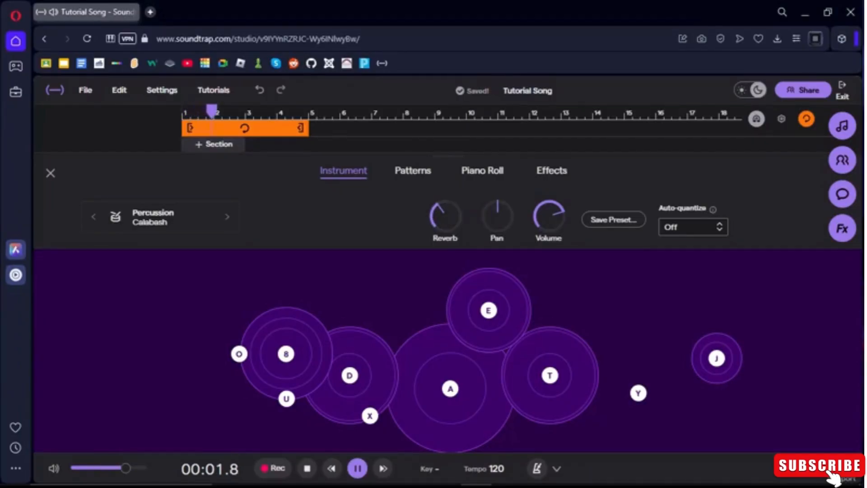
key(space)
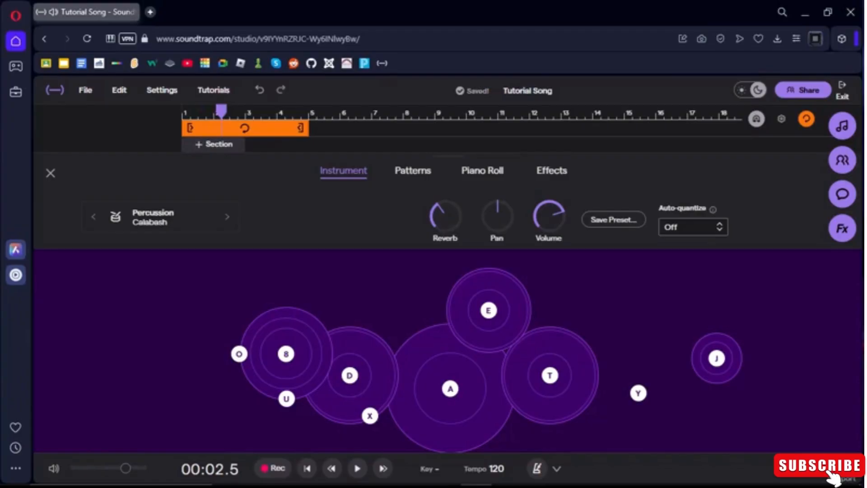
Step: Look through the effects library for the empty slot after the Calabash track's 2-Band Eq
click(551, 171)
click(243, 314)
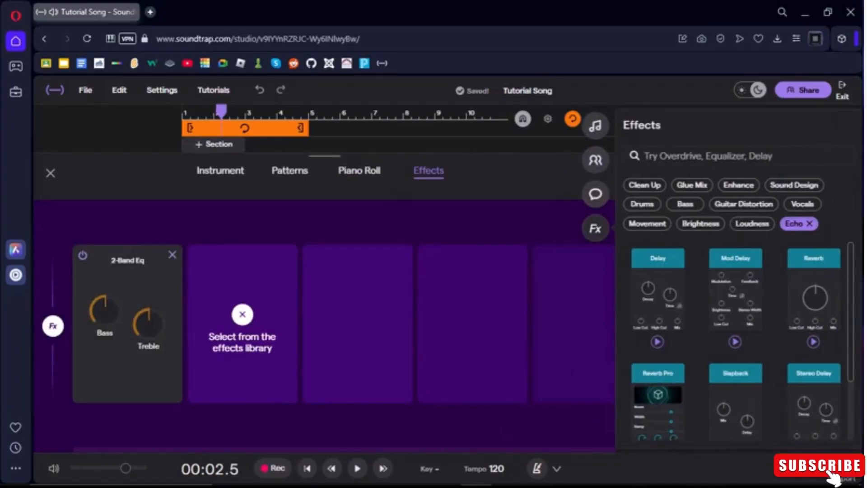
drag(325, 156, 324, 302)
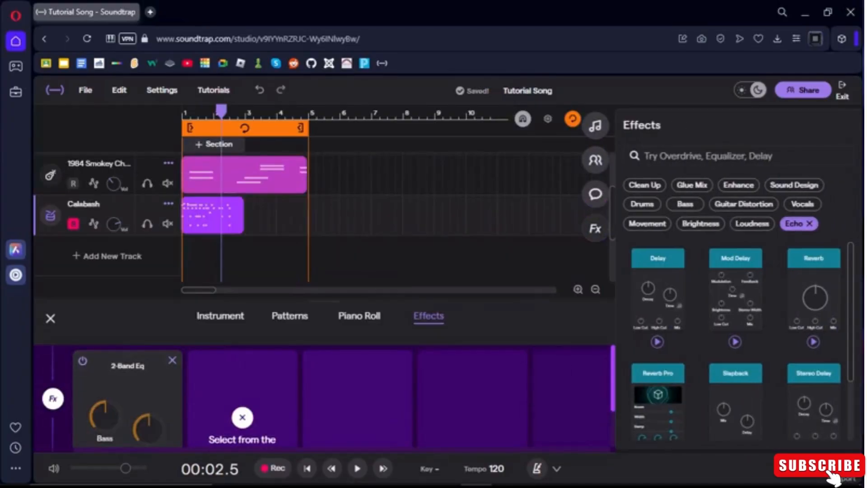
Step: Close the Calabash track's editor and add a new Synth track
click(50, 318)
click(107, 312)
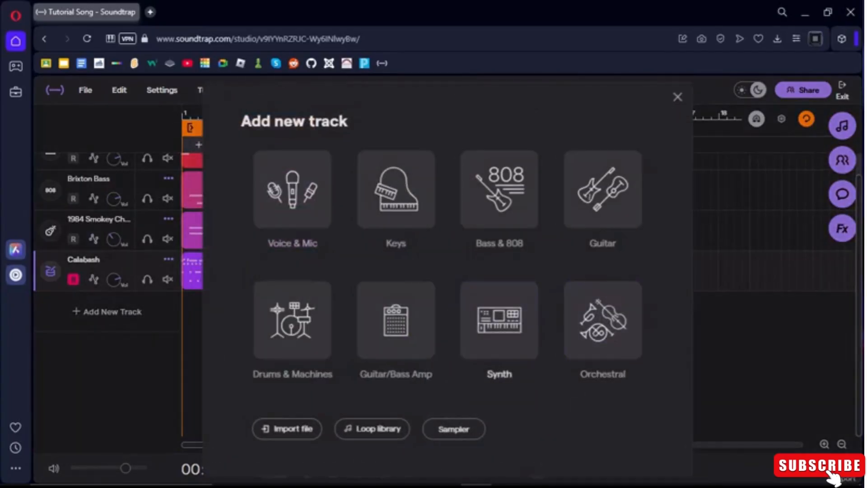
click(499, 321)
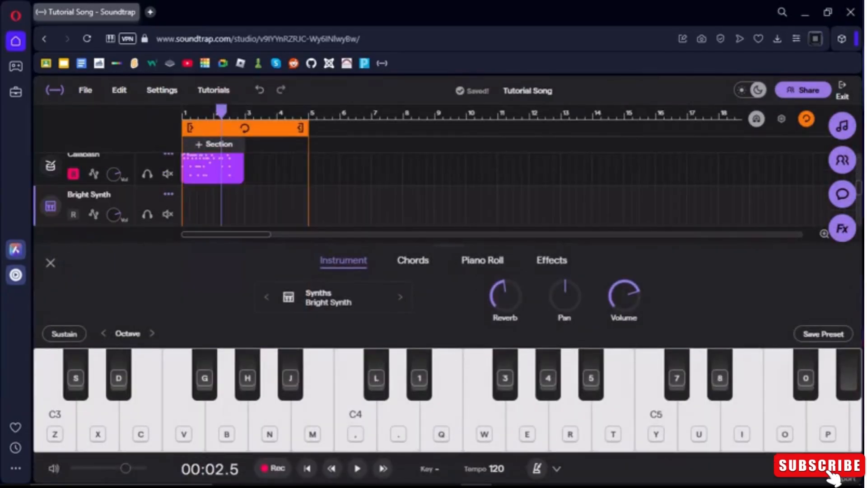
Step: Try out notes and chords with the Bright Synth sound and view the track's piano roll
key(x)
key(n)
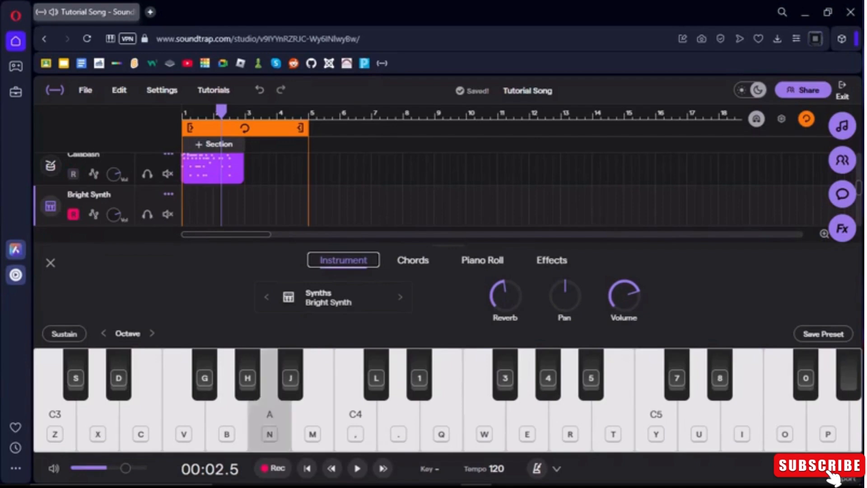
key(comma)
key(m)
key(x)
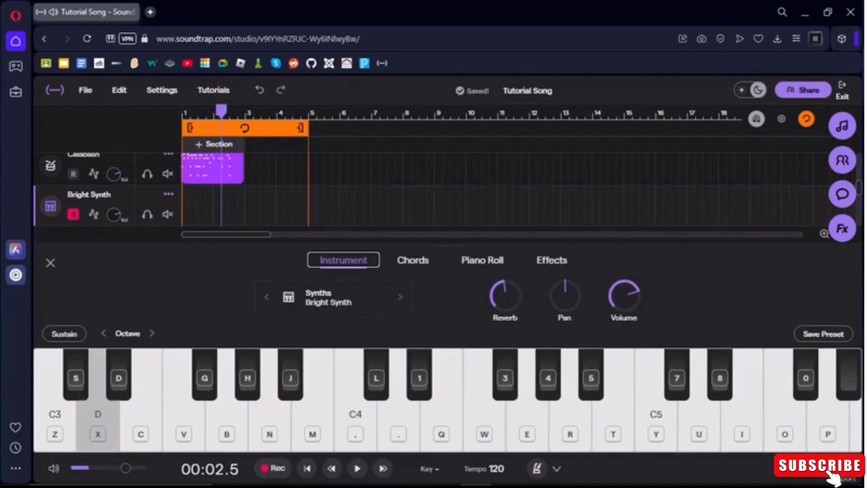
key(c)
key(m)
key(m)
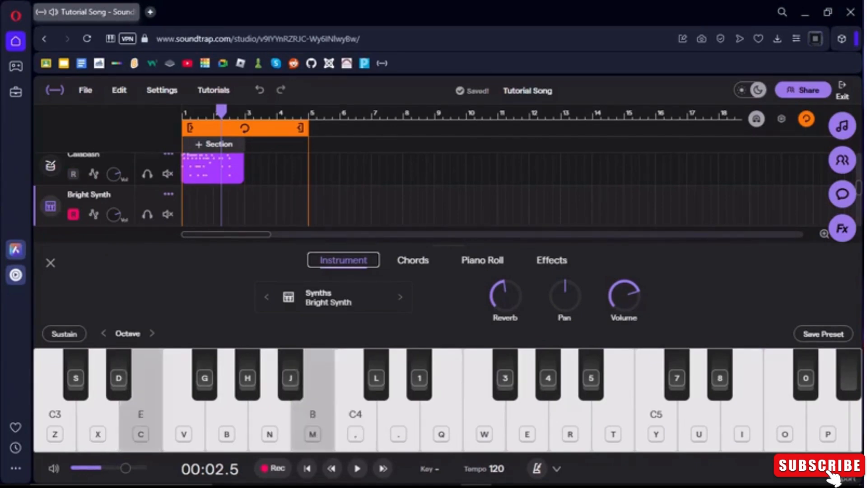
key(z)
key(v)
key(comma)
key(period)
key(c)
key(n)
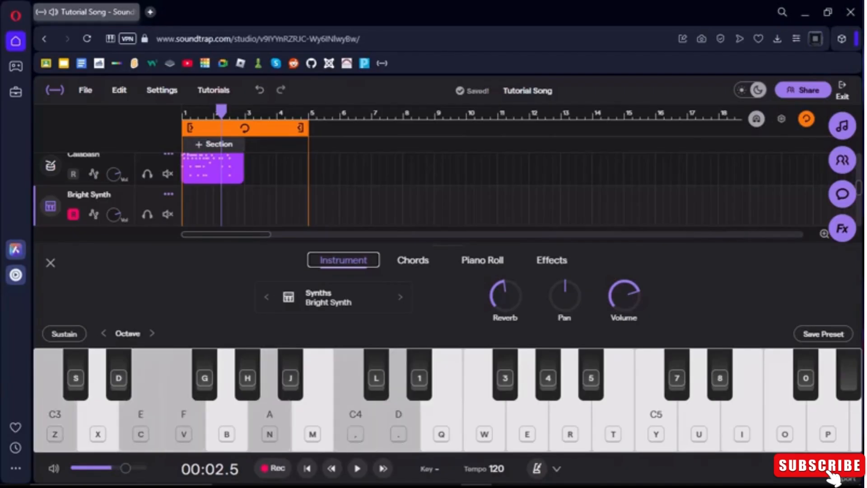
key(m)
key(x)
key(comma)
key(c)
key(x)
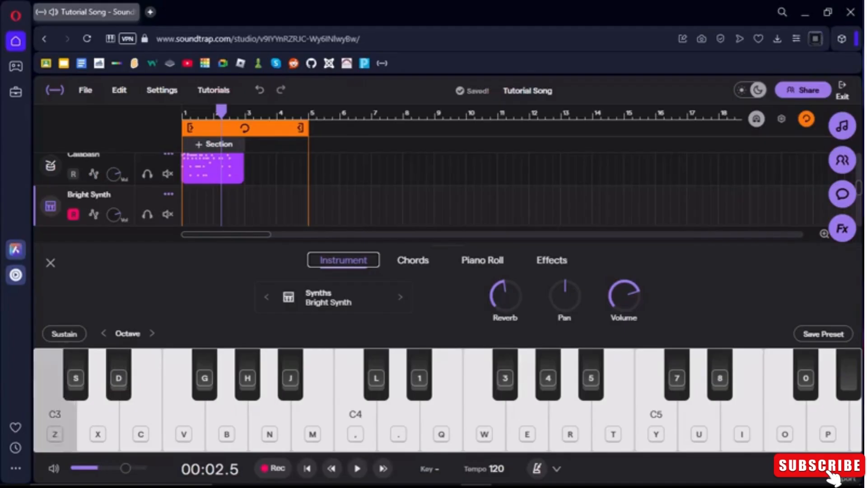
key(x)
key(v)
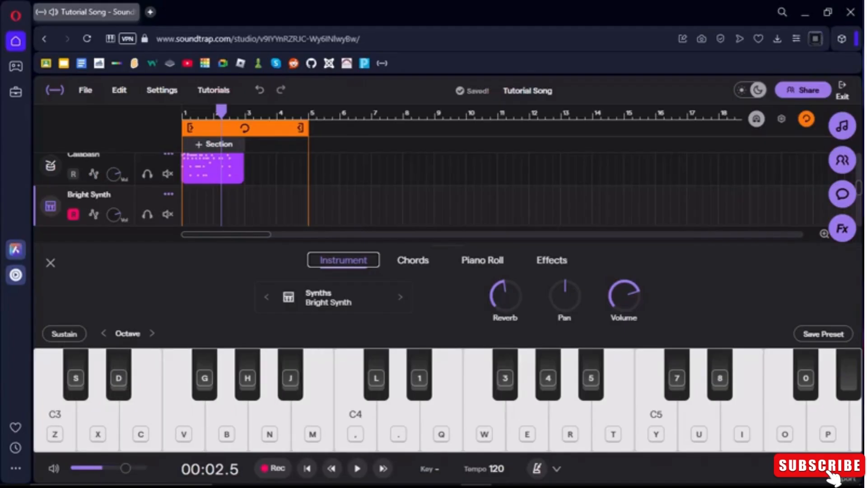
key(n)
click(483, 260)
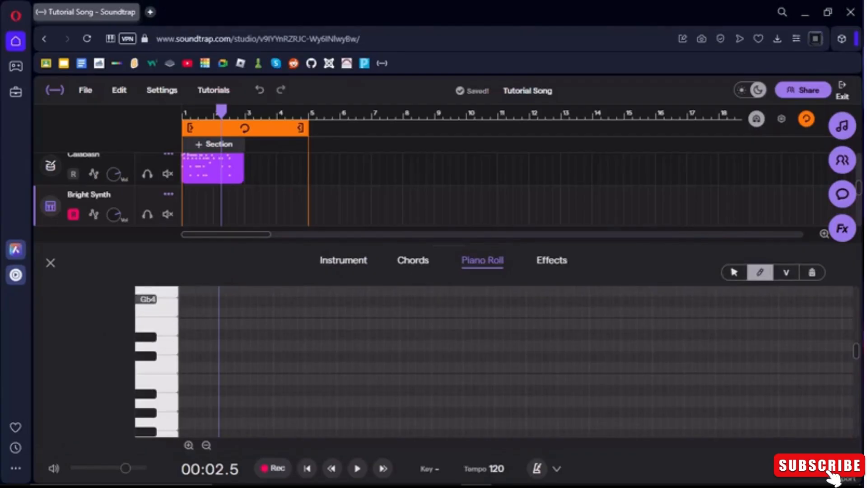
click(343, 260)
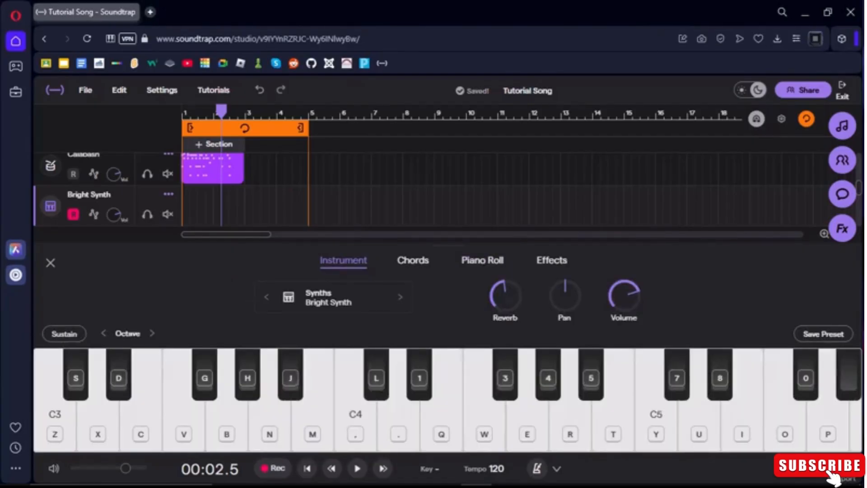
Step: Try out the C chord with the Bright Synth sound and look at the track's piano roll and effects
click(412, 260)
key(q)
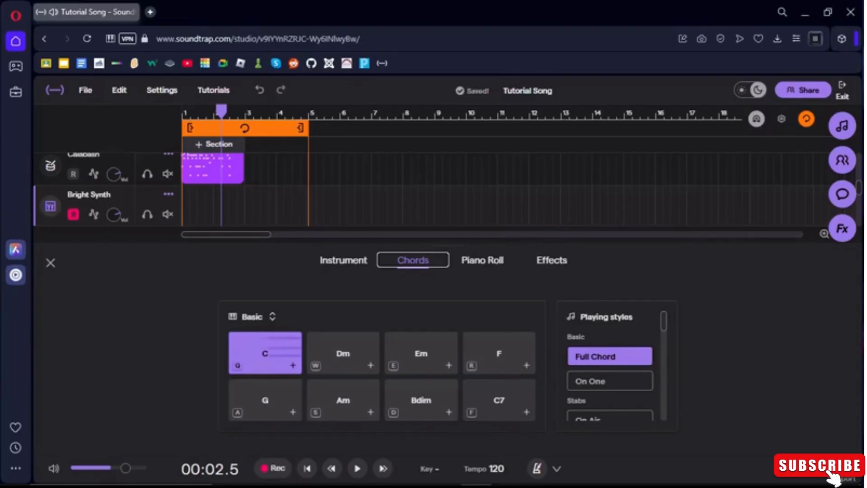
click(482, 260)
click(551, 261)
Step: Draw a 13-note melody across bars 1 to 10 in the Bright Synth piano roll and trim the region back to about bar 5
click(482, 260)
click(191, 302)
click(207, 380)
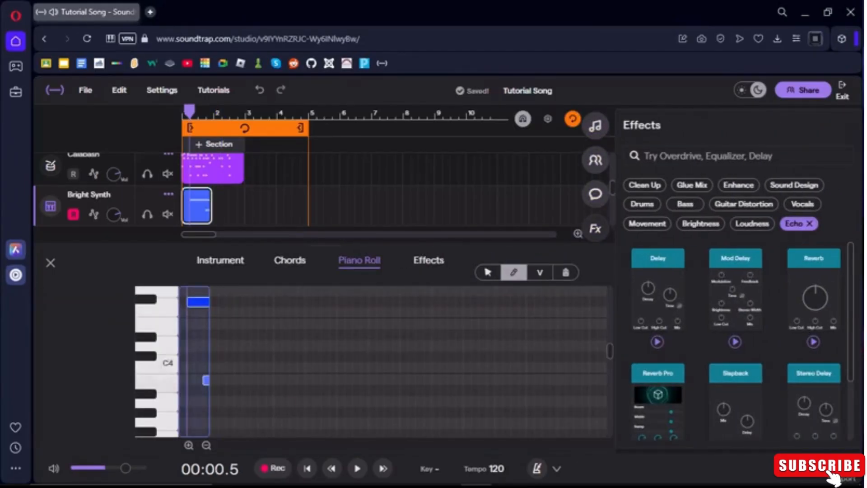
click(262, 324)
click(239, 413)
click(302, 402)
click(318, 334)
click(270, 424)
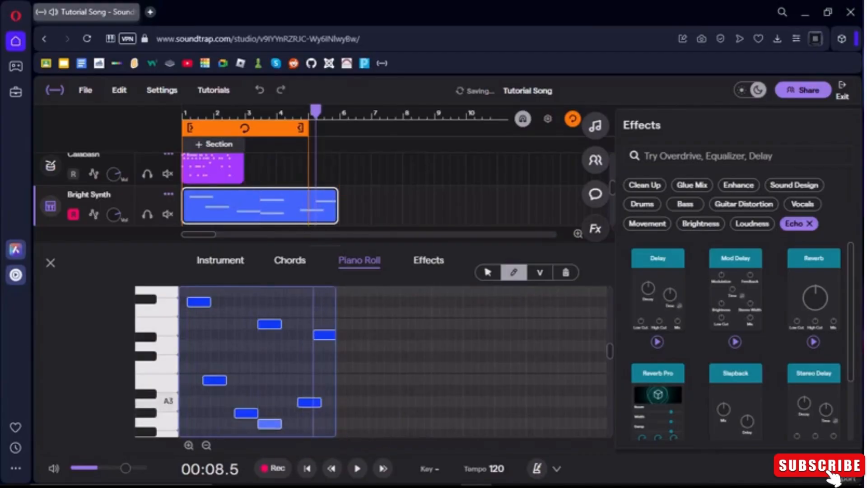
click(231, 402)
click(380, 324)
click(373, 424)
click(420, 367)
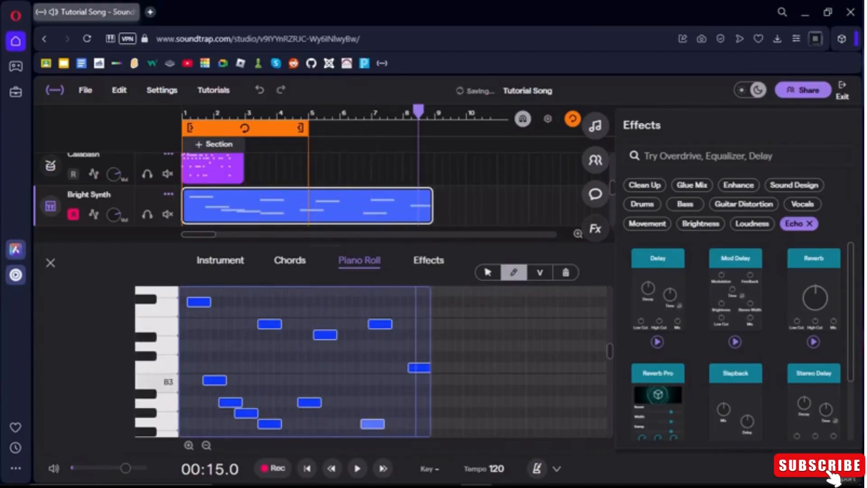
click(483, 335)
click(487, 402)
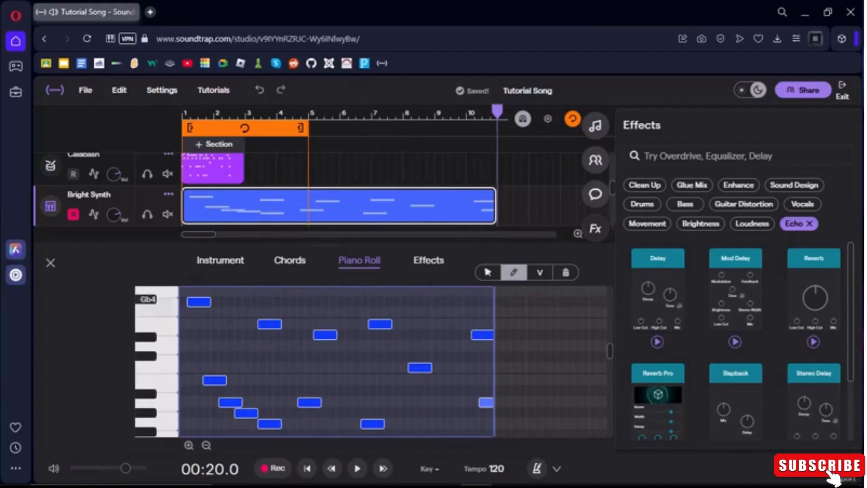
drag(496, 186, 315, 187)
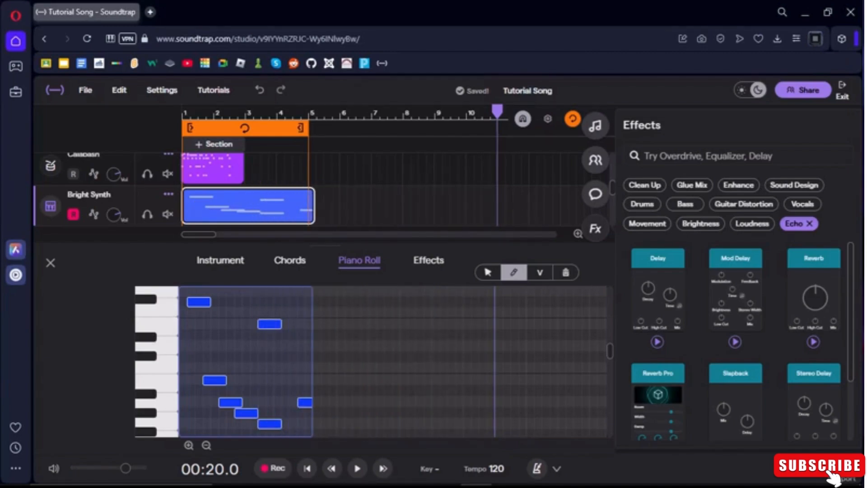
Step: Lower the Bright Synth track's volume well down while checking it in playback, and close its editor
key(space)
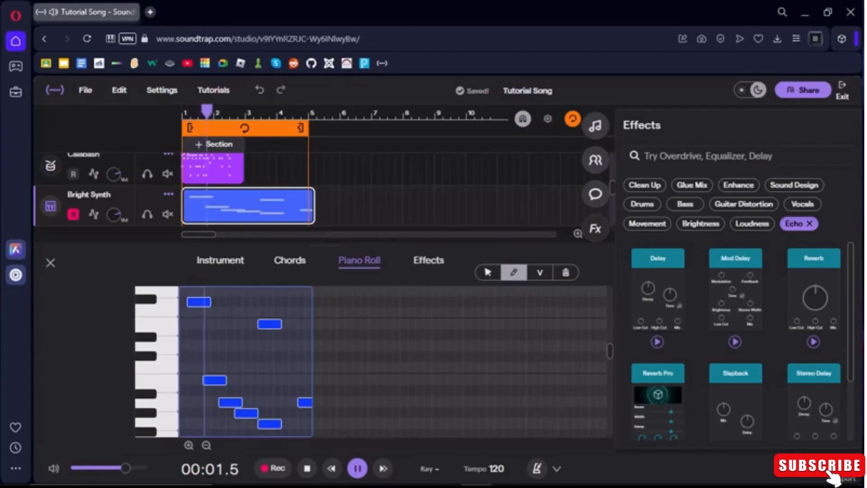
click(220, 260)
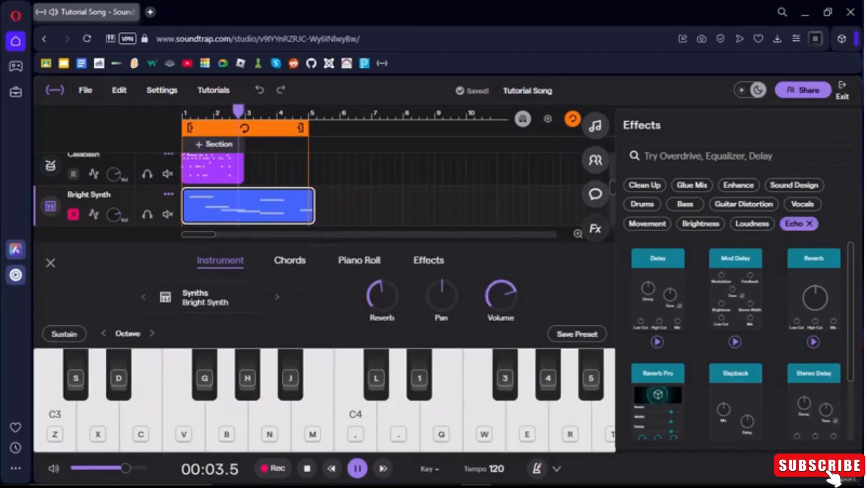
drag(500, 297, 504, 367)
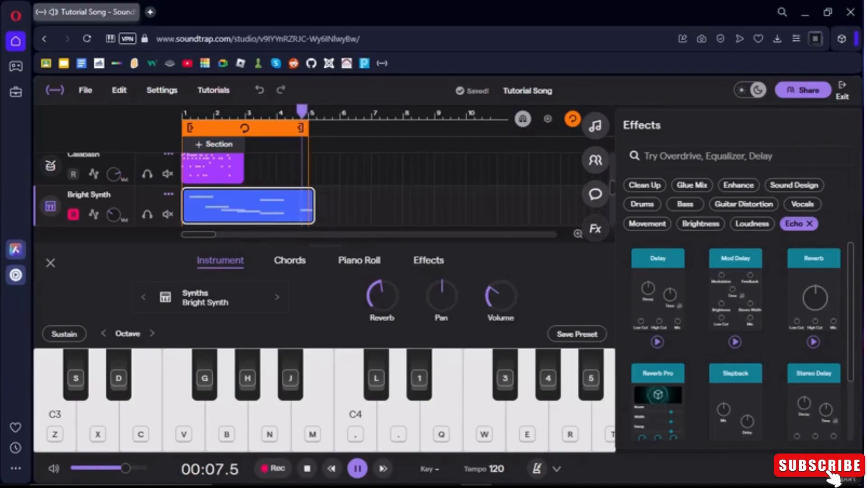
key(space)
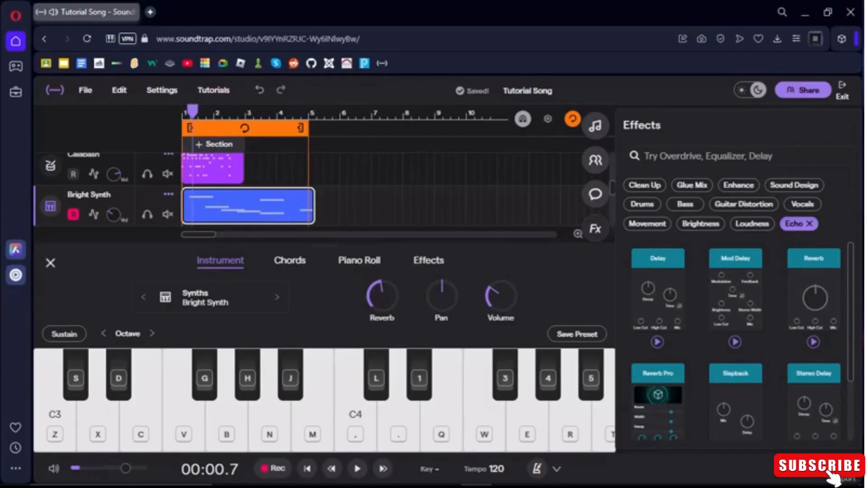
click(50, 263)
drag(113, 280, 114, 307)
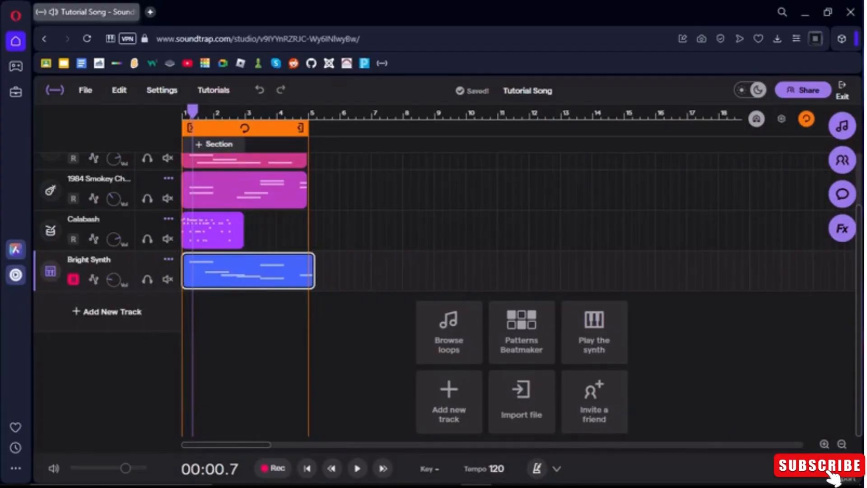
Step: Add a new Orchestral track with the Studio Quartet - Pizzicato sound
click(109, 311)
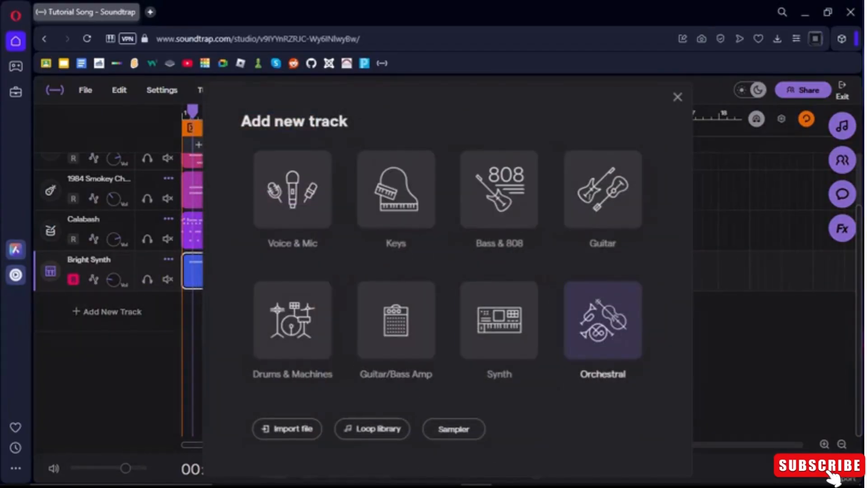
click(603, 321)
click(341, 297)
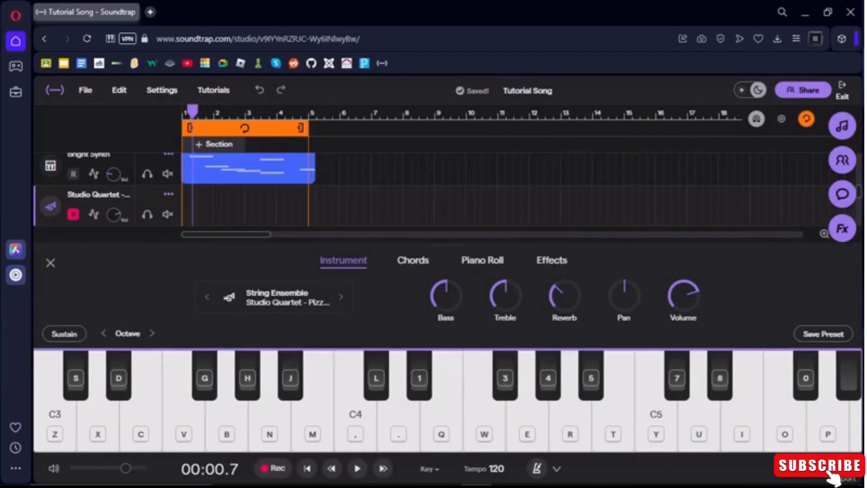
Step: Browse the orchestral instrument presets, including Brass, Processed, Harp and Solo Orchestral, and close the preset list
click(276, 297)
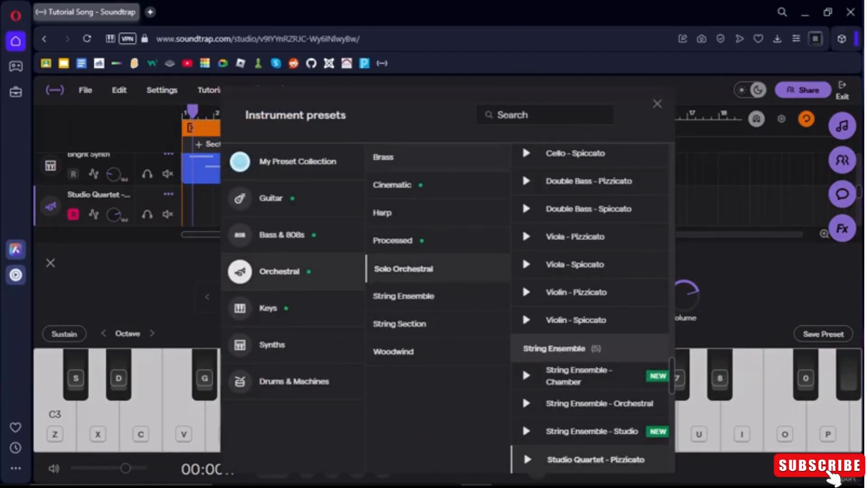
click(383, 158)
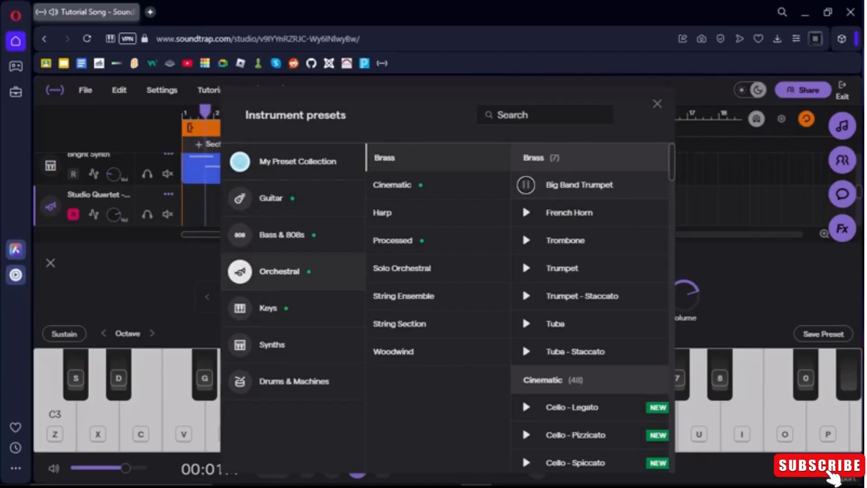
click(393, 240)
click(383, 213)
click(402, 269)
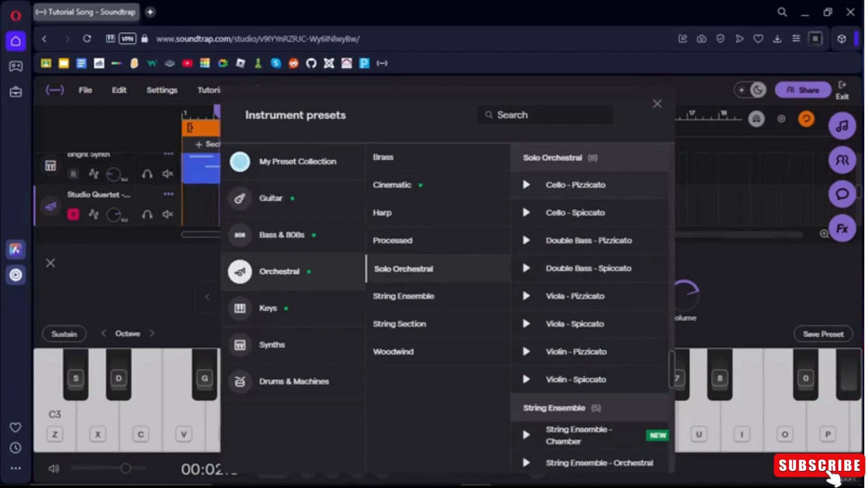
click(522, 426)
Step: Try out the notes C3 to F3 with the Studio Quartet sound and view the track's piano roll
key(z)
key(x)
key(c)
key(v)
key(z)
key(x)
key(c)
key(v)
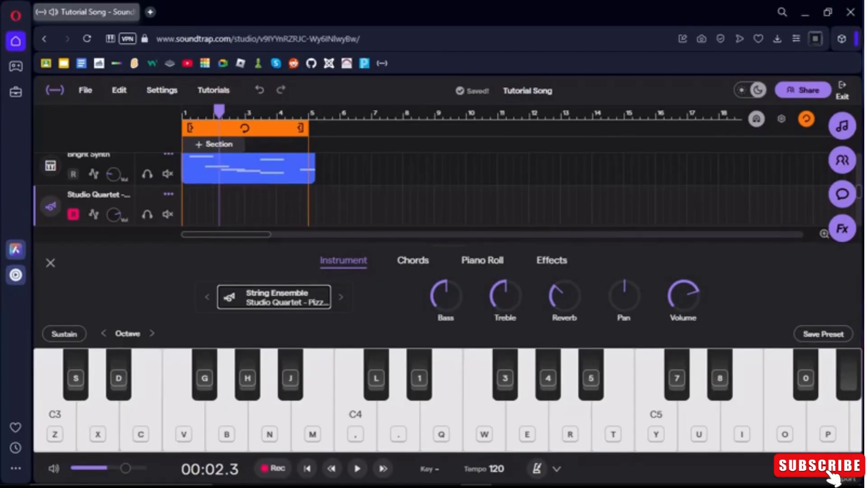
click(483, 260)
Step: Close the Studio Quartet track's editor and delete that track
click(51, 263)
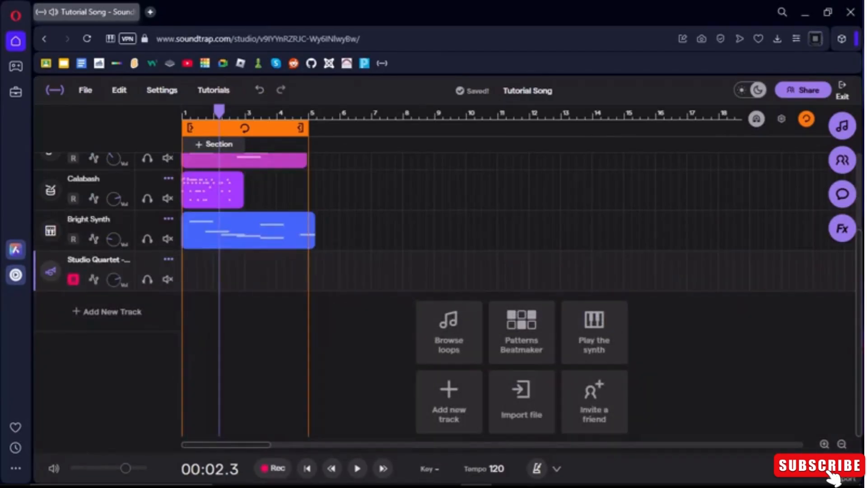
click(168, 259)
click(220, 322)
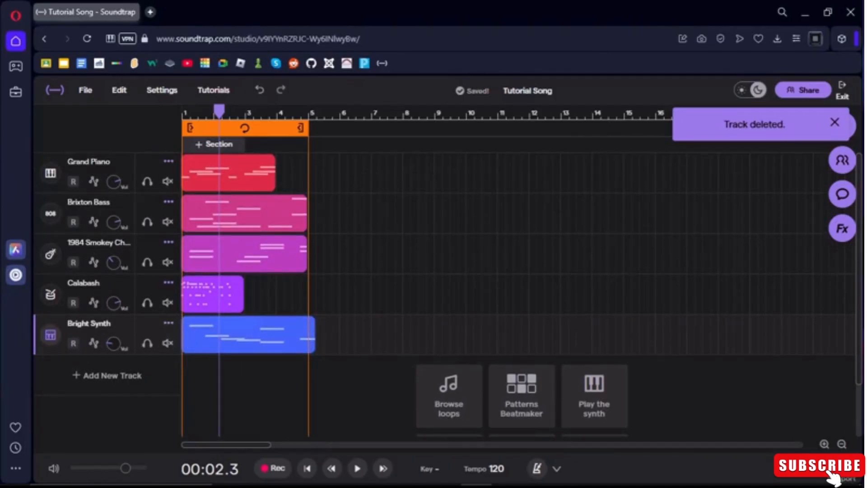
Step: Change the Bright Synth track's color to the same magenta-purple as the 1984 Smokey guitar track
click(169, 323)
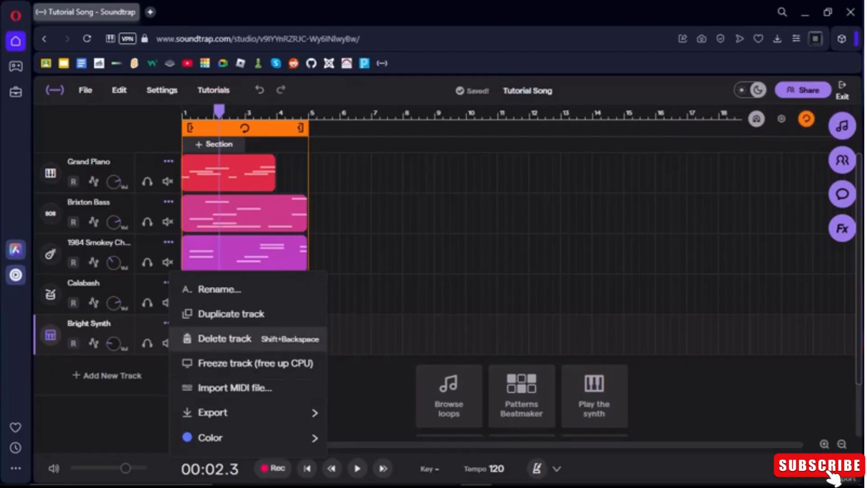
mouse_move(248, 437)
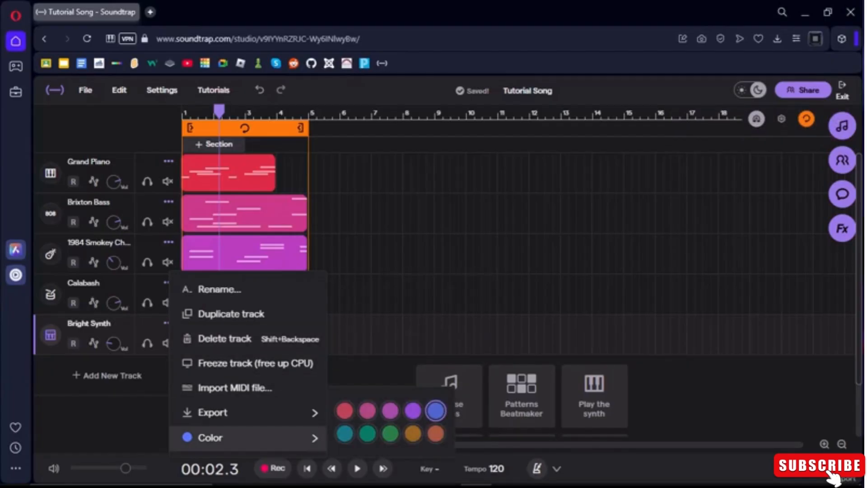
click(390, 411)
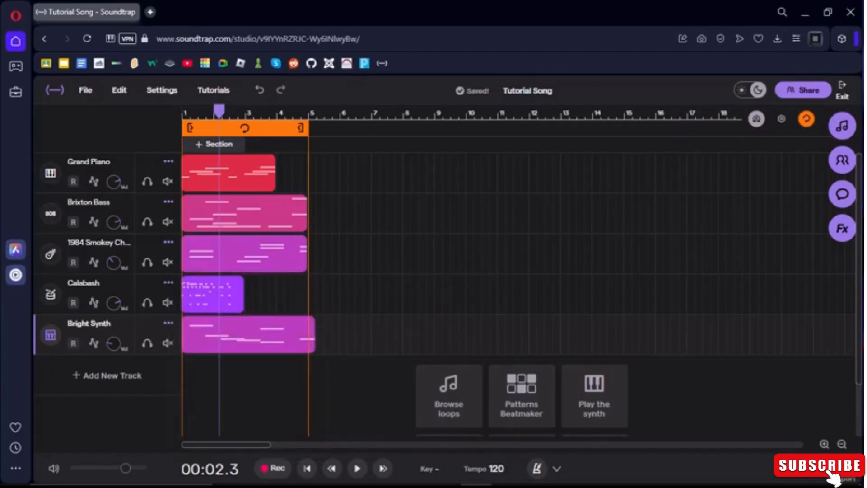
Step: Duplicate the Bright Synth track and undo the duplication
click(168, 323)
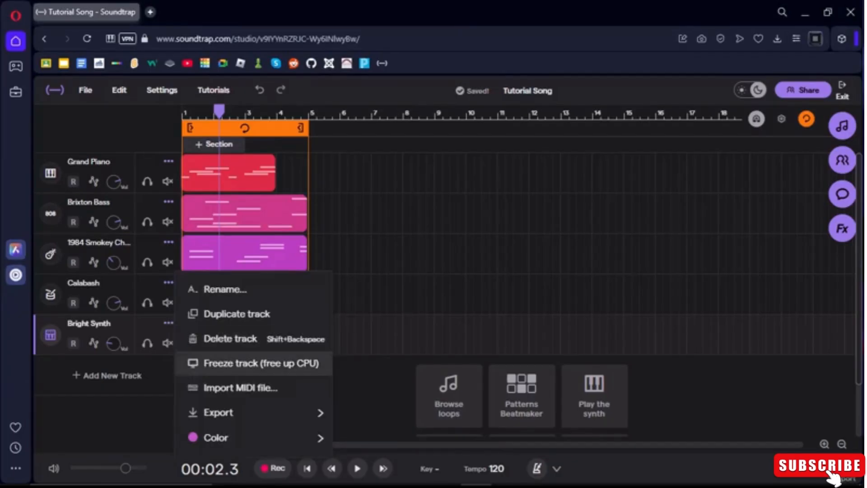
mouse_move(248, 412)
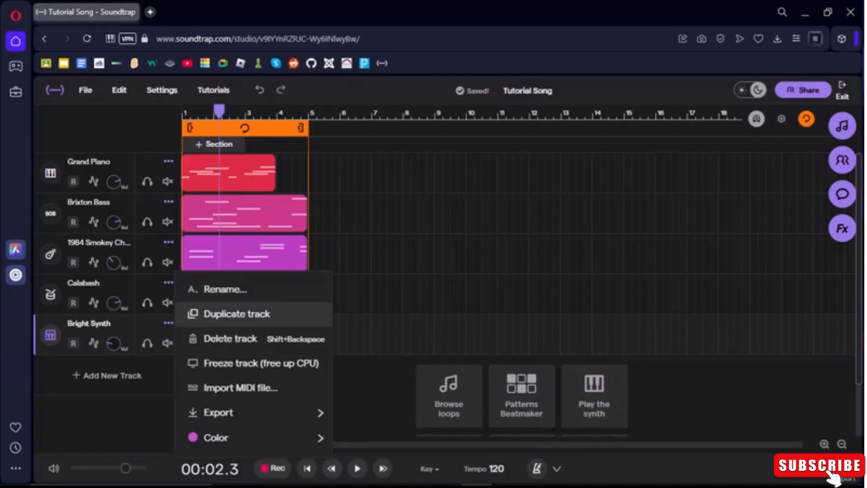
click(236, 314)
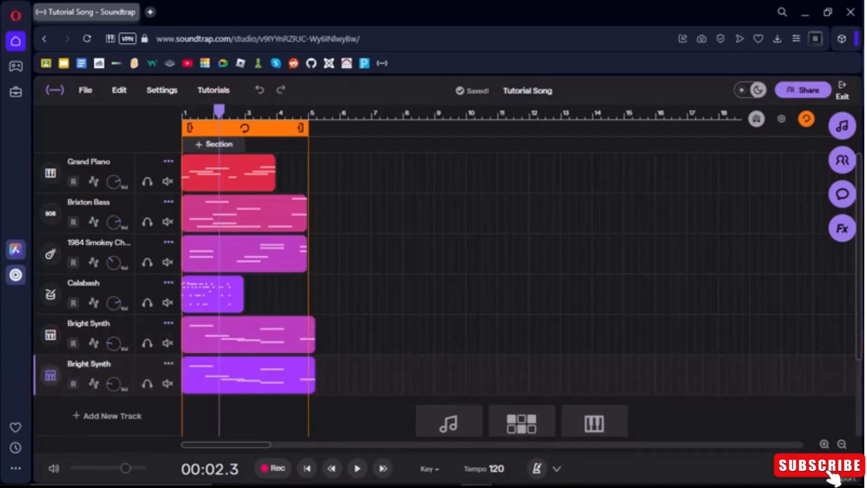
key(ctrl+z)
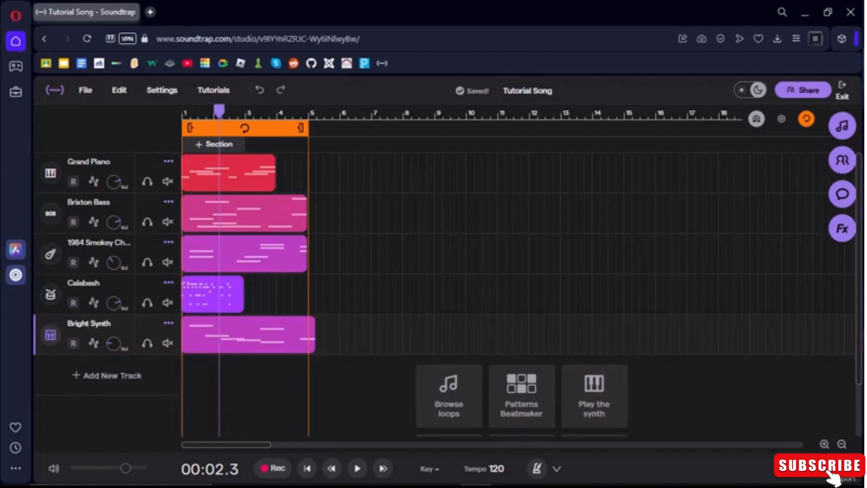
Step: Delete all five tracks, from Grand Piano through Bright Synth, to empty the project
click(226, 174)
key(Delete)
key(Delete)
key(Delete)
key(Delete)
key(Delete)
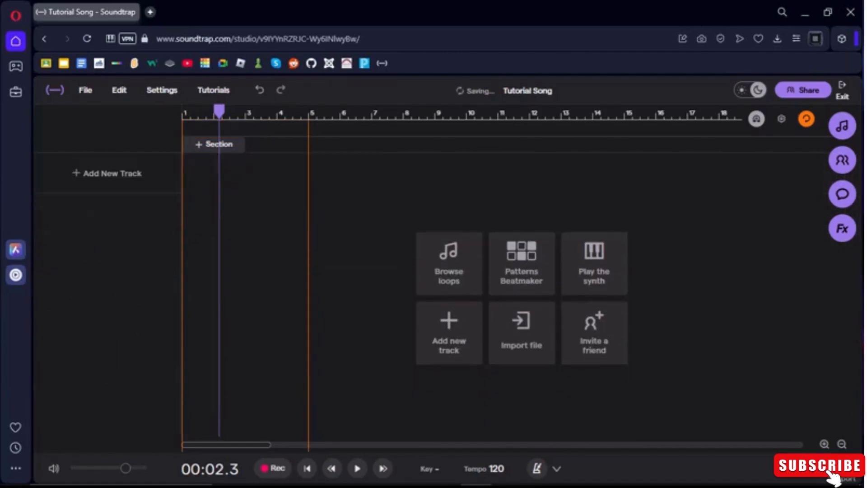
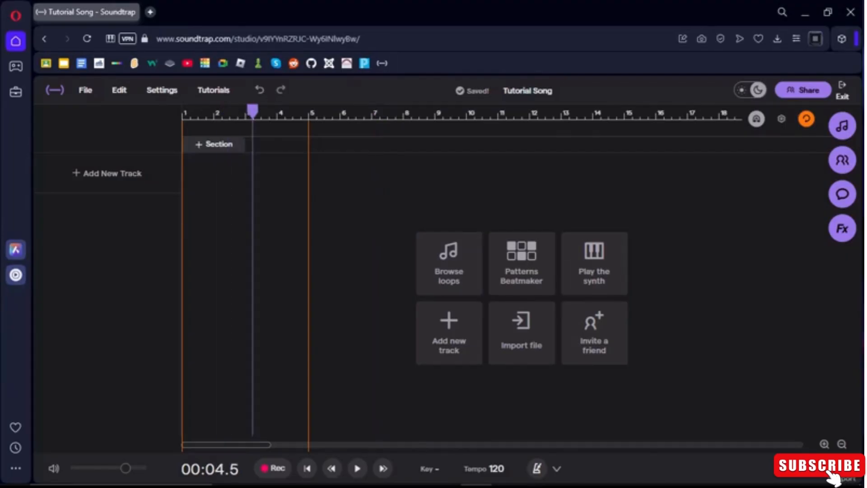
Step: Turn looping off and back on, and briefly look at the choices for adding a new track
key(l)
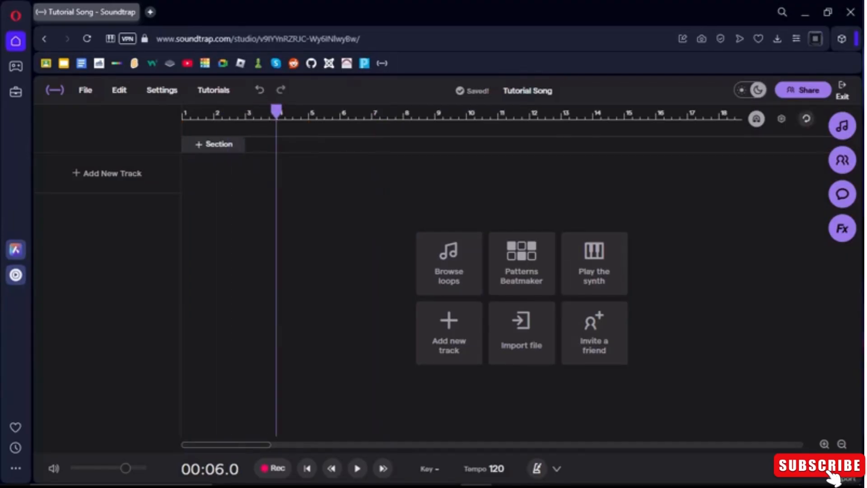
key(l)
click(108, 174)
click(677, 96)
Step: Open the loop library and preview the 23 - Apollo 01 (Bass) and 23 - Apollo 01 (Instrumental) loops
click(842, 126)
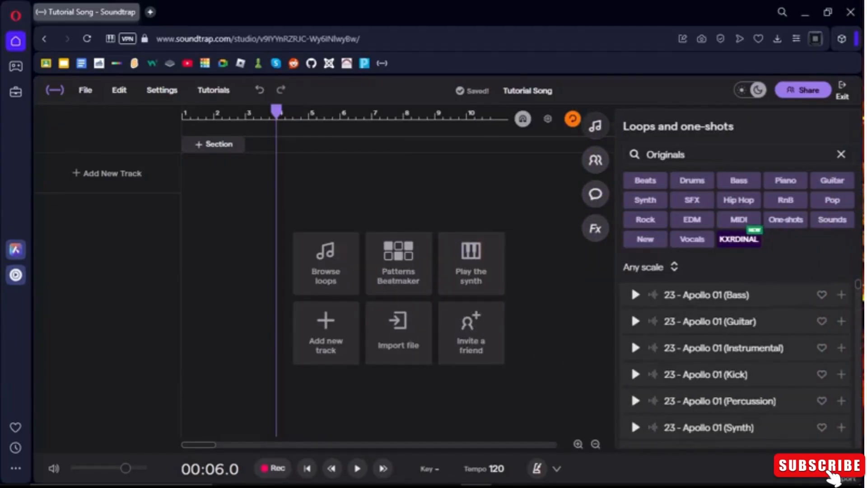
click(636, 295)
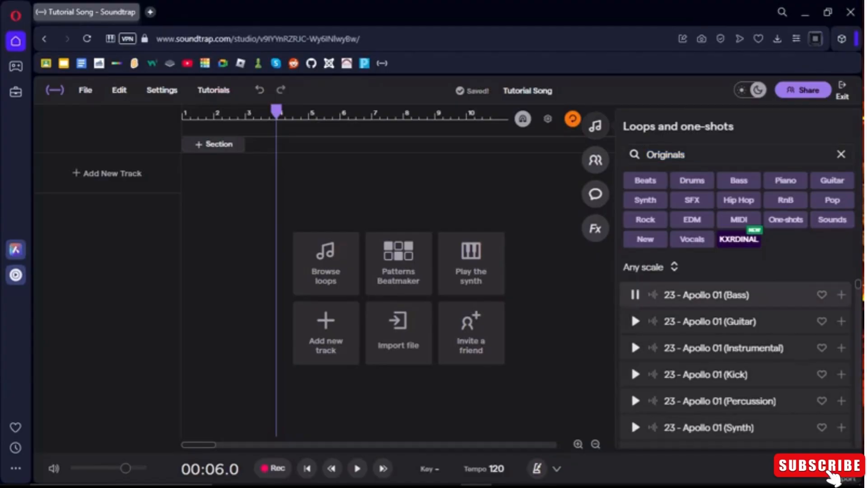
click(635, 348)
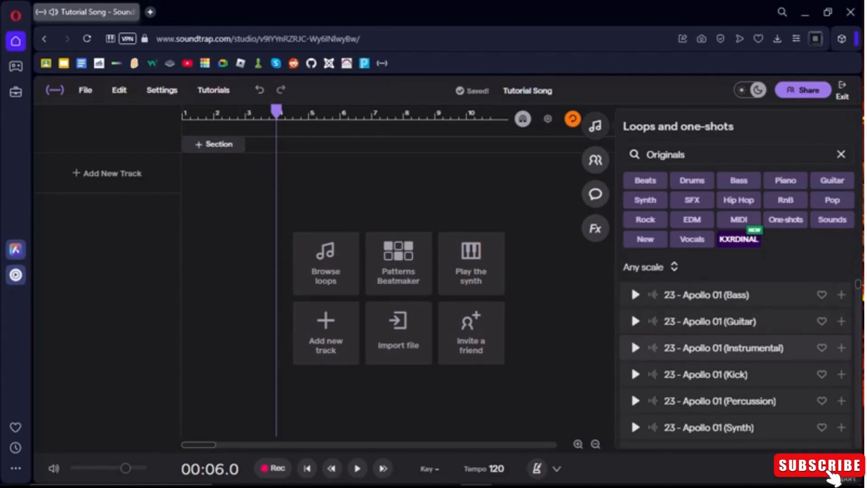
Step: Filter the loops to KXRDINAL, preview Bag (Bass Fill) and place it on the timeline at about bar 5
click(739, 239)
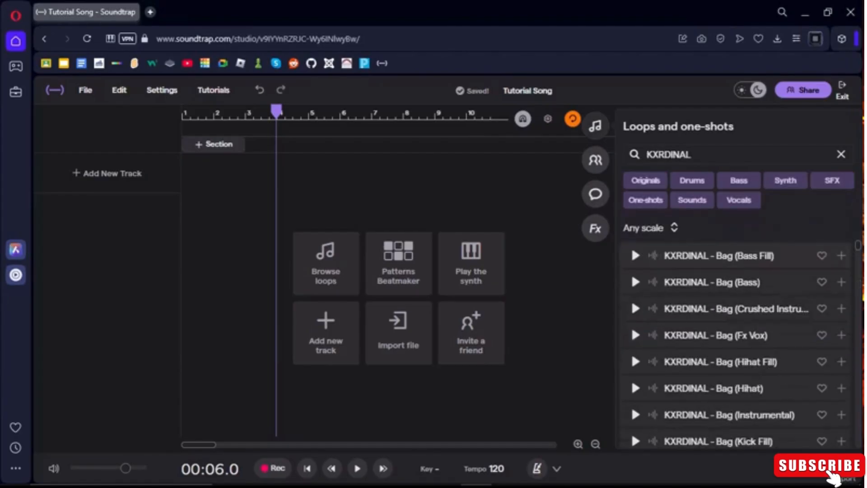
click(636, 256)
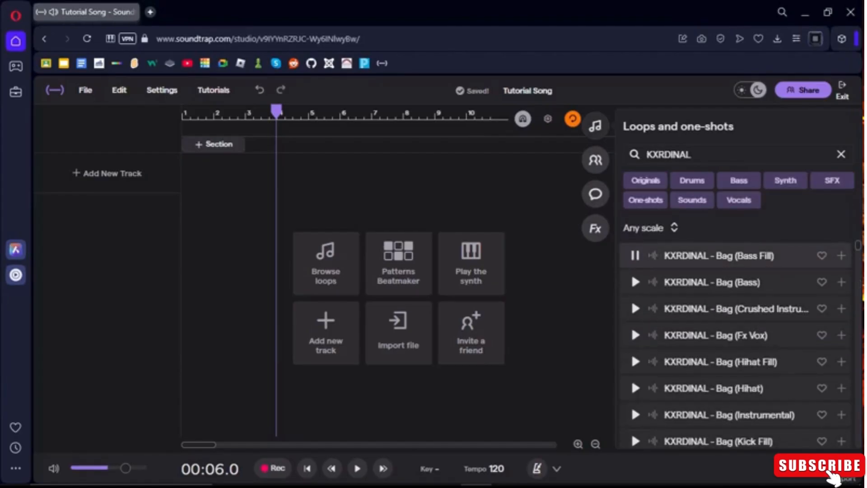
drag(700, 256, 322, 179)
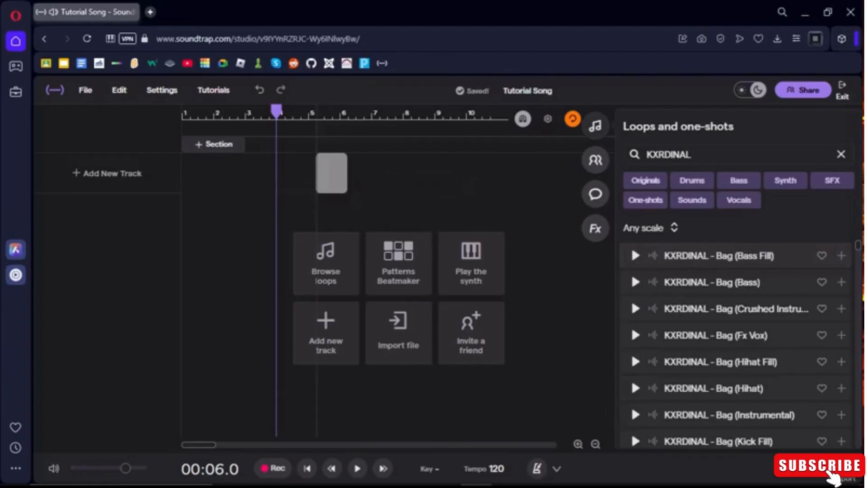
Step: Shift the loop range to start at bar 1 and move the KXRDINAL Bag (Bass Fill) clip to bar 1
drag(424, 129, 257, 128)
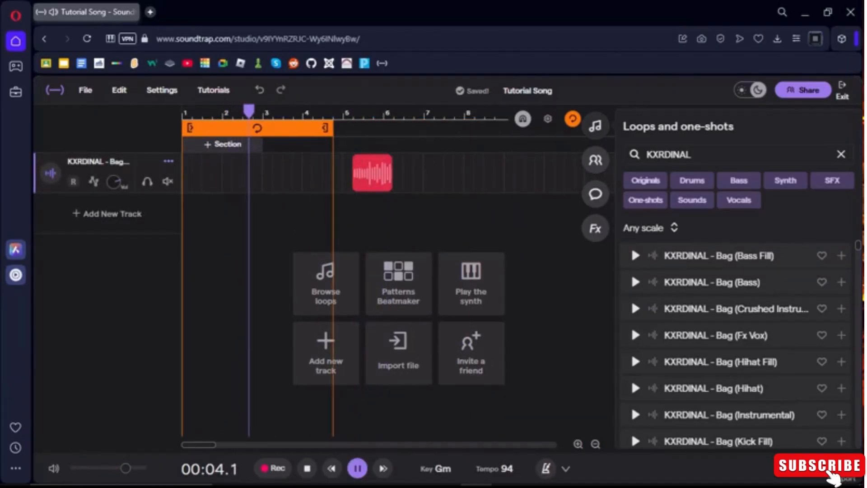
drag(372, 168, 201, 170)
key(space)
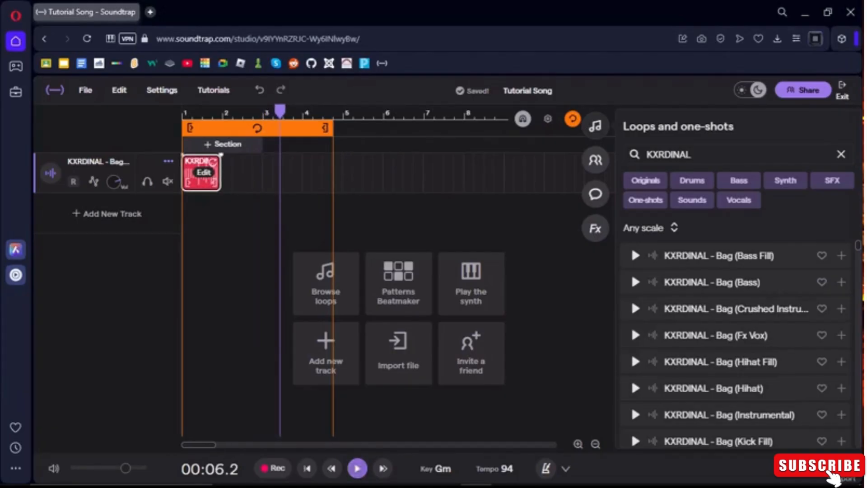
key(Return)
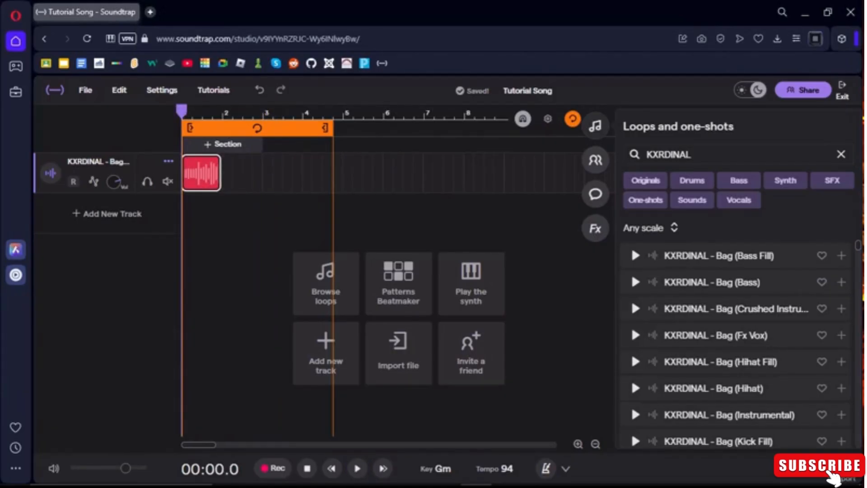
Step: Play the Bag (Bass Fill) clip from the beginning and extend it with repeats to bar 5
key(space)
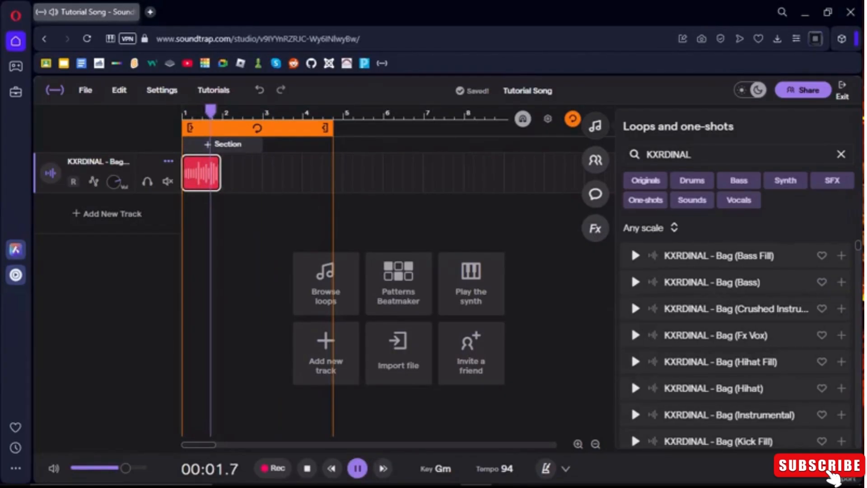
key(space)
drag(220, 156, 341, 157)
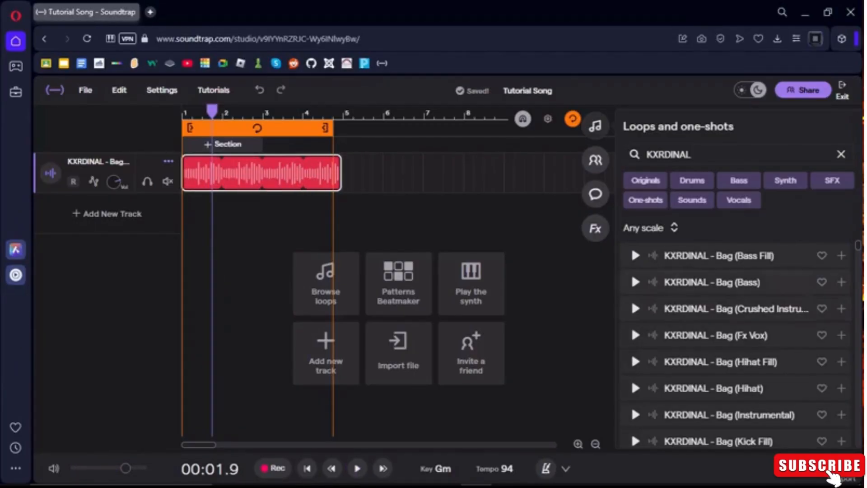
Step: Browse the KXRDINAL drum loops, and preview the Camden Rain 01 (Piano) and Fire Rain (Piano) loops under Piano
click(692, 181)
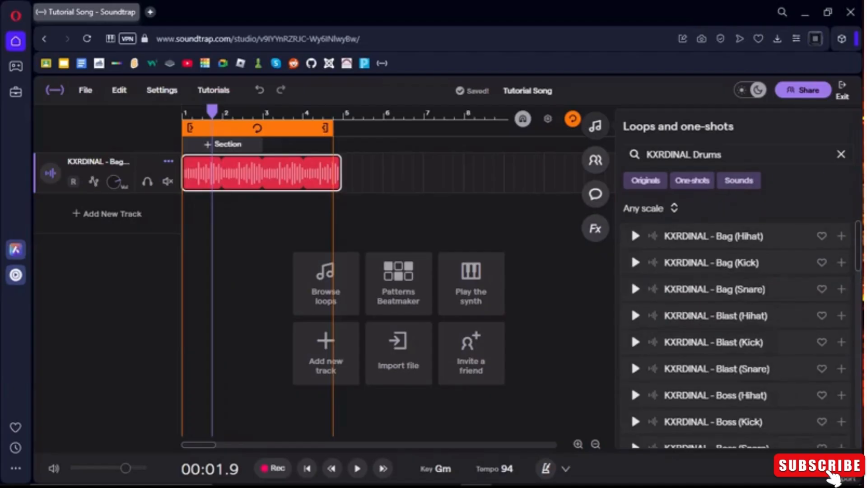
click(841, 154)
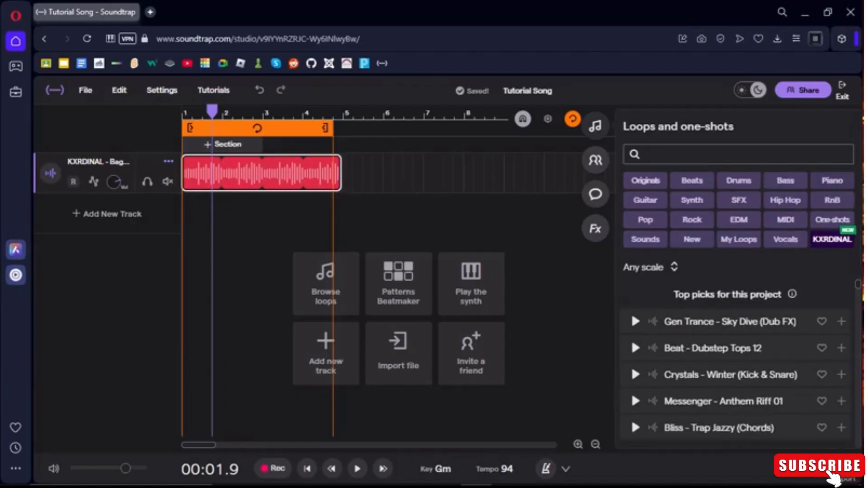
text(Piano)
click(635, 275)
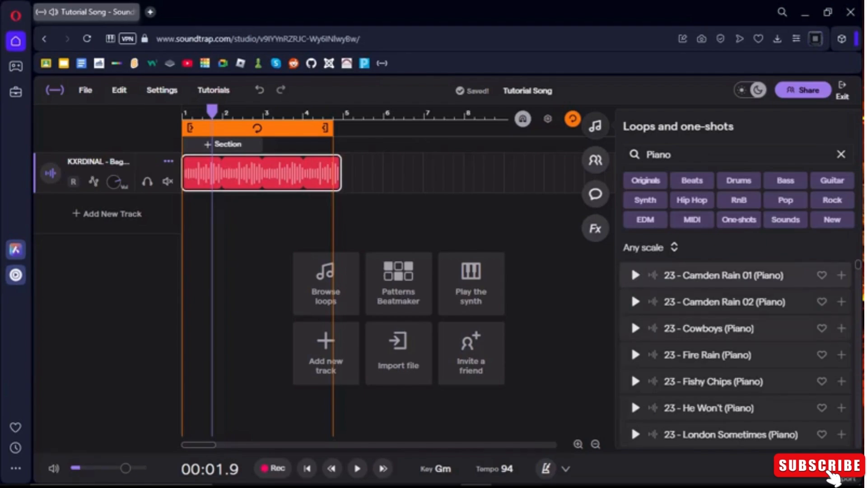
click(635, 355)
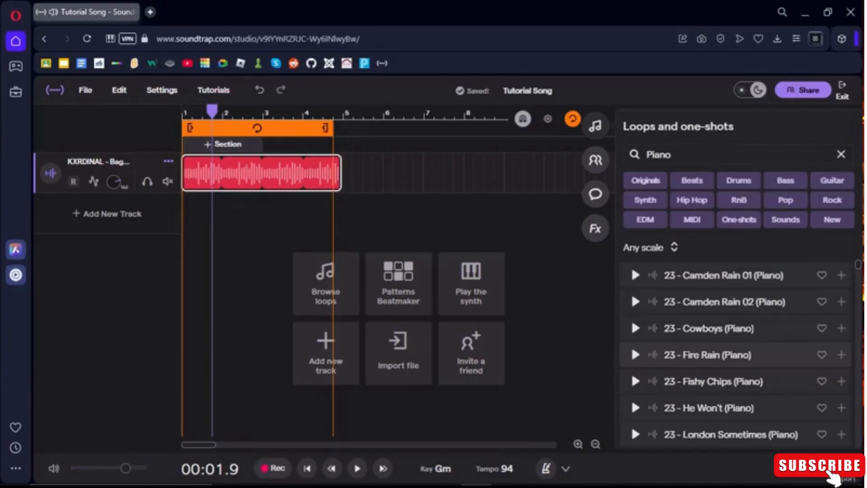
Step: Search the loops for "fire", preview 23 - Fire Rain (Instrumental), and place it at bar 1 on a new track
click(841, 155)
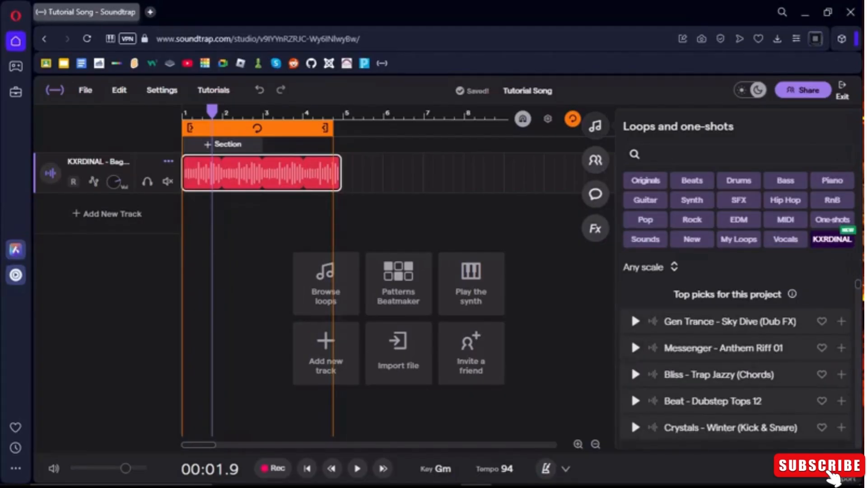
click(722, 154)
text(fire)
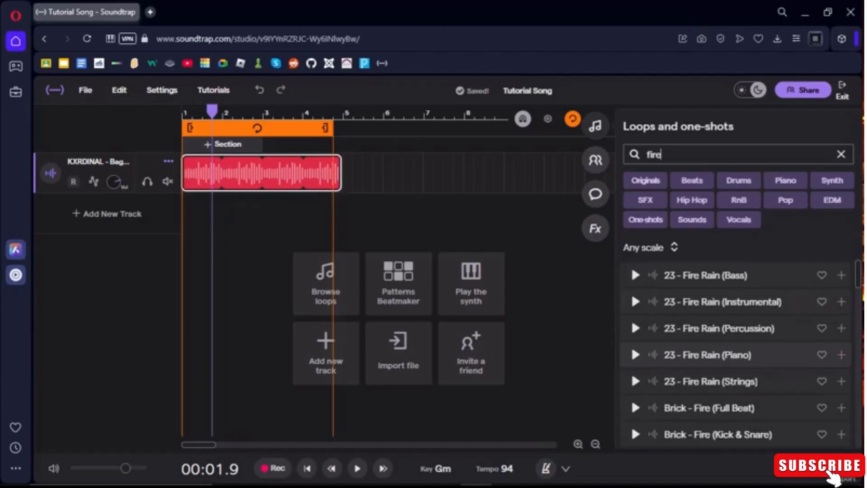
click(635, 301)
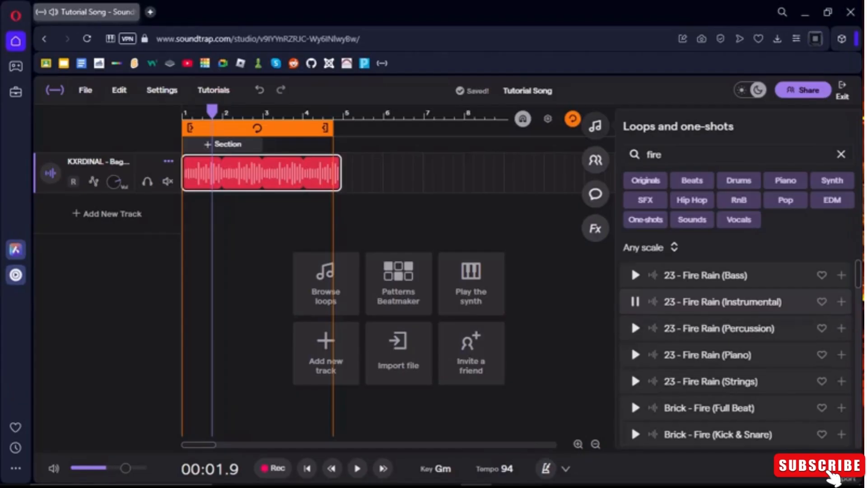
drag(723, 302, 211, 213)
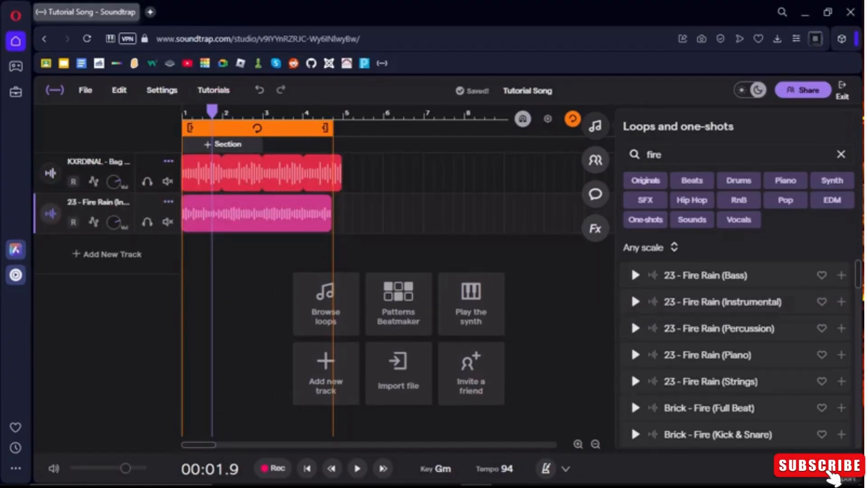
Step: Play the bass and Fire Rain tracks together and lower the master volume
key(space)
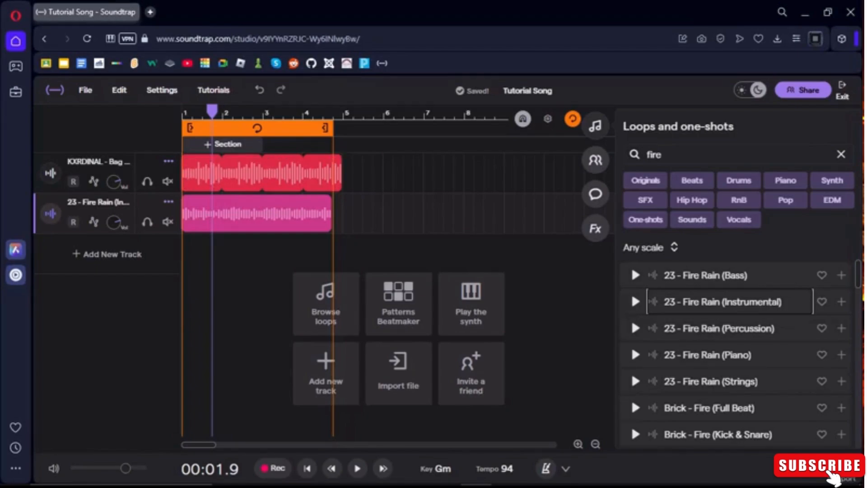
click(404, 174)
key(space)
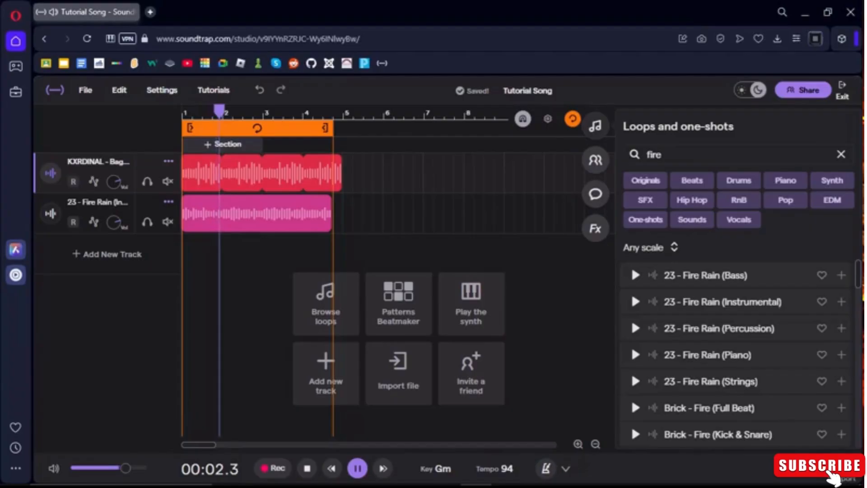
key(space)
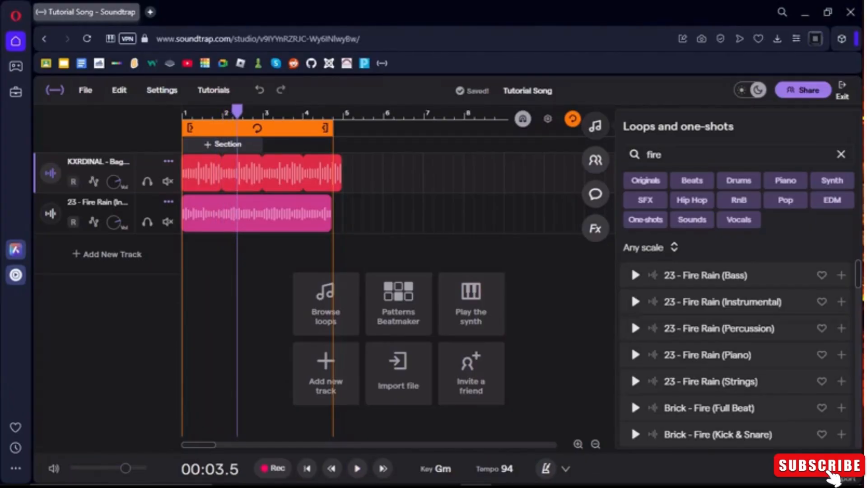
drag(126, 468, 99, 468)
Step: Add Volume automation to the Fire Rain track, dipping at about bar 3 and rising again by about bar 4.75
click(93, 221)
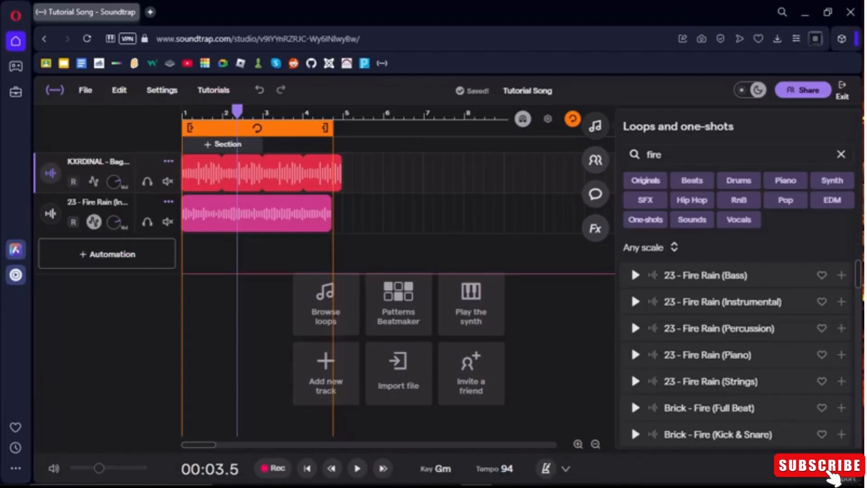
click(107, 254)
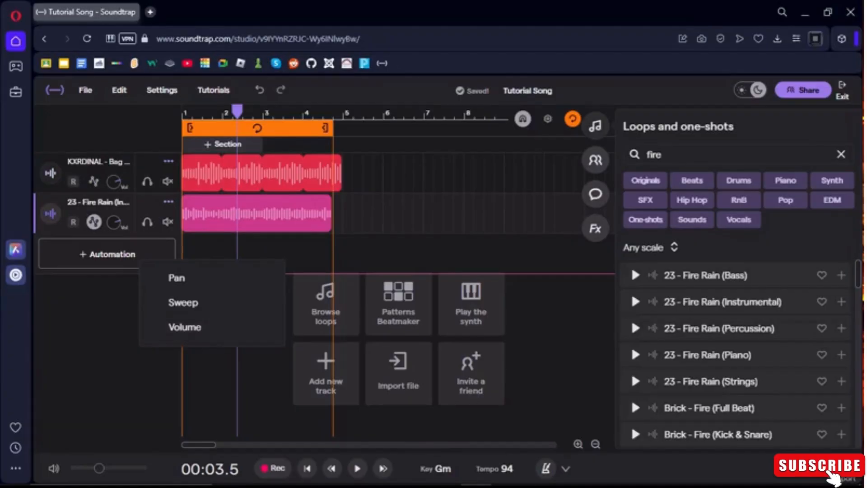
click(185, 326)
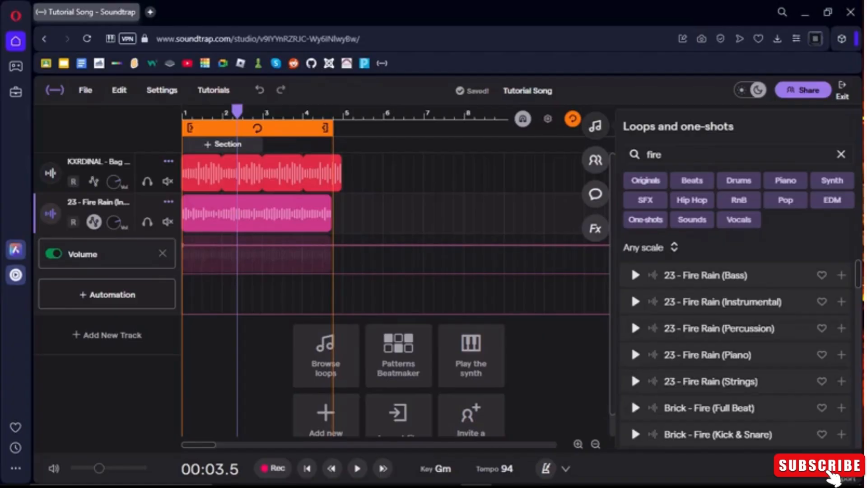
click(262, 245)
drag(263, 244, 333, 243)
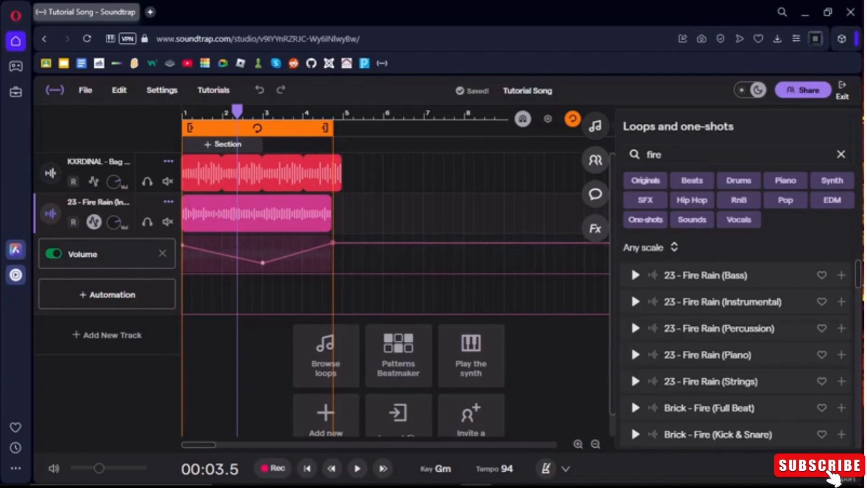
Step: Play the song from the start to hear the Fire Rain track's volume automation
key(Return)
key(ctrl+z)
key(ctrl+shift+z)
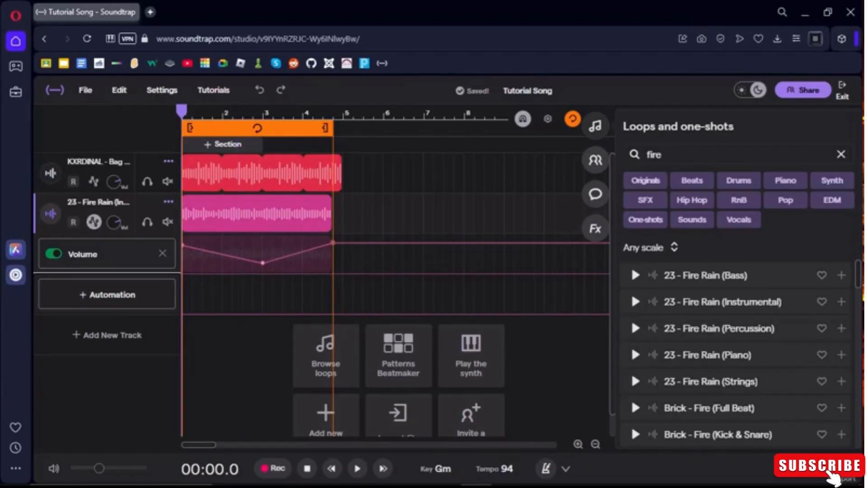
key(space)
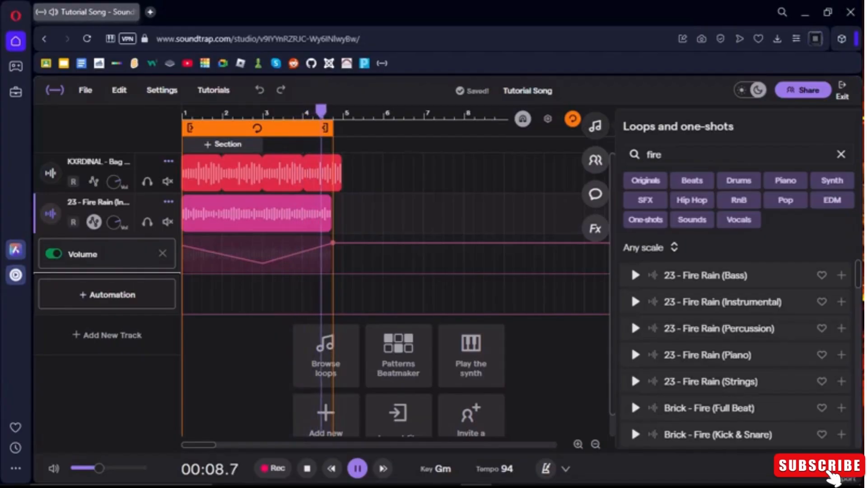
key(space)
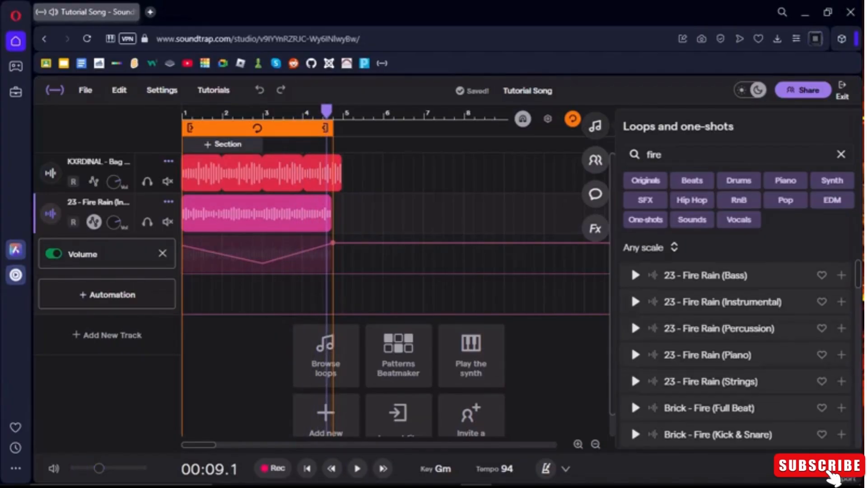
Step: Replace the Fire Rain track's Volume automation with Sweep automation rising between about bars 2.25 and 3.25
click(162, 253)
click(484, 323)
click(106, 253)
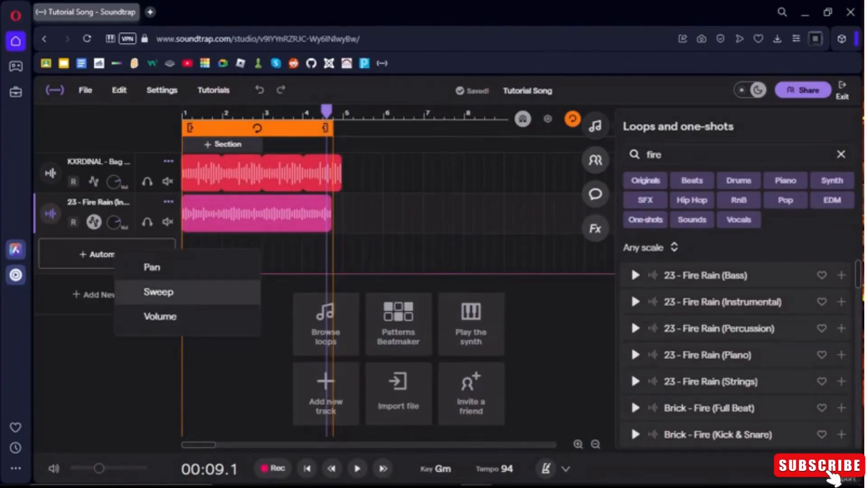
click(159, 290)
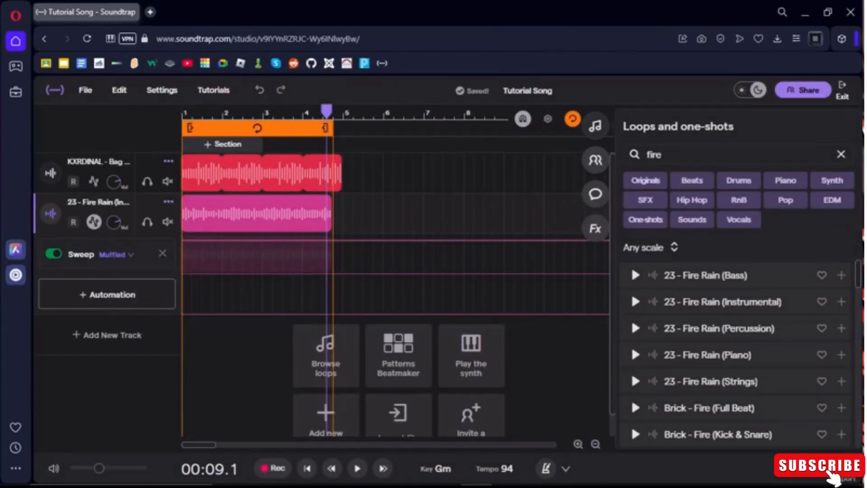
drag(233, 240, 273, 238)
Step: Play the sweep from the start and change its type to Hollow
key(Return)
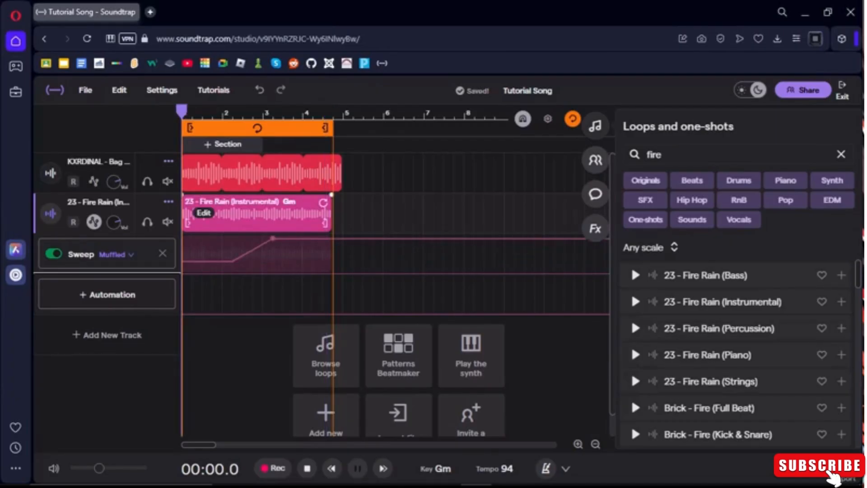
key(space)
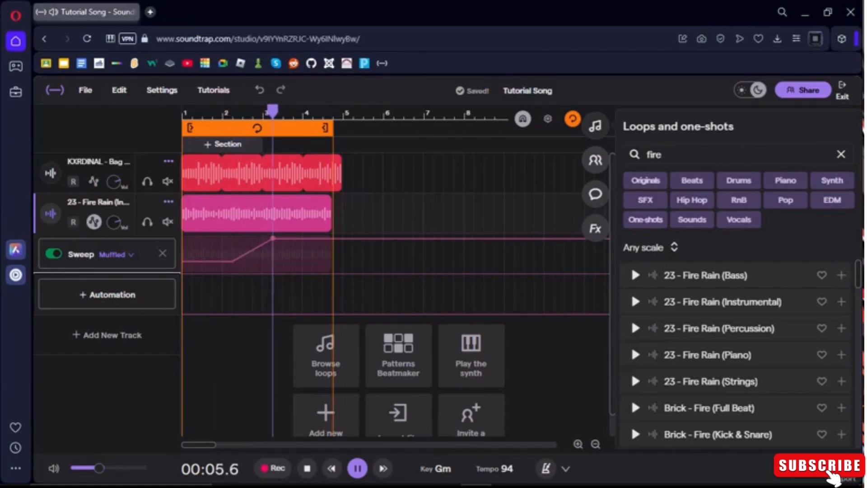
key(space)
click(116, 254)
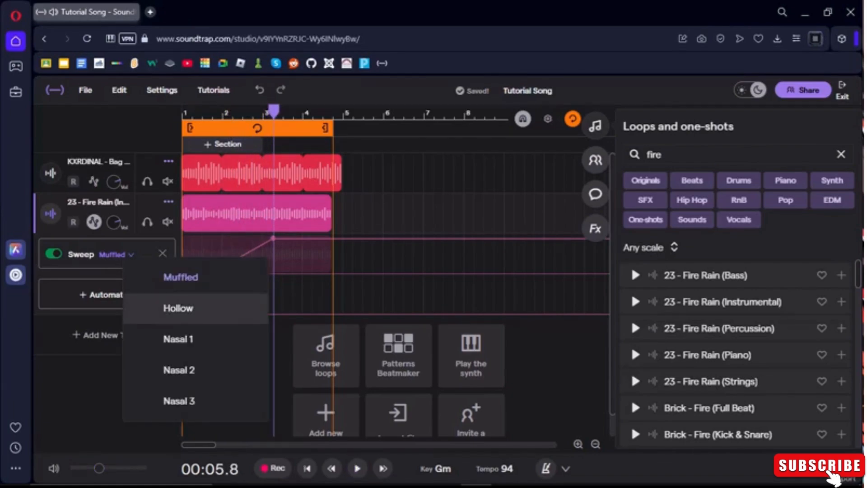
click(178, 308)
Step: Replace the Fire Rain track's Sweep automation with Pan automation
click(162, 253)
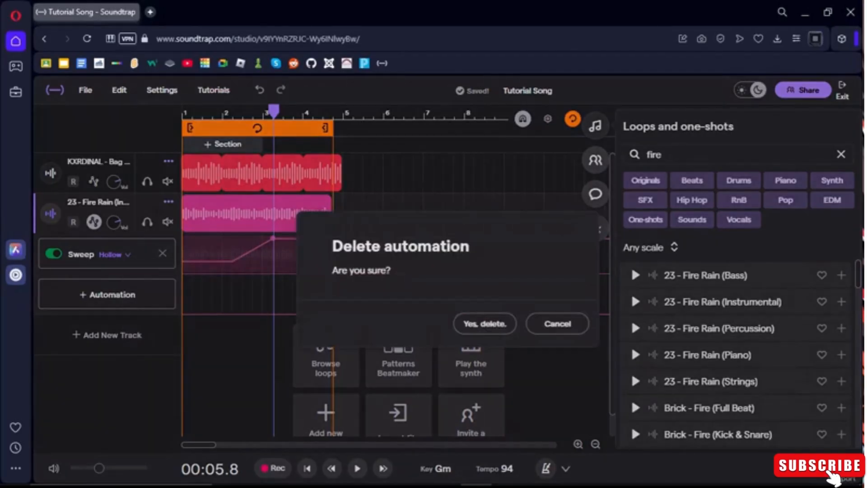
click(484, 323)
click(107, 254)
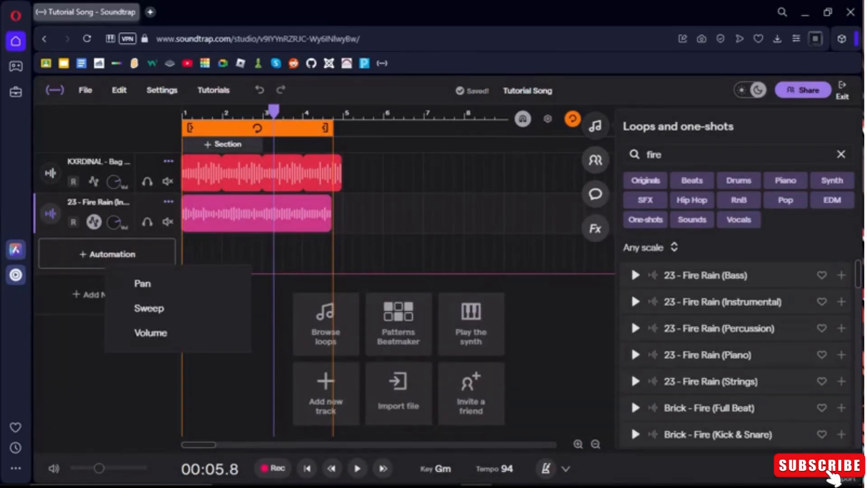
click(142, 283)
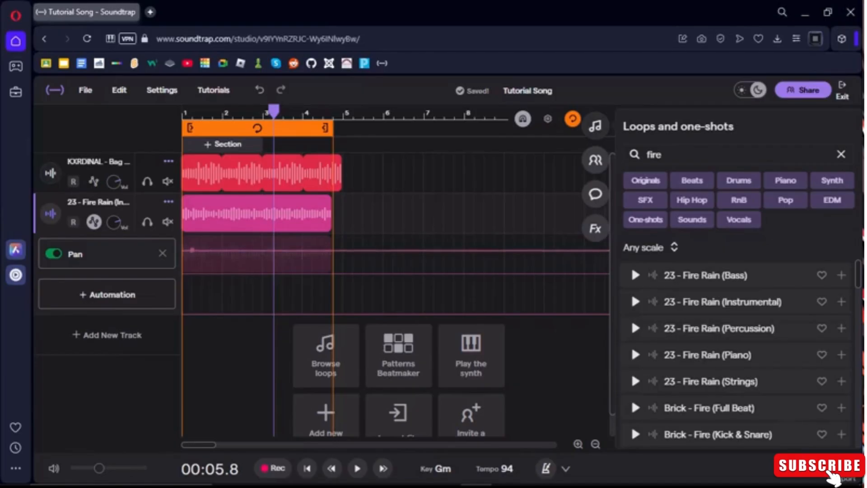
Step: Play the panned track and shape the Pan curve with points at about bars 1.25, 2.25 and 4.5
key(space)
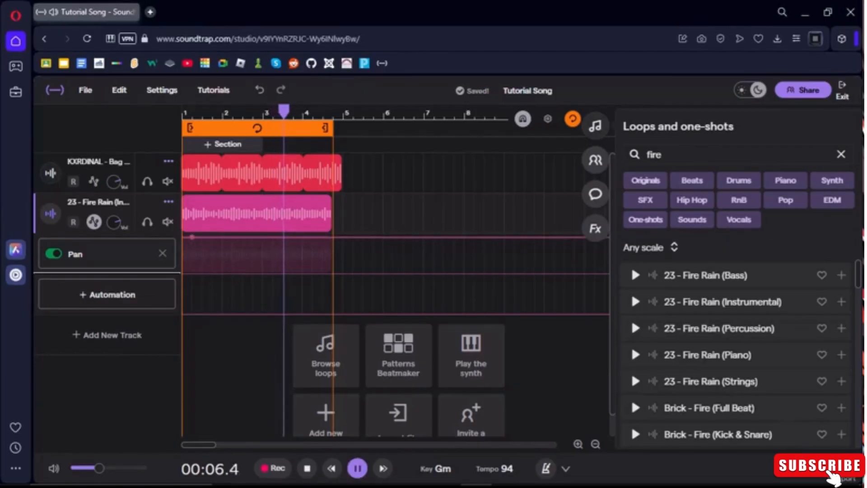
key(space)
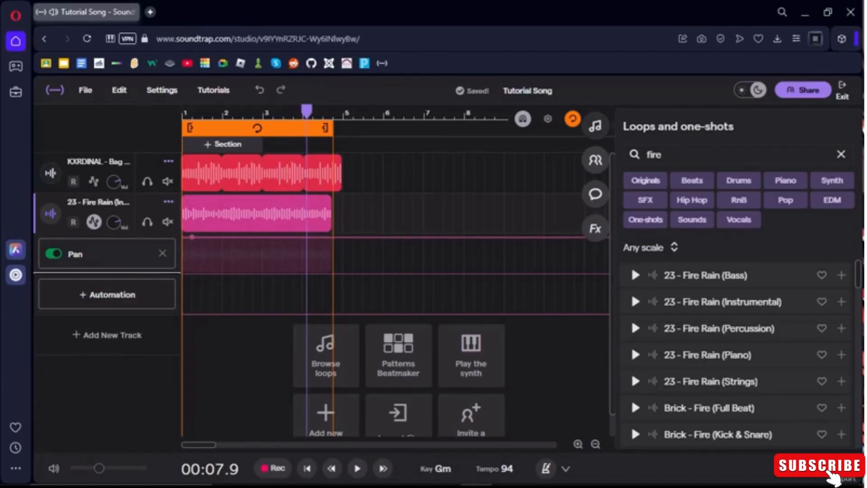
drag(323, 237, 322, 265)
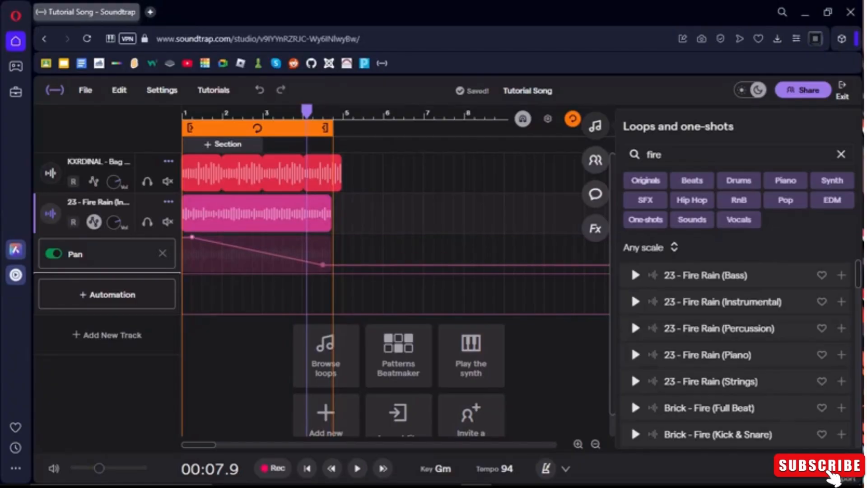
drag(191, 236, 192, 256)
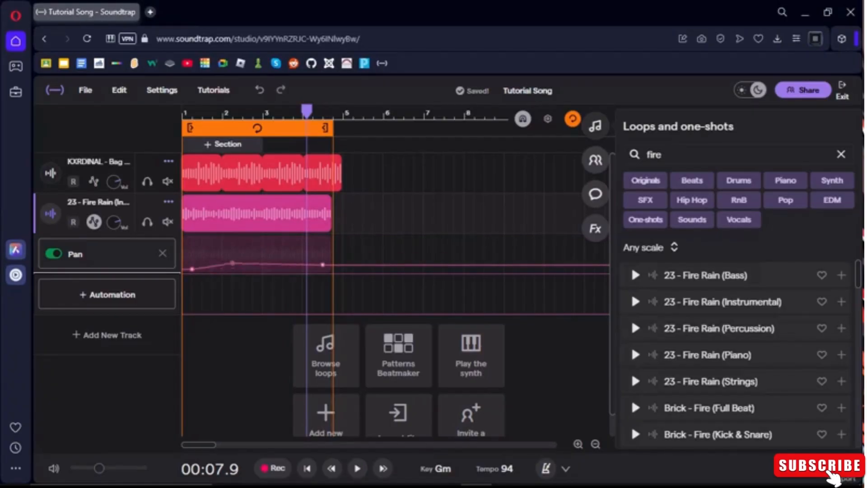
Step: Reshape and play the Pan curve with a dip at about bar 2.75 and a peak at about bar 3.25, and delete the Pan automation
drag(273, 251, 273, 236)
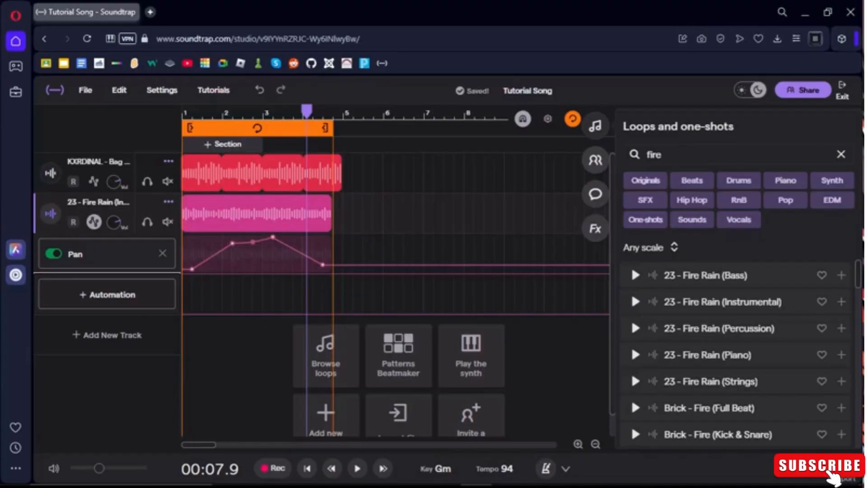
key(space)
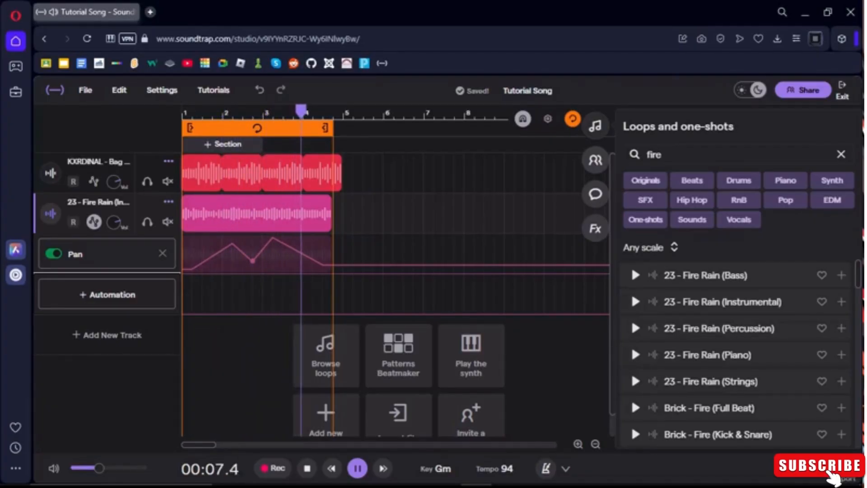
key(space)
click(162, 254)
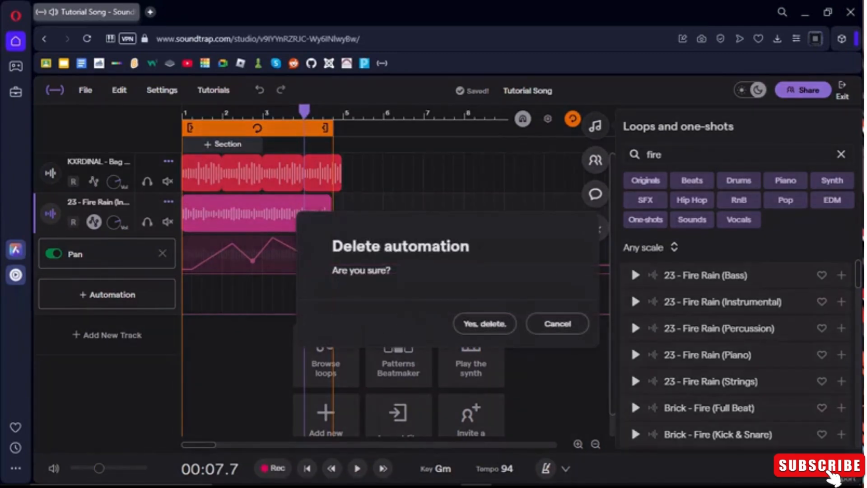
click(480, 324)
Step: Clear the fire search, filter the loops by Bass, and mark Atlantis - Bass Walk as a favorite
click(841, 154)
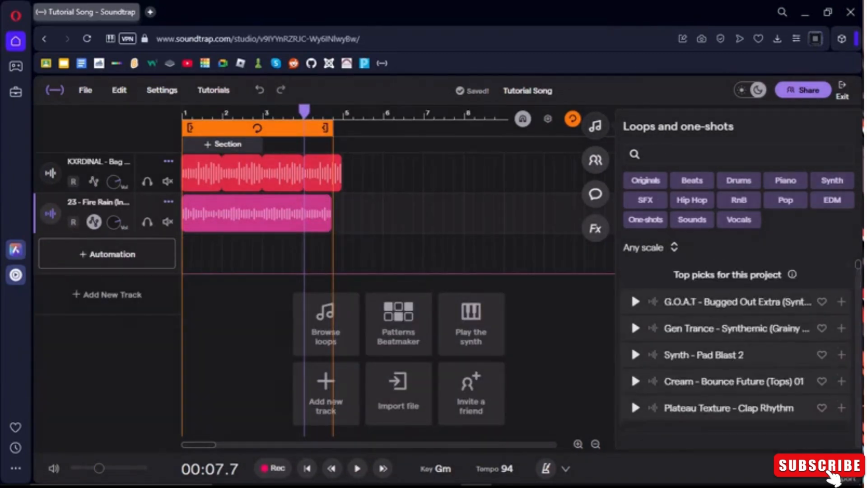
click(786, 180)
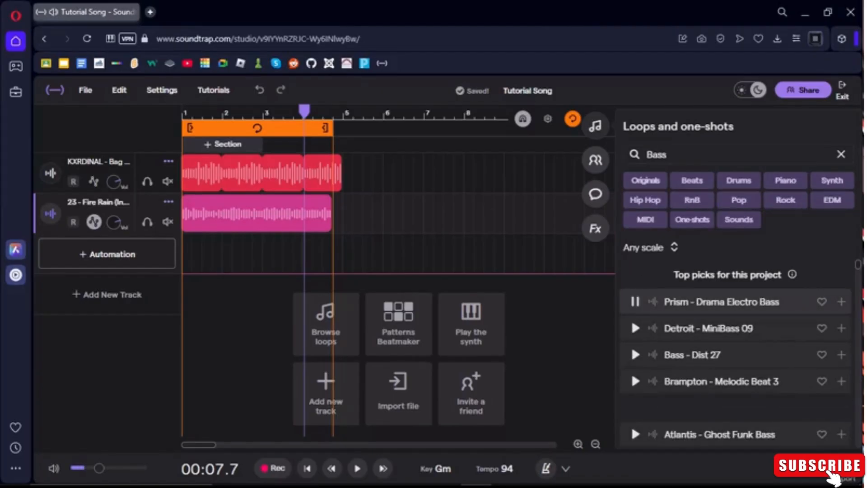
scroll(635, 301, down, 2)
scroll(635, 302, up, 3)
click(635, 302)
scroll(631, 262, down, 4)
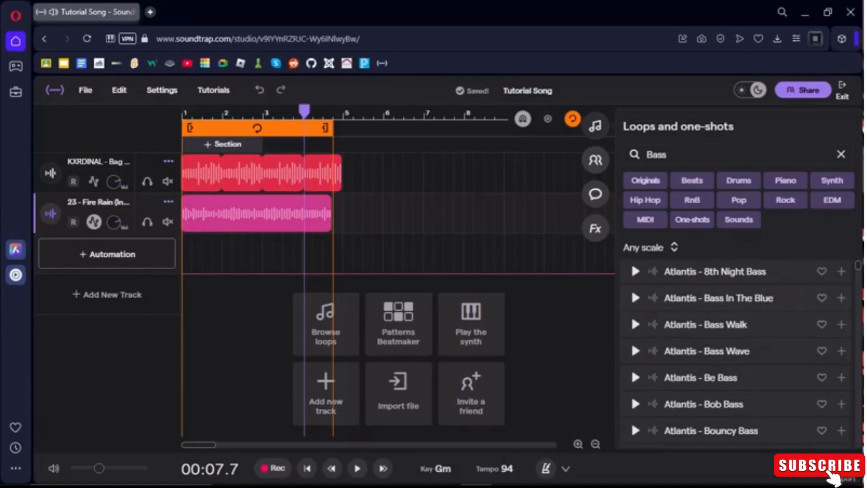
click(822, 324)
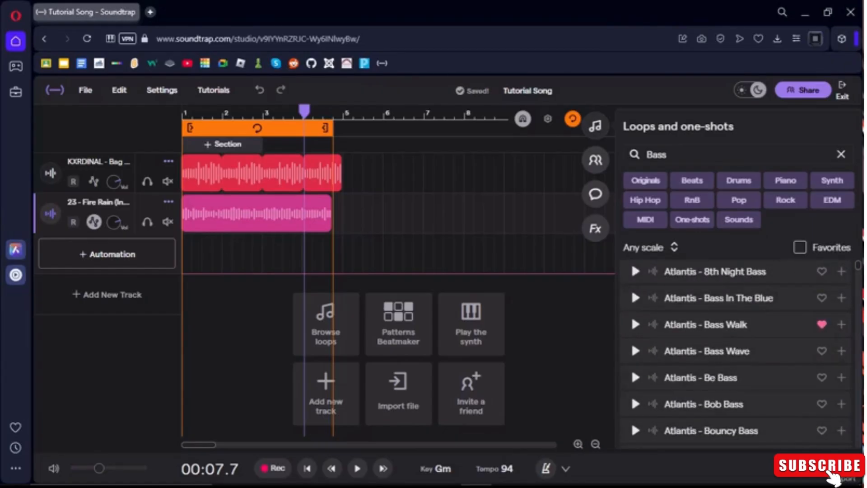
Step: Show only favorite loops across all categories and add Atlantis - Bass Walk as a new track starting at bar 1
click(841, 154)
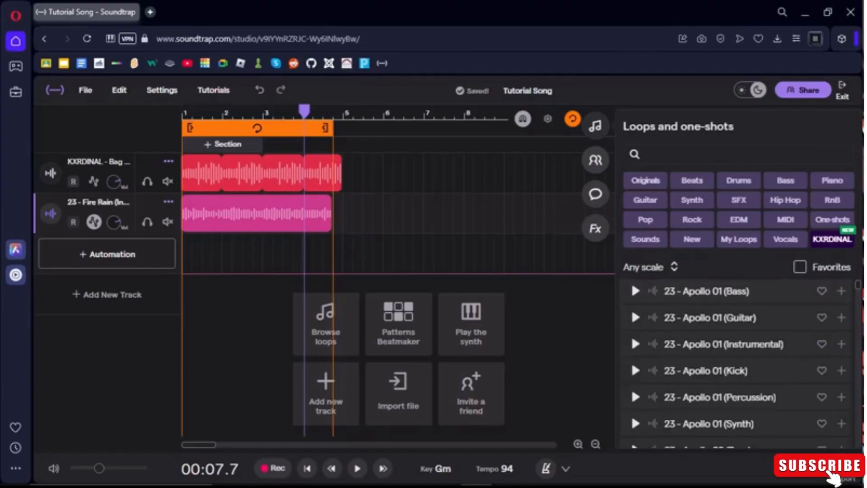
click(800, 266)
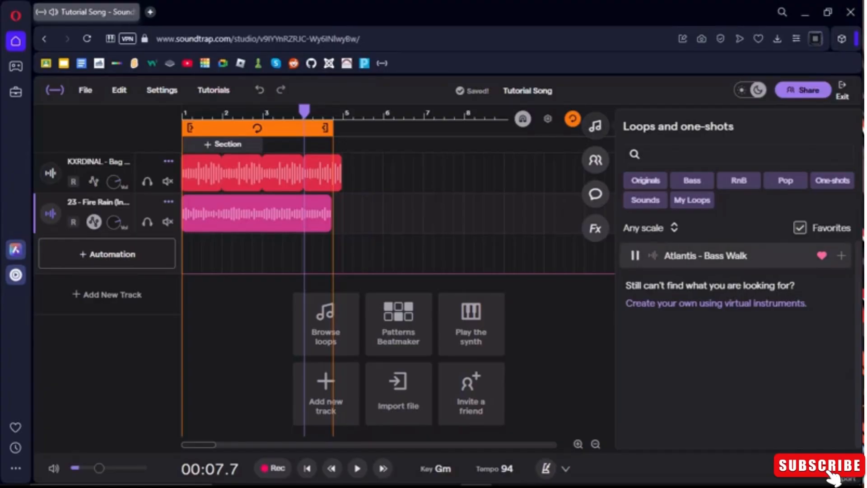
drag(705, 256, 189, 298)
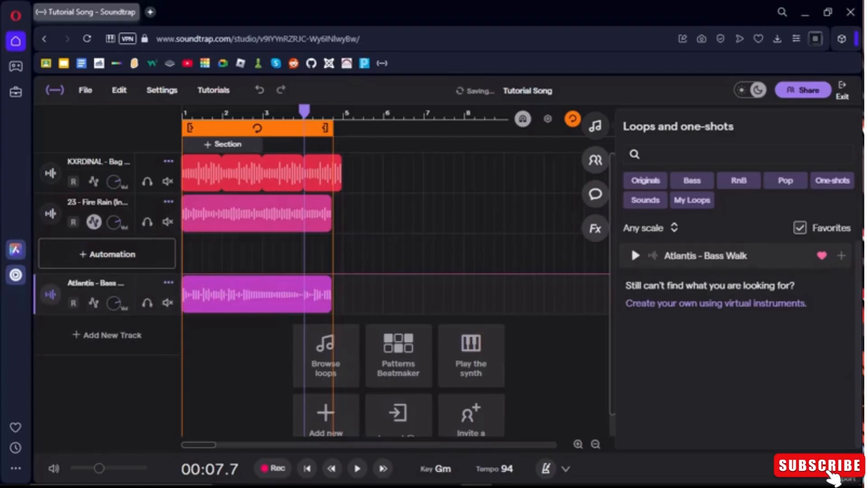
Step: Play the song from the start to hear the bass loop together with the other tracks
key(Return)
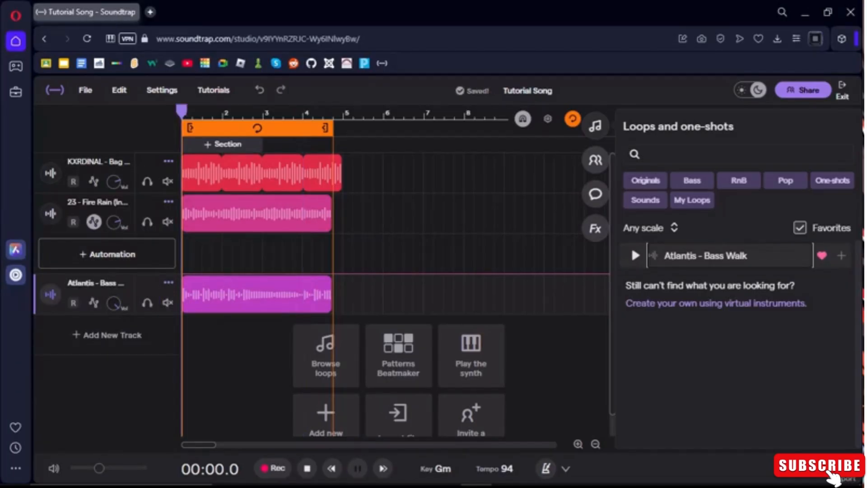
key(space)
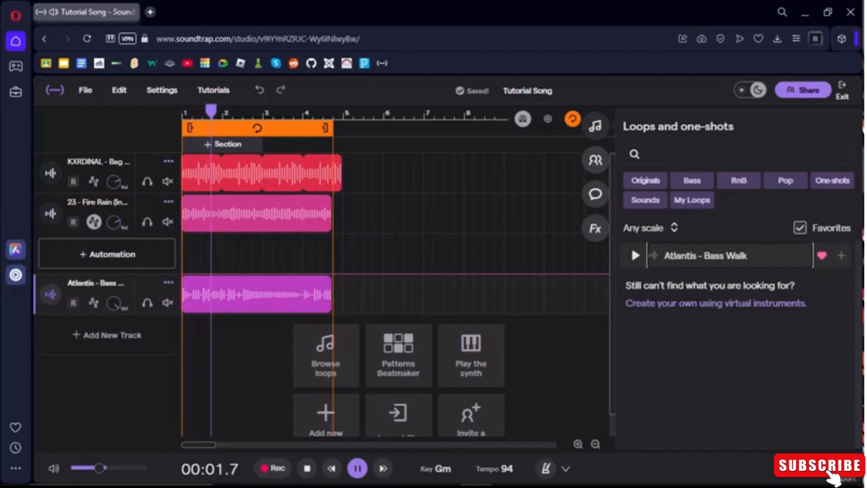
key(space)
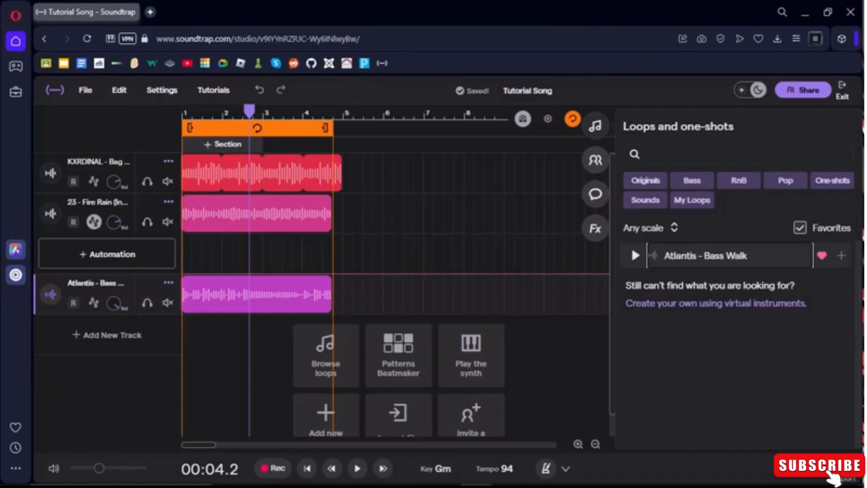
Step: Set the project tempo to 150 BPM and play the song from the start
click(495, 469)
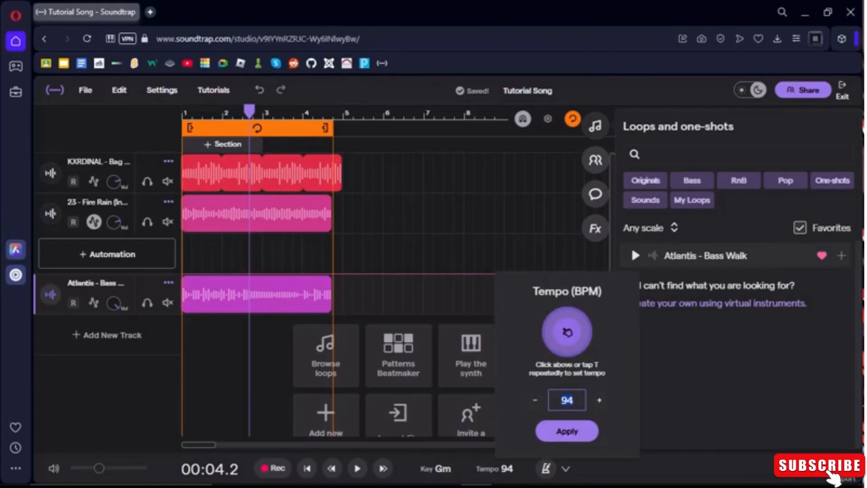
click(567, 430)
click(557, 329)
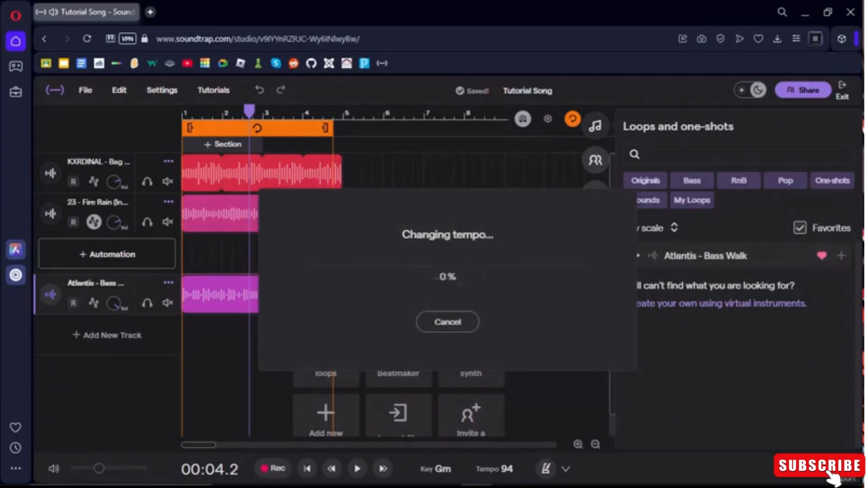
click(307, 468)
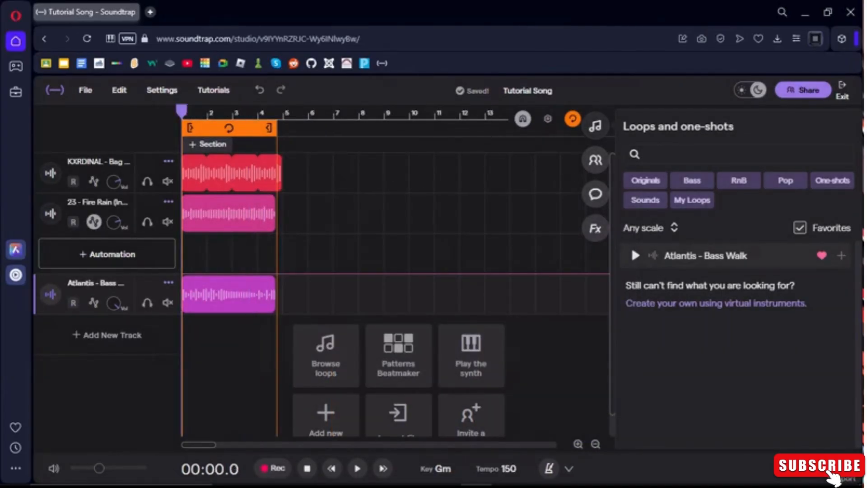
key(space)
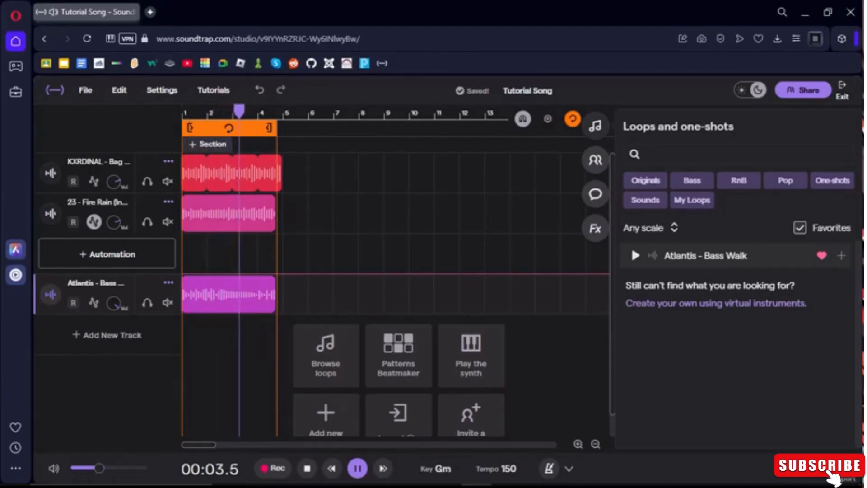
key(space)
Step: Delete the KXRDINAL, Fire Rain and Atlantis bass tracks so the project is empty
click(230, 214)
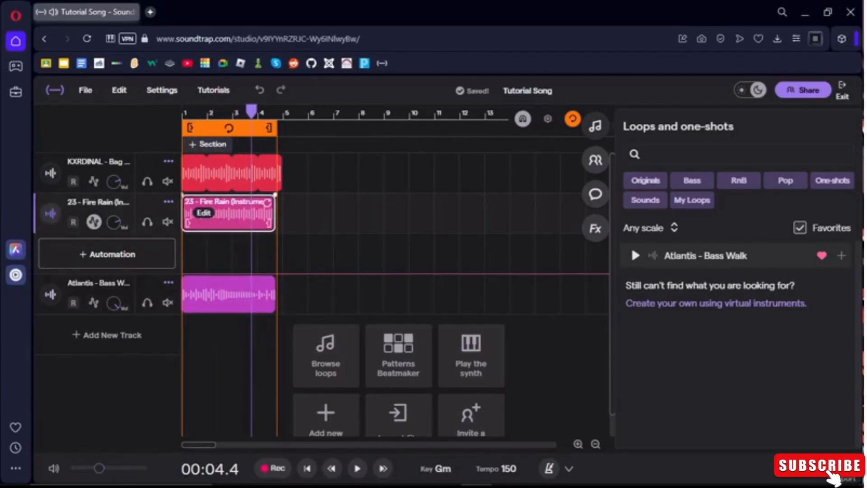
key(Delete)
key(Delete)
key(Delete)
key(Delete)
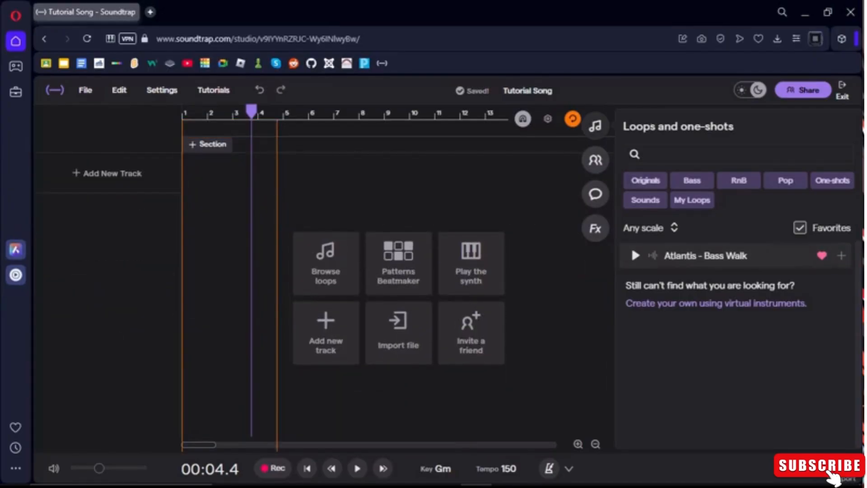
Step: Turn off the Favorites filter and add the 23 - Apollo 01 (Instrumental) loop as a track starting at bar 1
click(800, 228)
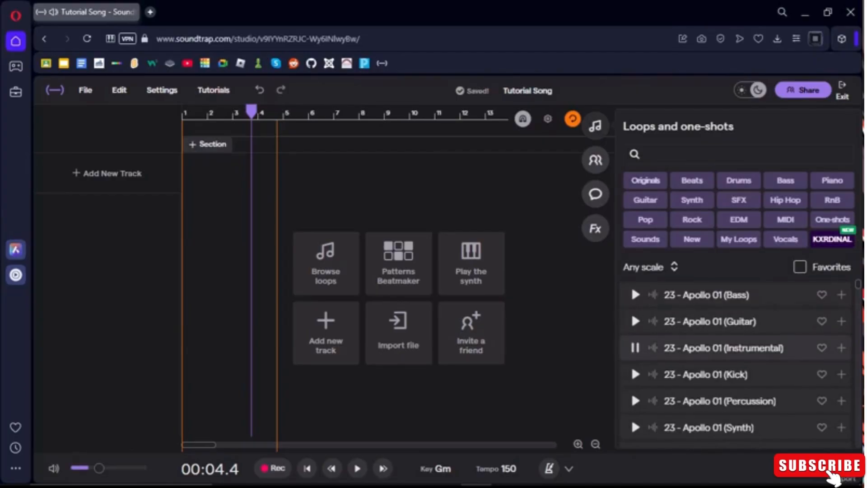
drag(722, 348, 194, 174)
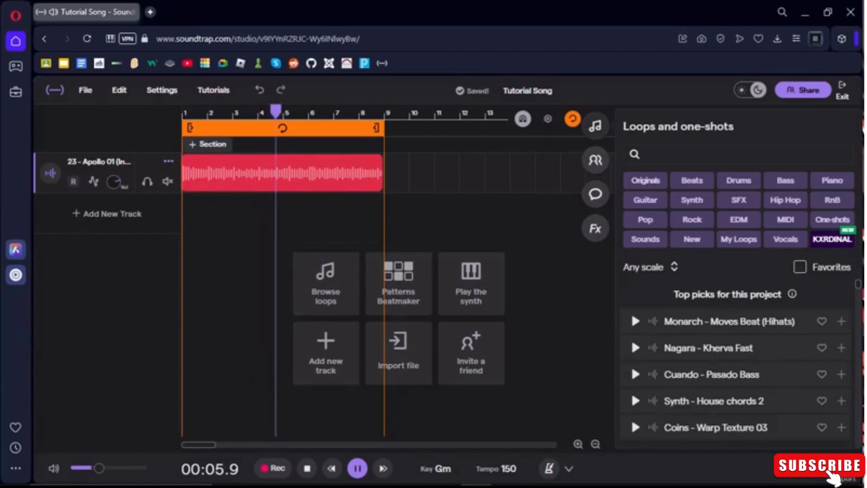
Step: Preview the Monarch - Moves Beat (Hihats) loop during playback and add it as a new track starting at about bar 6
click(636, 321)
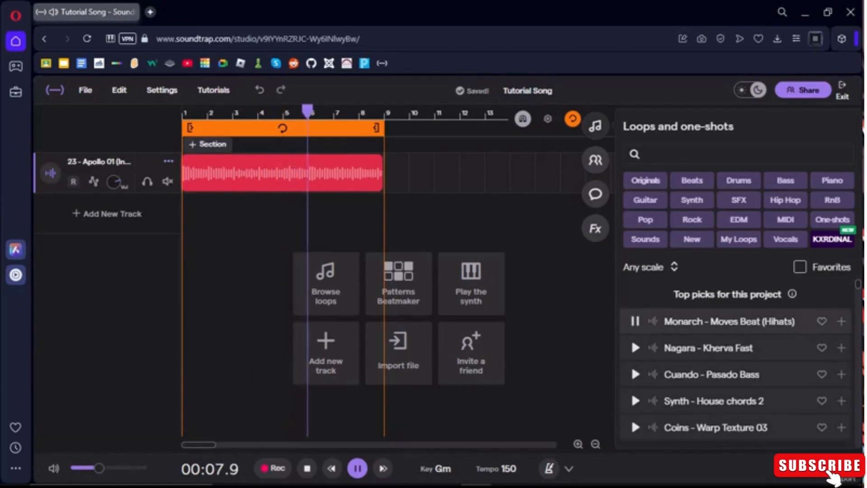
drag(722, 321, 319, 213)
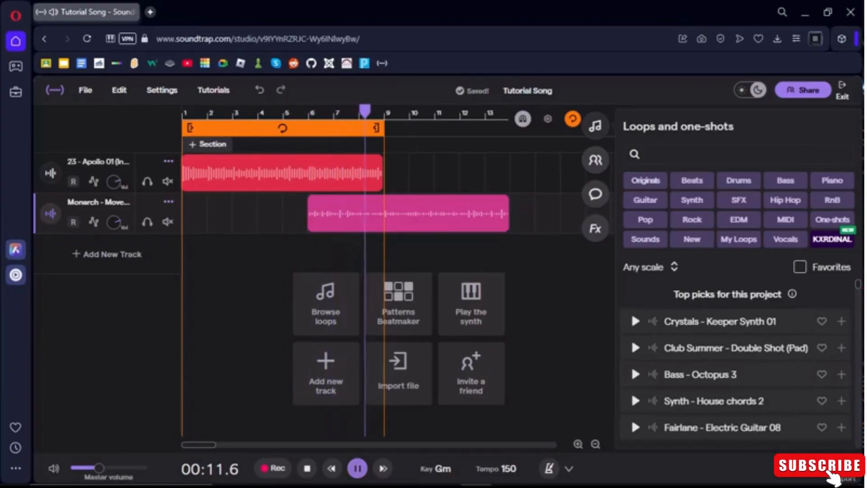
key(space)
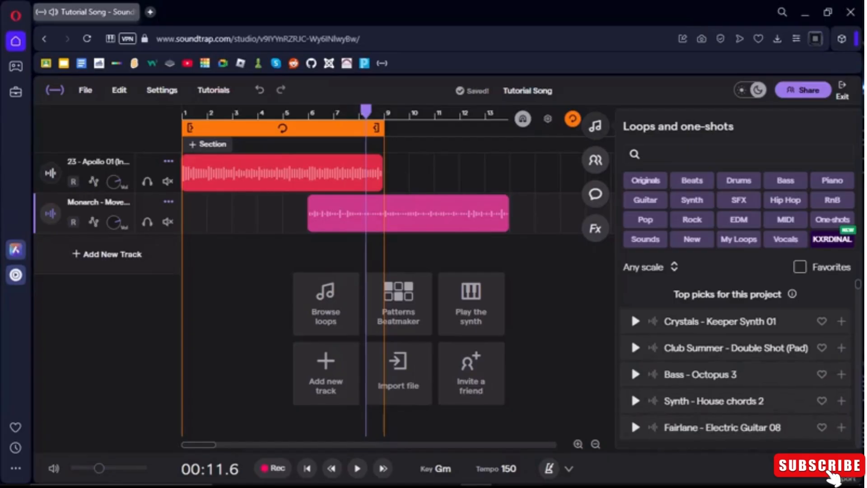
Step: Add a Grand Piano instrument track and move the playhead back to bar 6
click(107, 254)
click(396, 190)
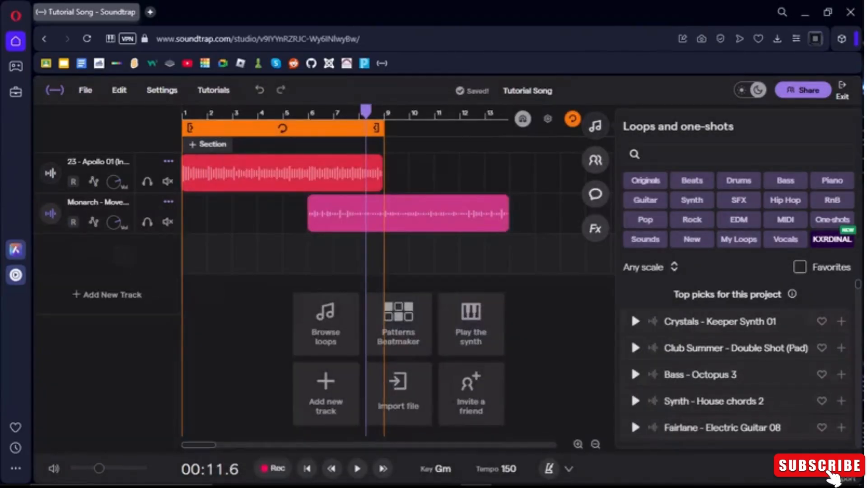
key(Left)
key(Left)
Step: Try out notes between C3 and C4 on the Grand Piano without recording
key(z)
key(z)
key(c)
key(v)
key(z)
key(x)
key(x)
key(x)
key(m)
key(c)
key(c)
key(c)
key(n)
key(z)
key(n)
key(m)
key(comma)
key(comma)
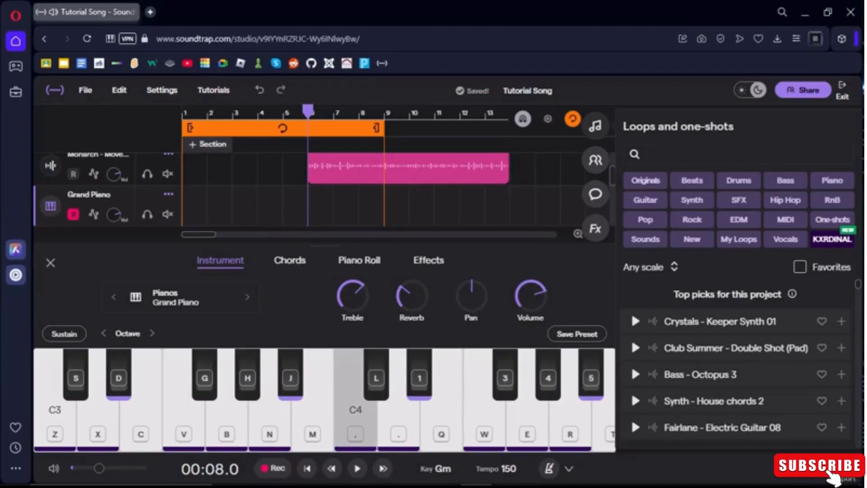
key(x)
key(c)
key(v)
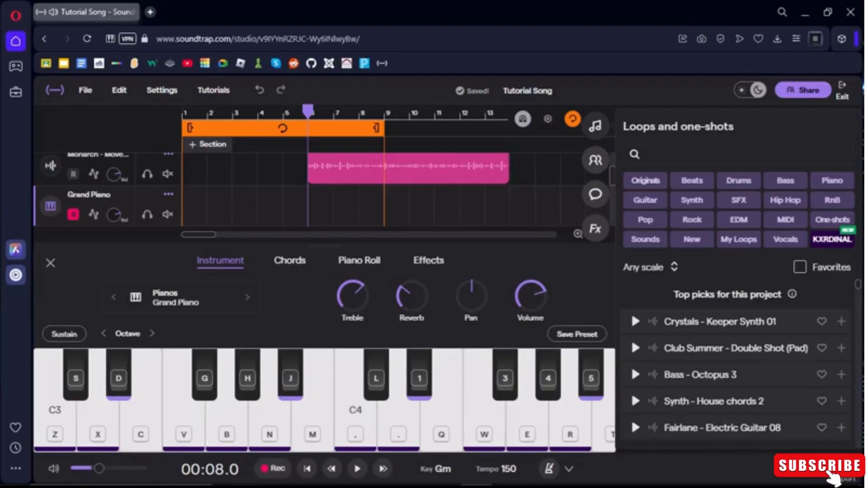
key(n)
key(x)
key(c)
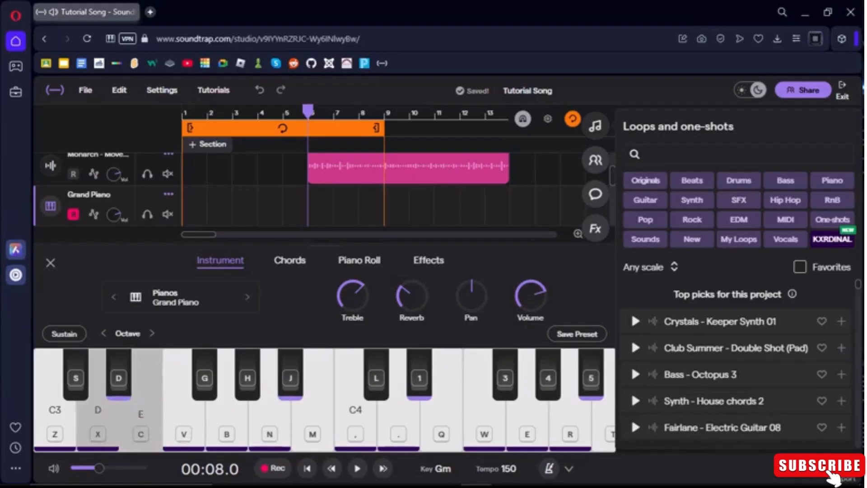
key(v)
Step: Record a melody of notes between C3 and C4 on the Grand Piano track from bar 1 to about bar 9
mouse_move(194, 205)
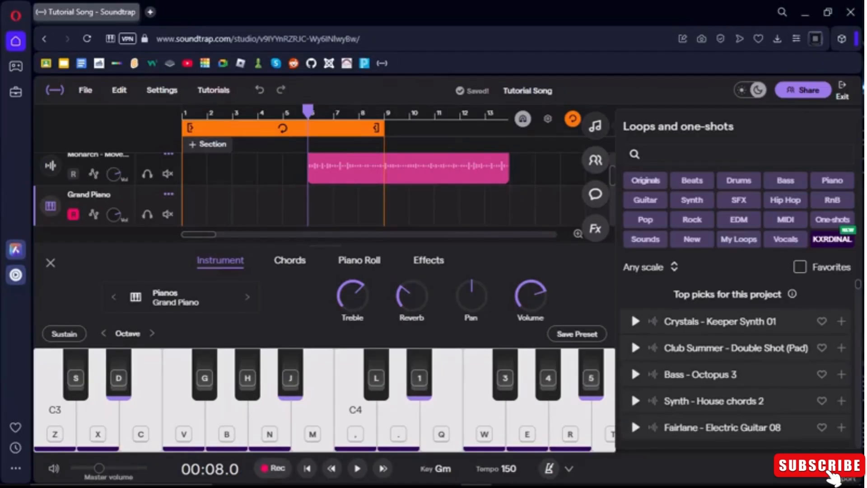
click(273, 468)
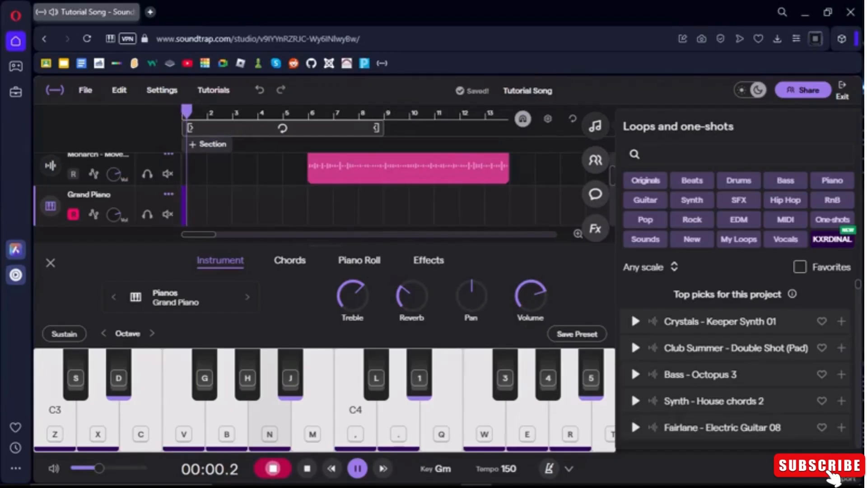
key(z)
key(x)
key(c)
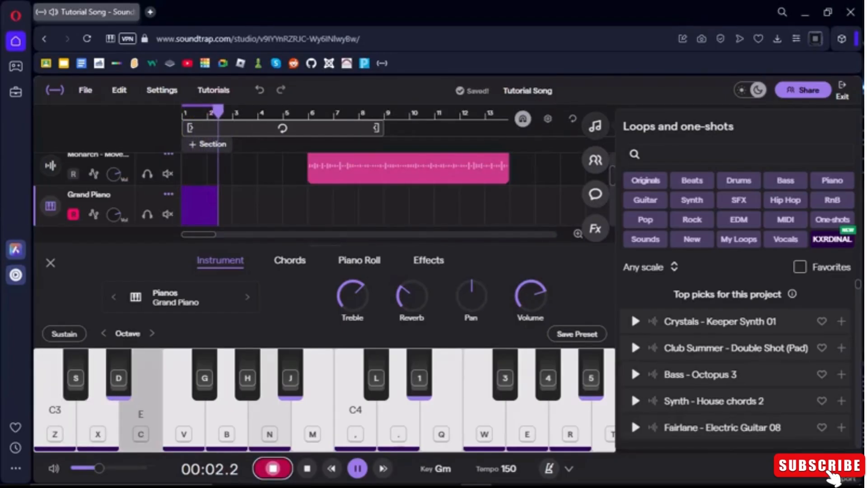
key(n)
key(comma)
key(comma)
key(comma)
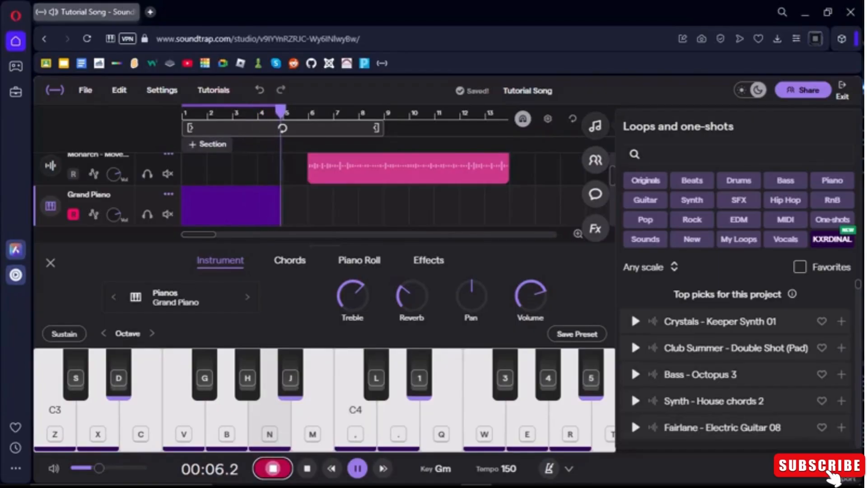
key(x)
key(x)
key(c)
key(n)
key(m)
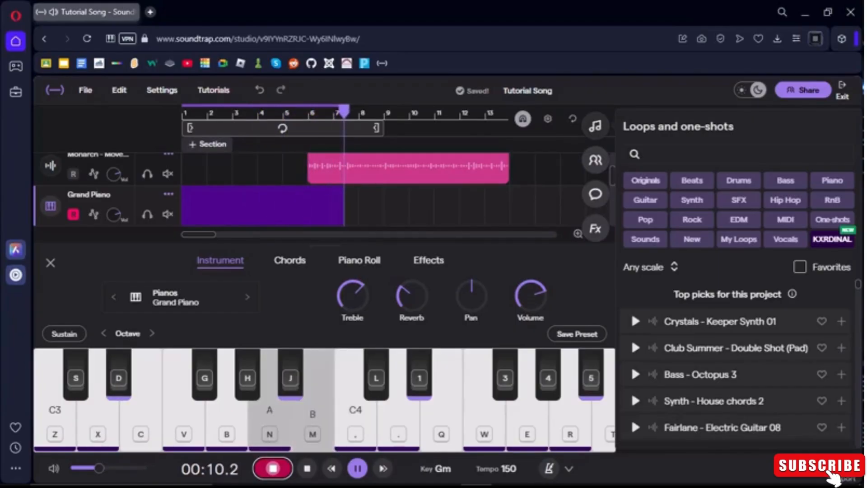
key(comma)
key(comma)
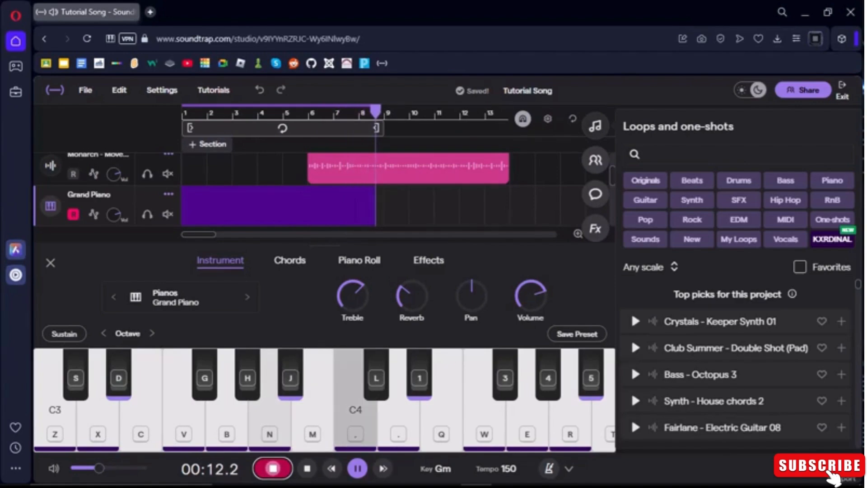
key(space)
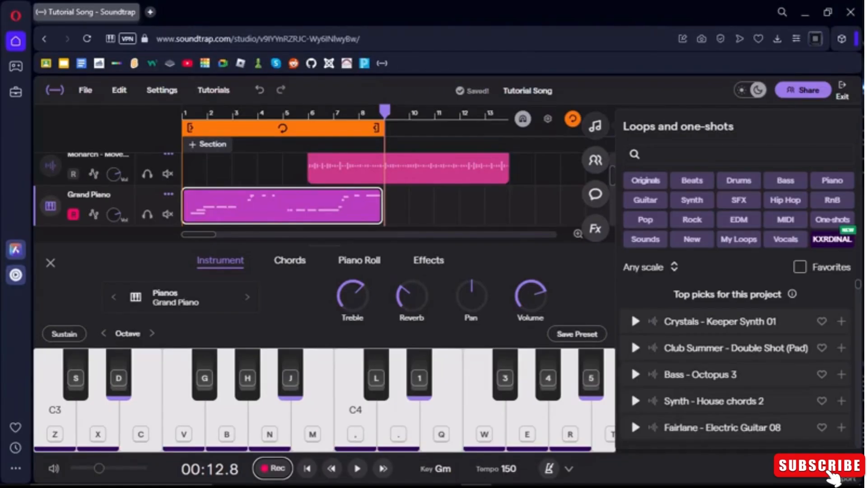
Step: During playback of the looped section, lower the Grand Piano track's volume to about half and shrink the instrument panel to enlarge the track area
key(space)
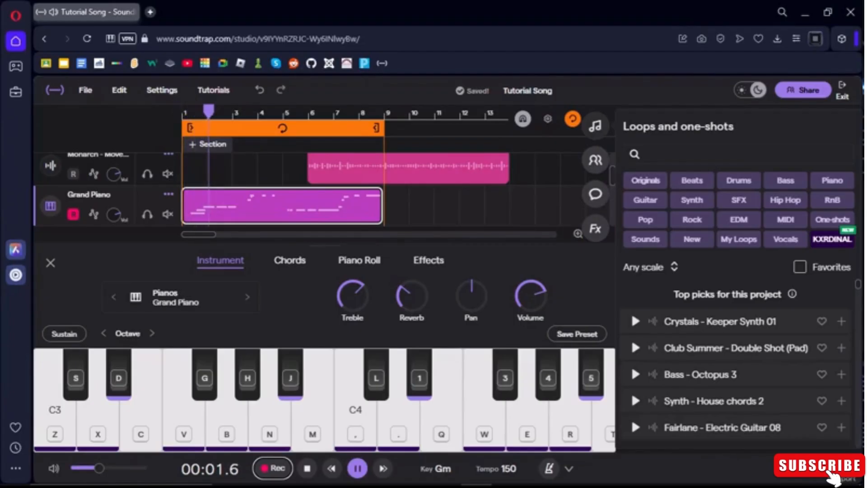
drag(114, 214, 113, 220)
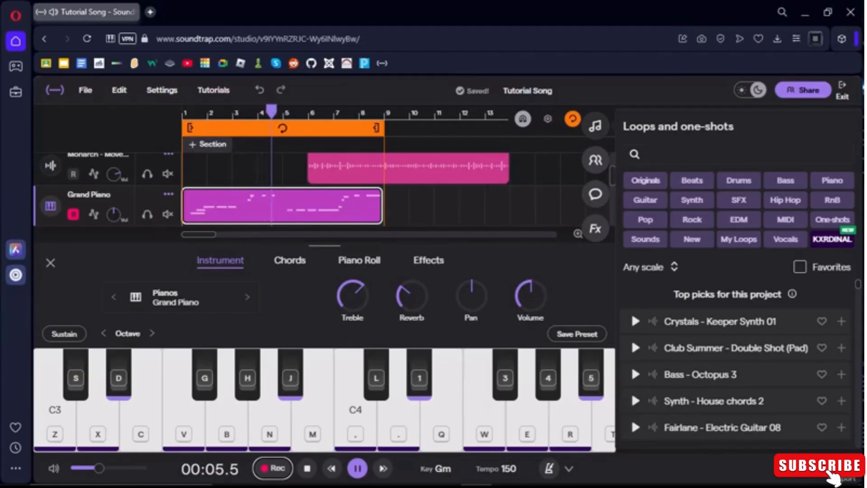
drag(325, 246, 324, 301)
scroll(317, 217, up, 1)
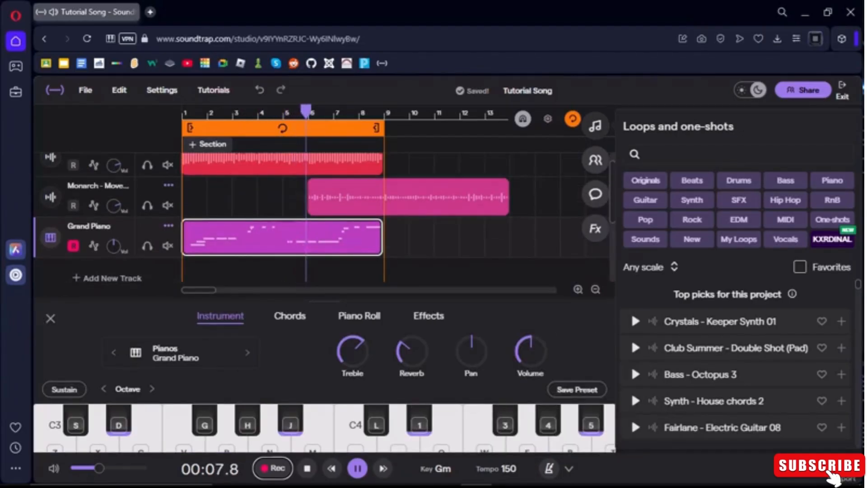
scroll(316, 207, up, 1)
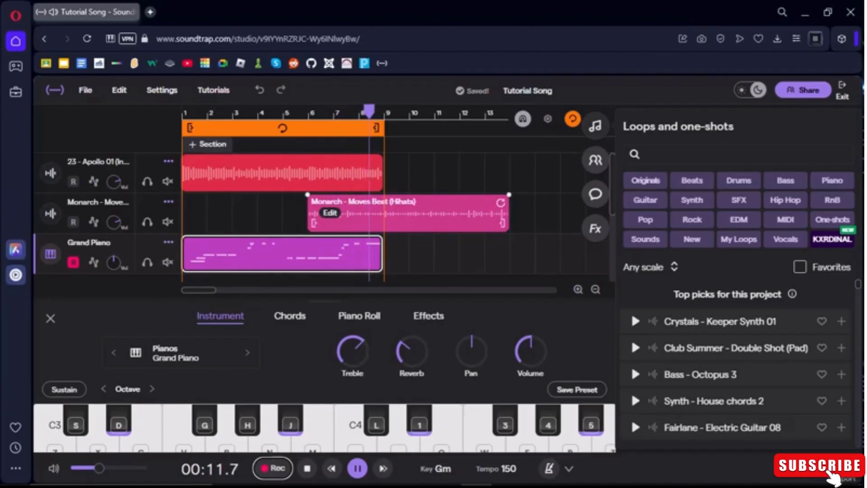
key(space)
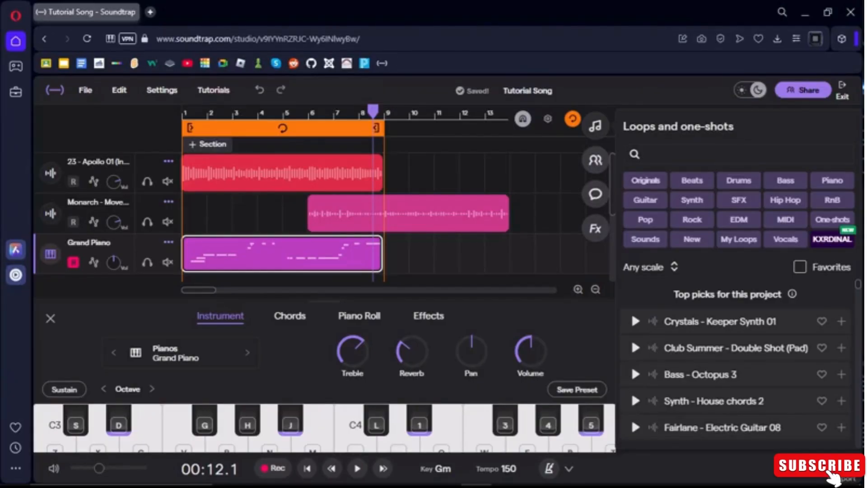
Step: Switch to the media player to listen to the Multi-Talented remix, pause it and return to Soundtrap
key(alt)
key(alt)
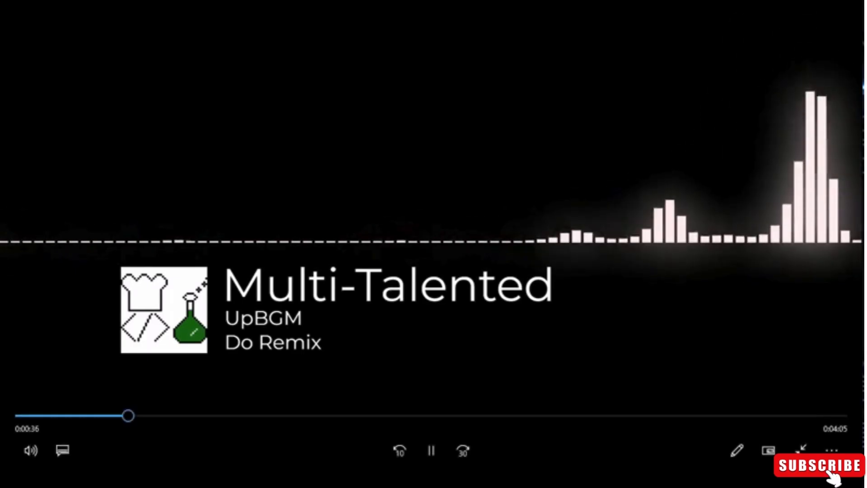
key(space)
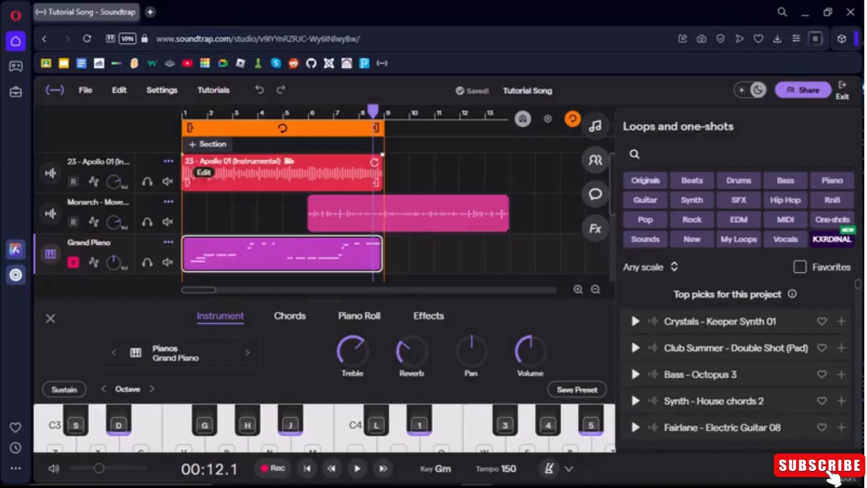